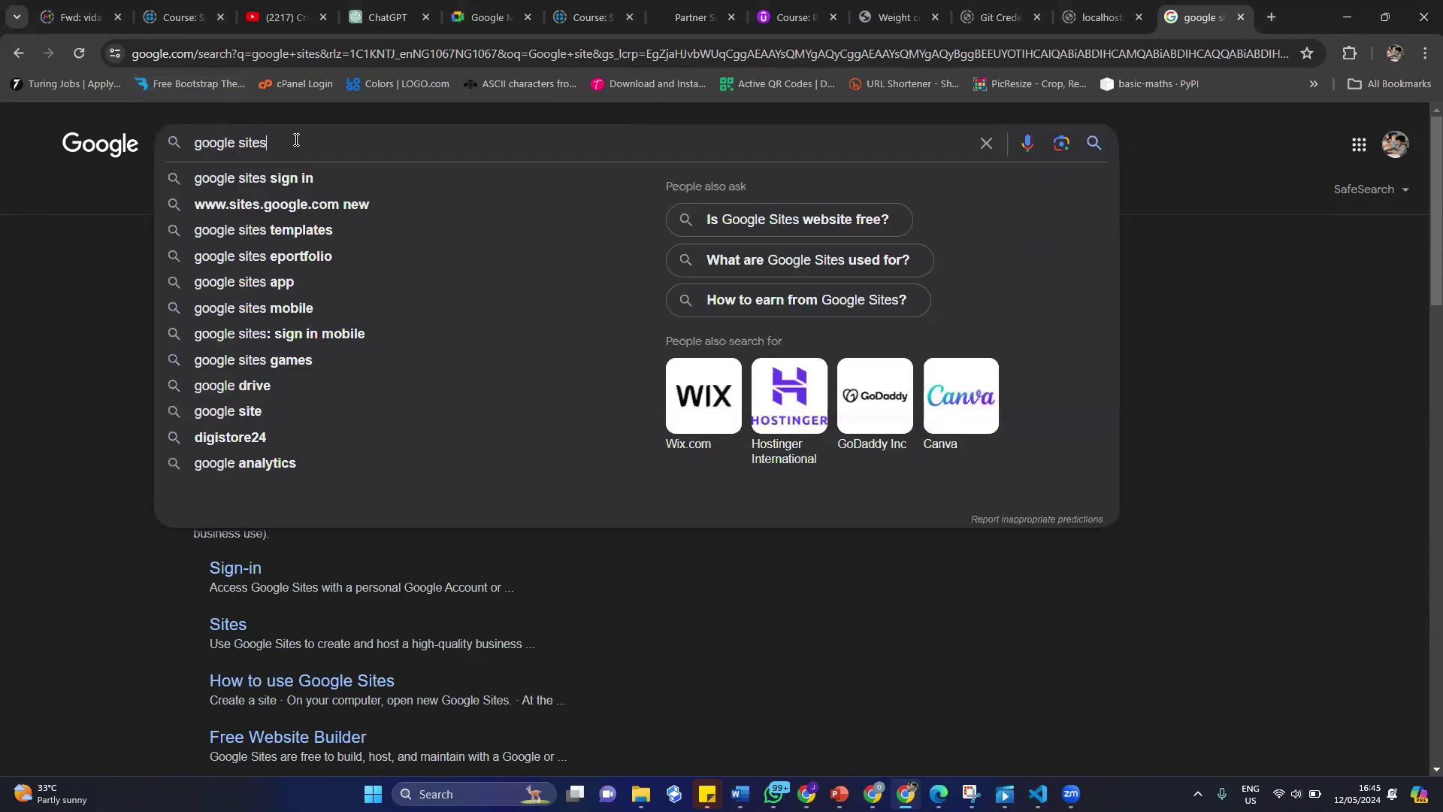
Search the web for "google sites", open Google Sites and start a new blank site.
key(Return)
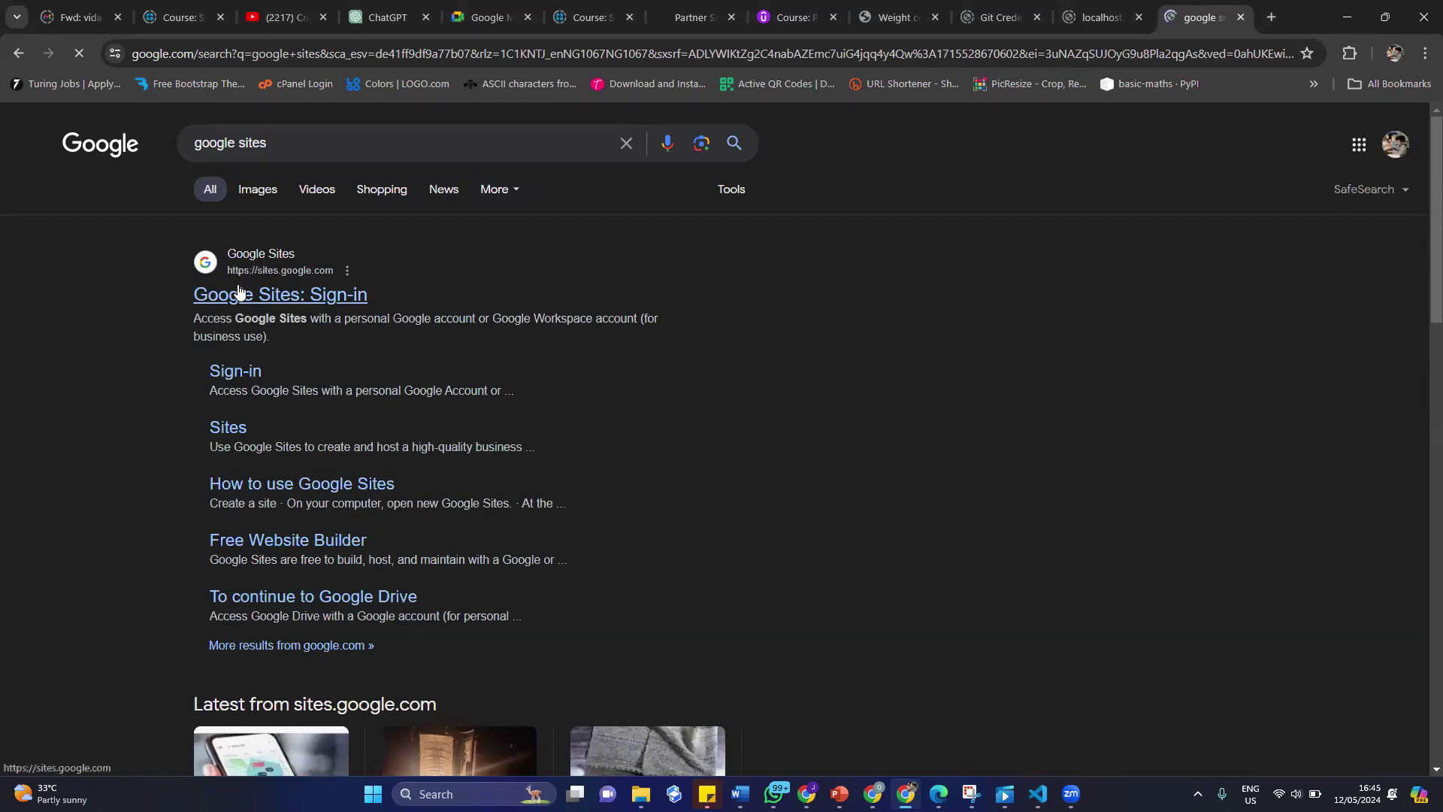
click(327, 308)
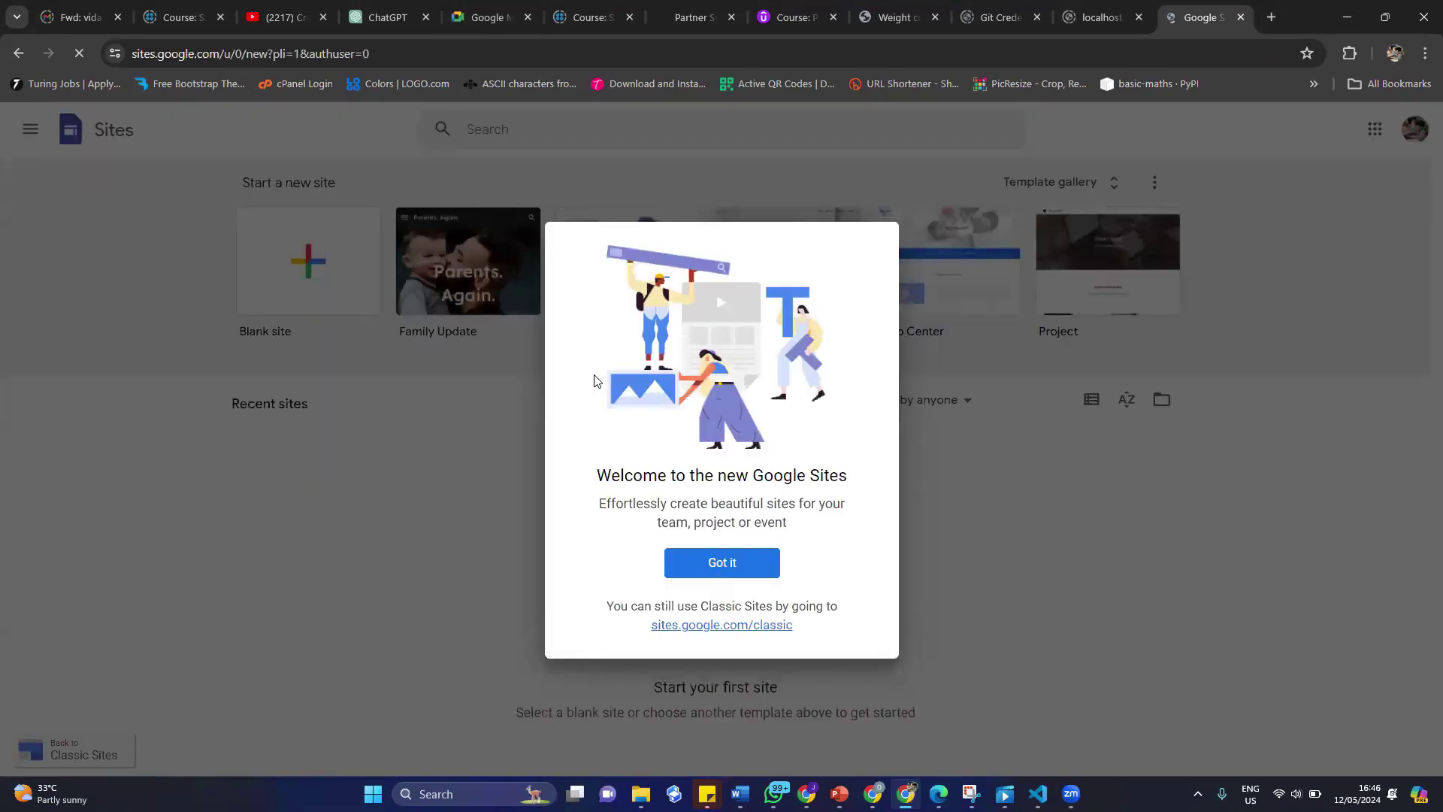
click(717, 565)
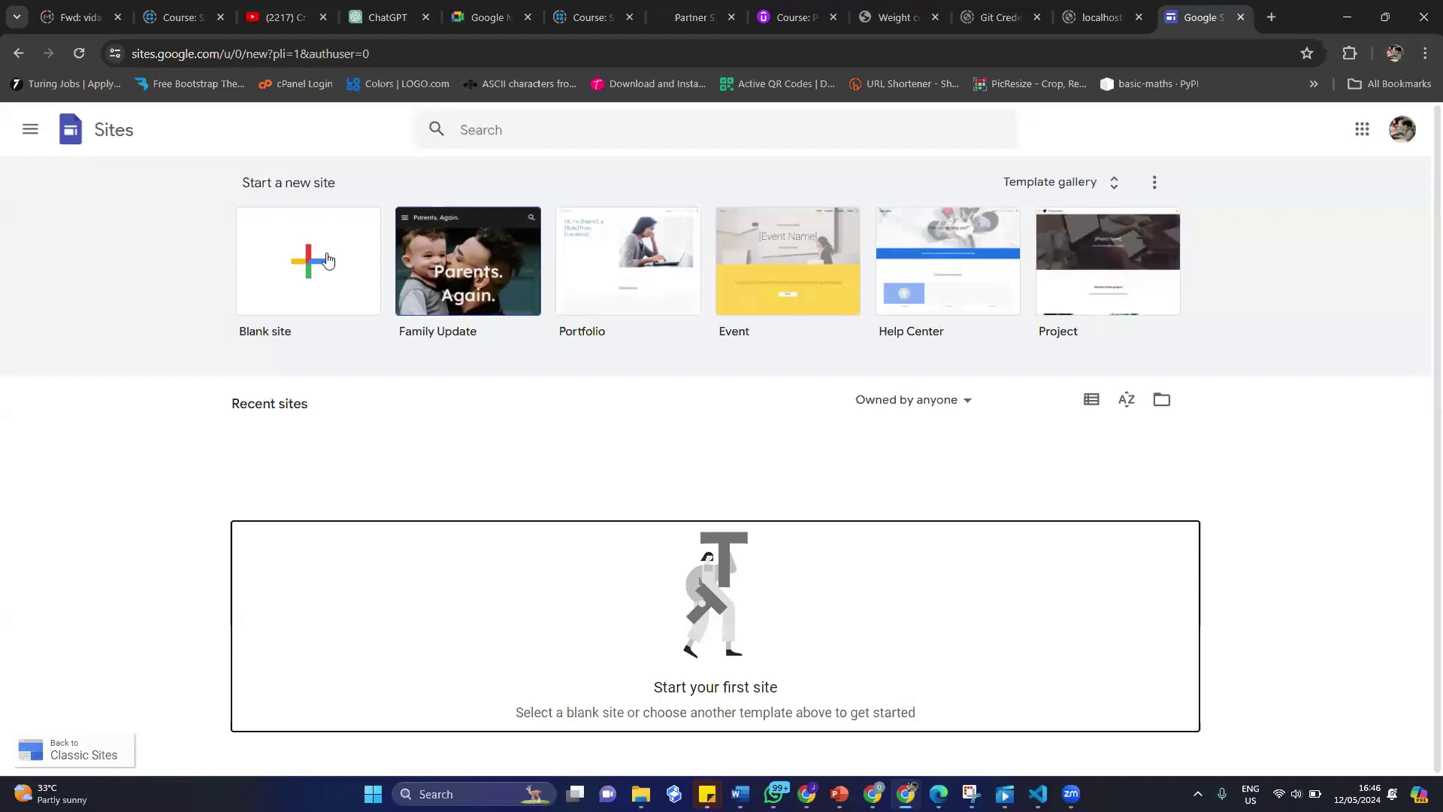
click(292, 218)
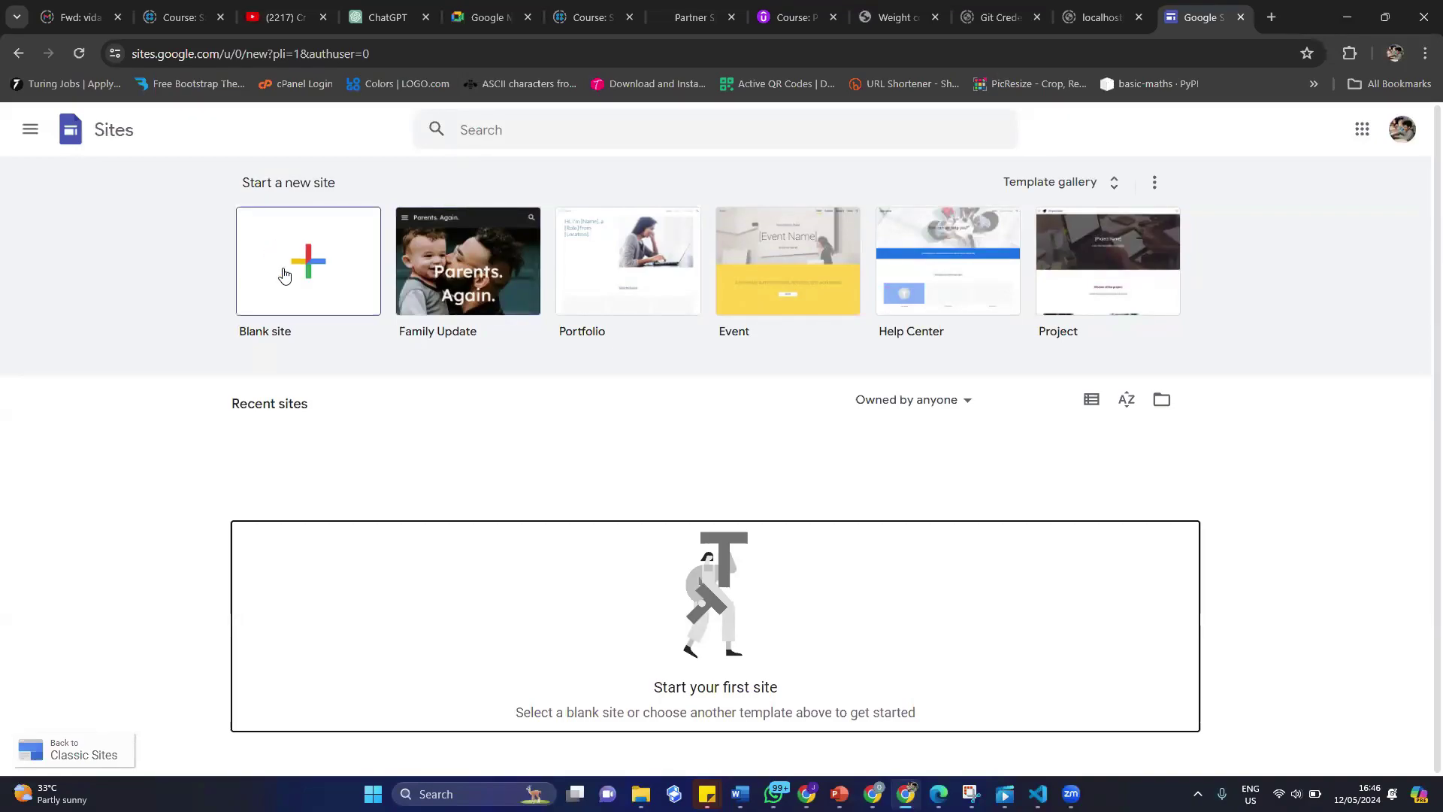
click(299, 269)
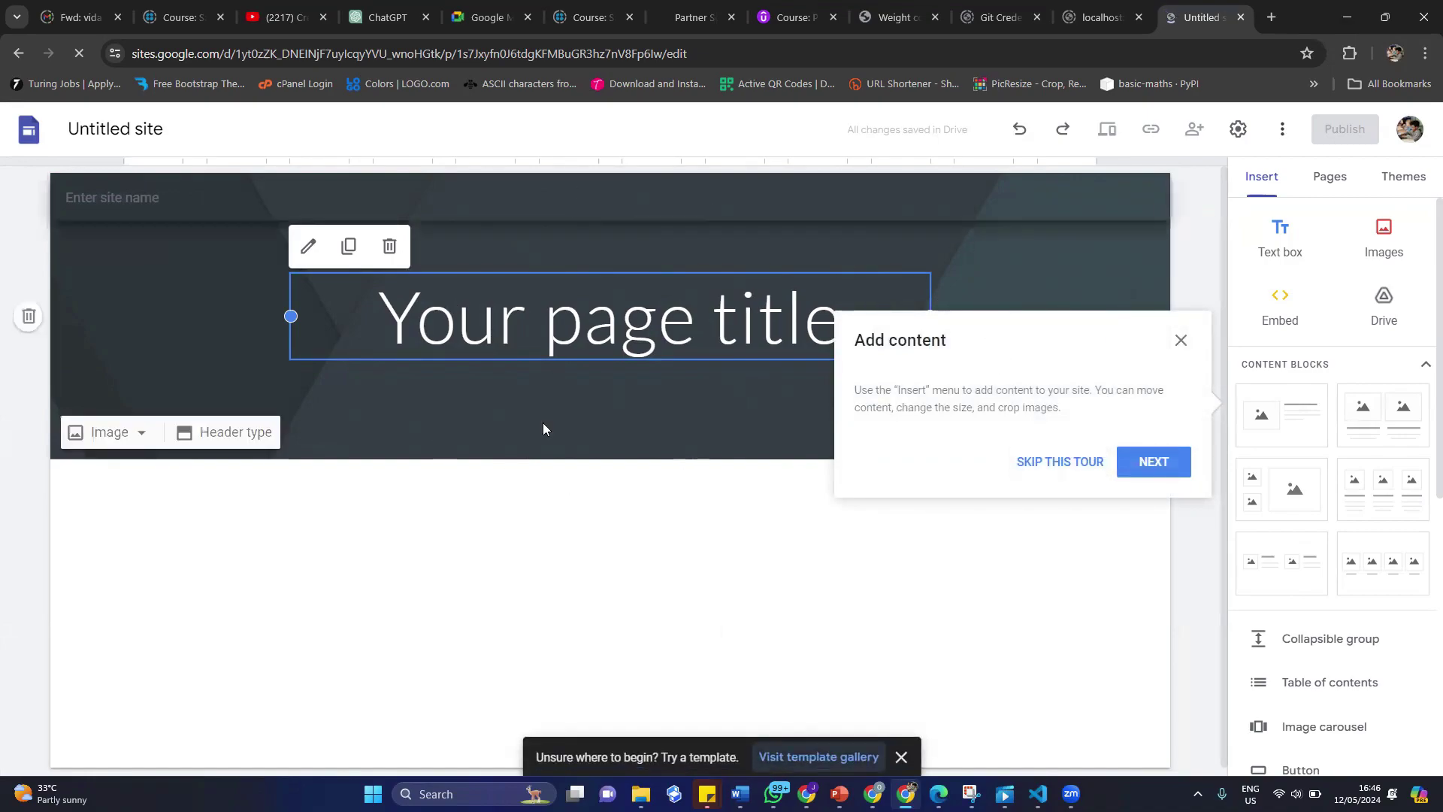
Set the page title to "Welcome to Foodies Site" and close the introductory tour.
click(615, 337)
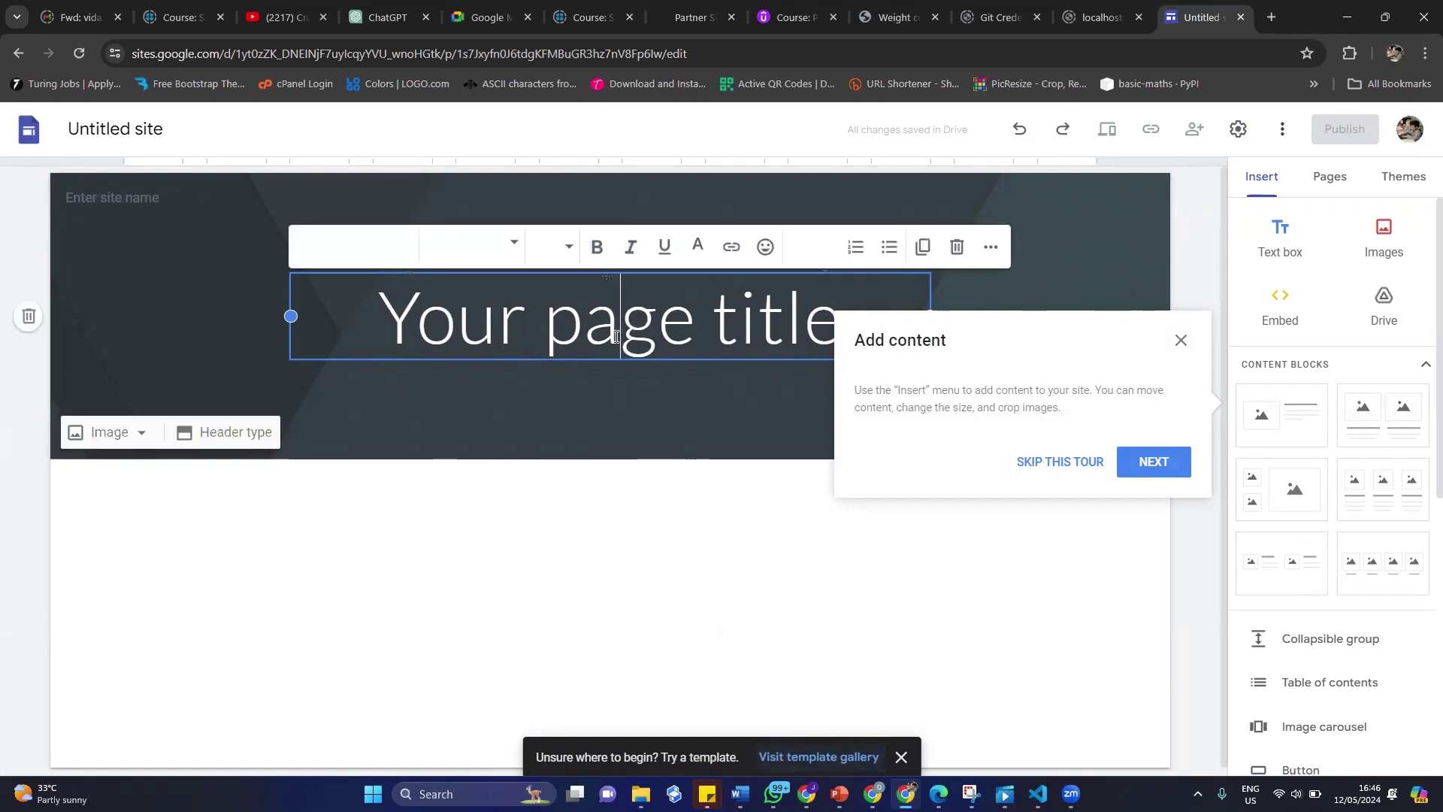
key(ctrl+a)
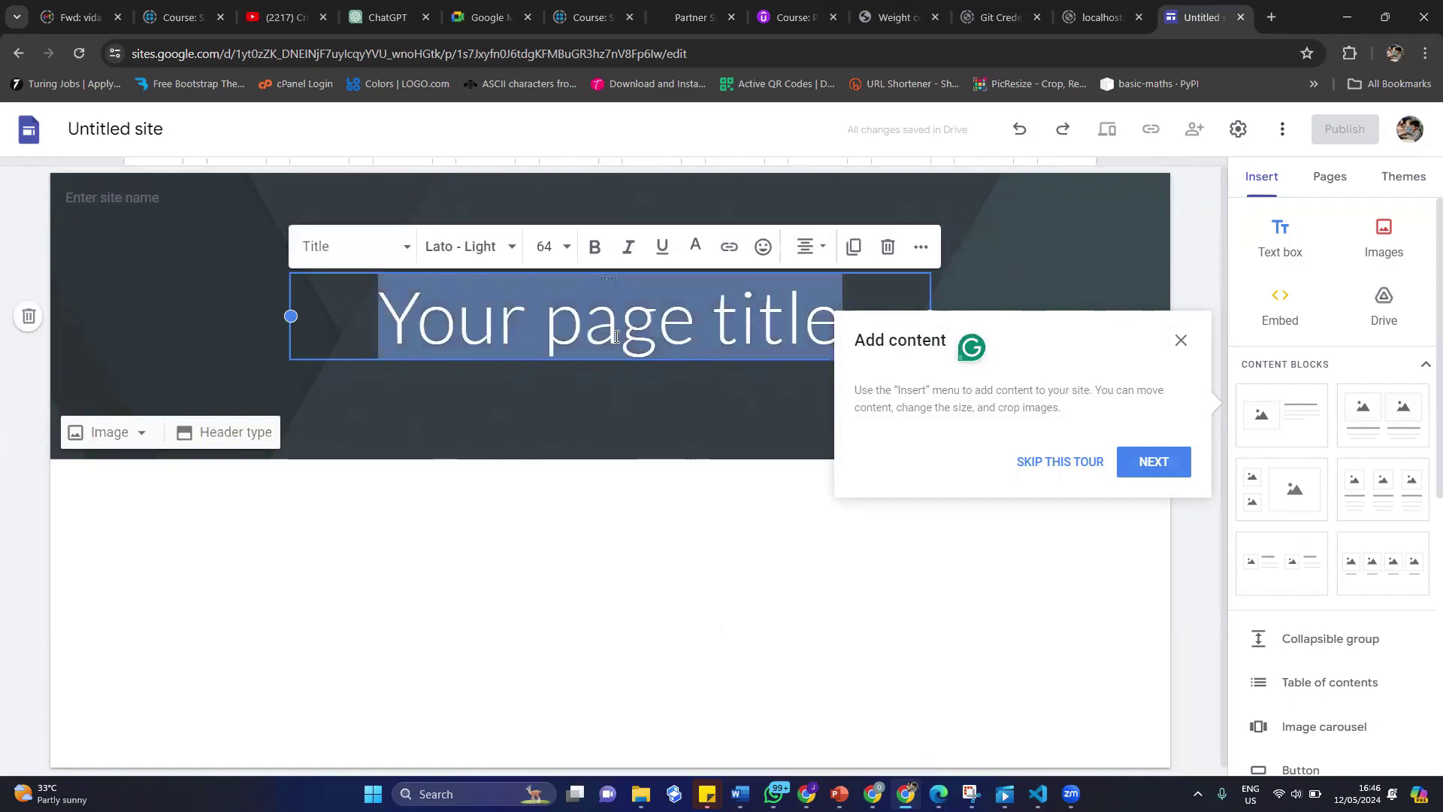
text(Hel)
key(BackSpace)
key(BackSpace)
key(BackSpace)
text(W)
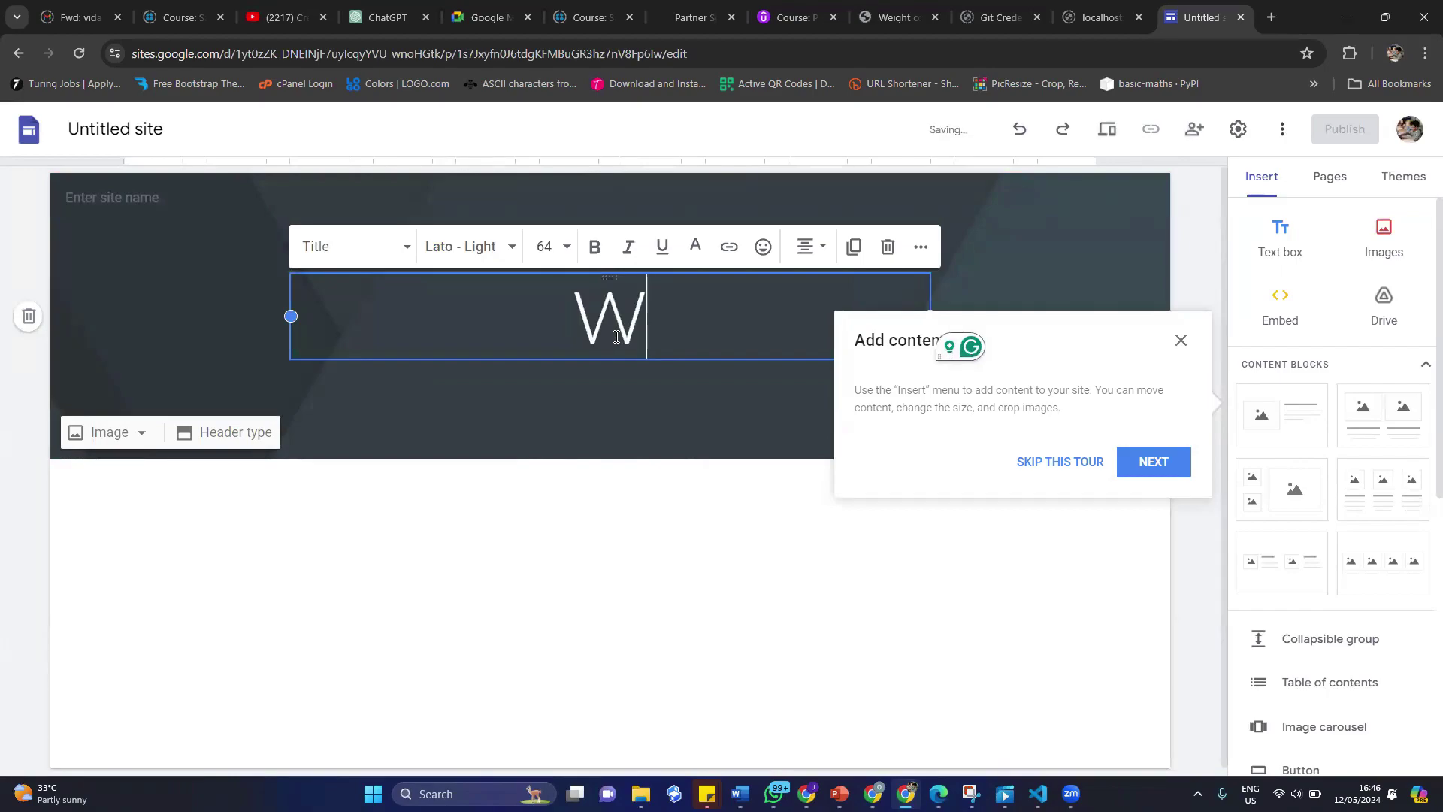
text(elcome to )
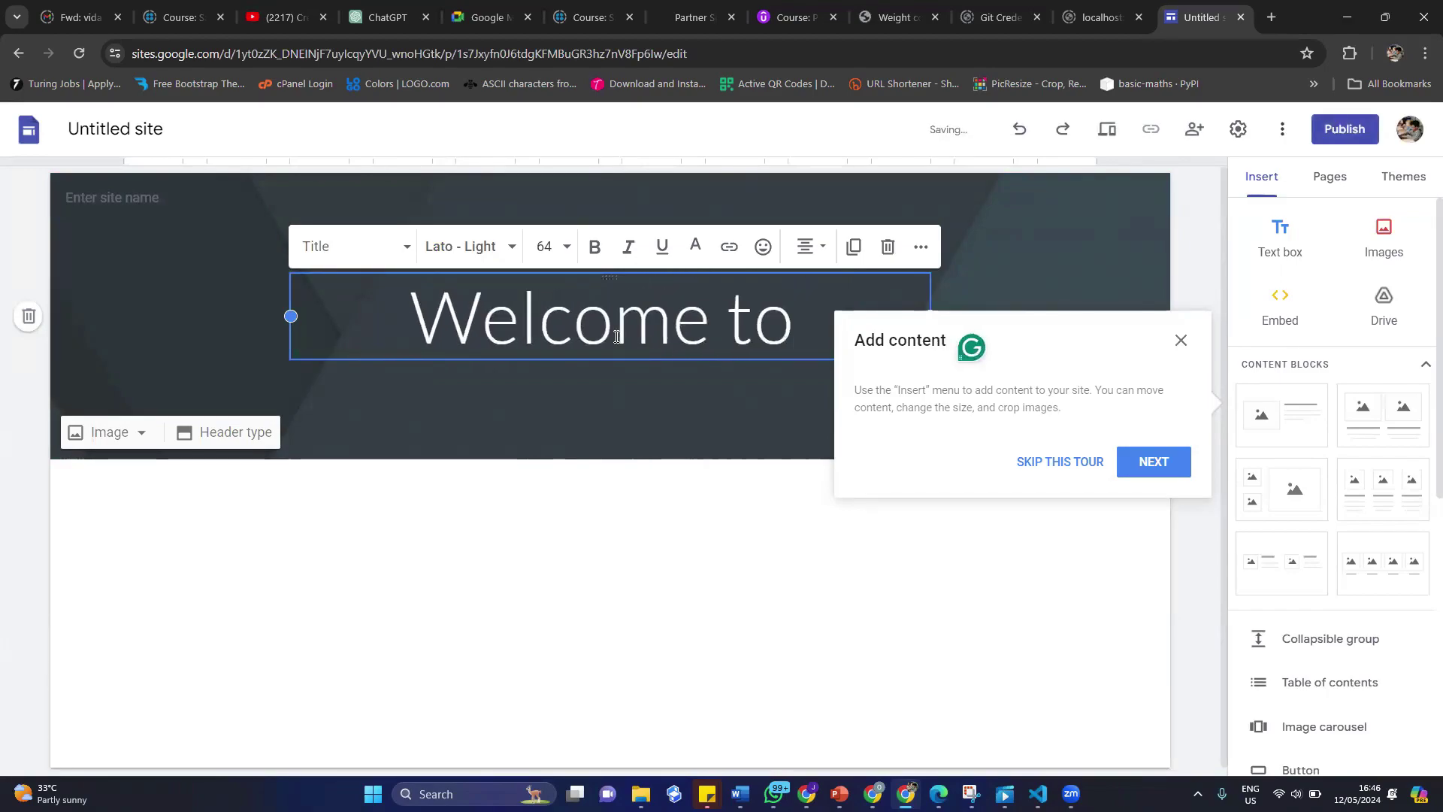
text(Foodies S)
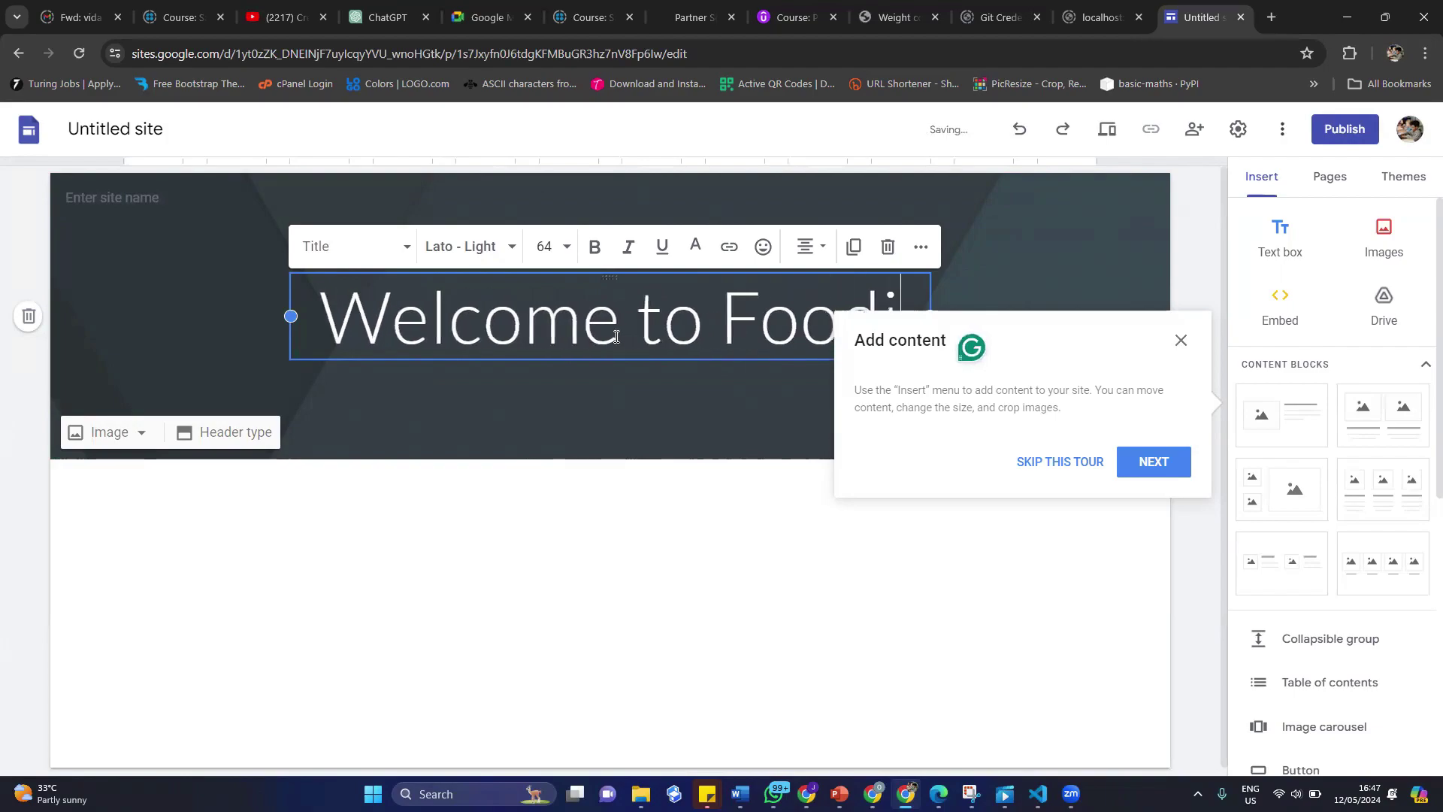
text(ite)
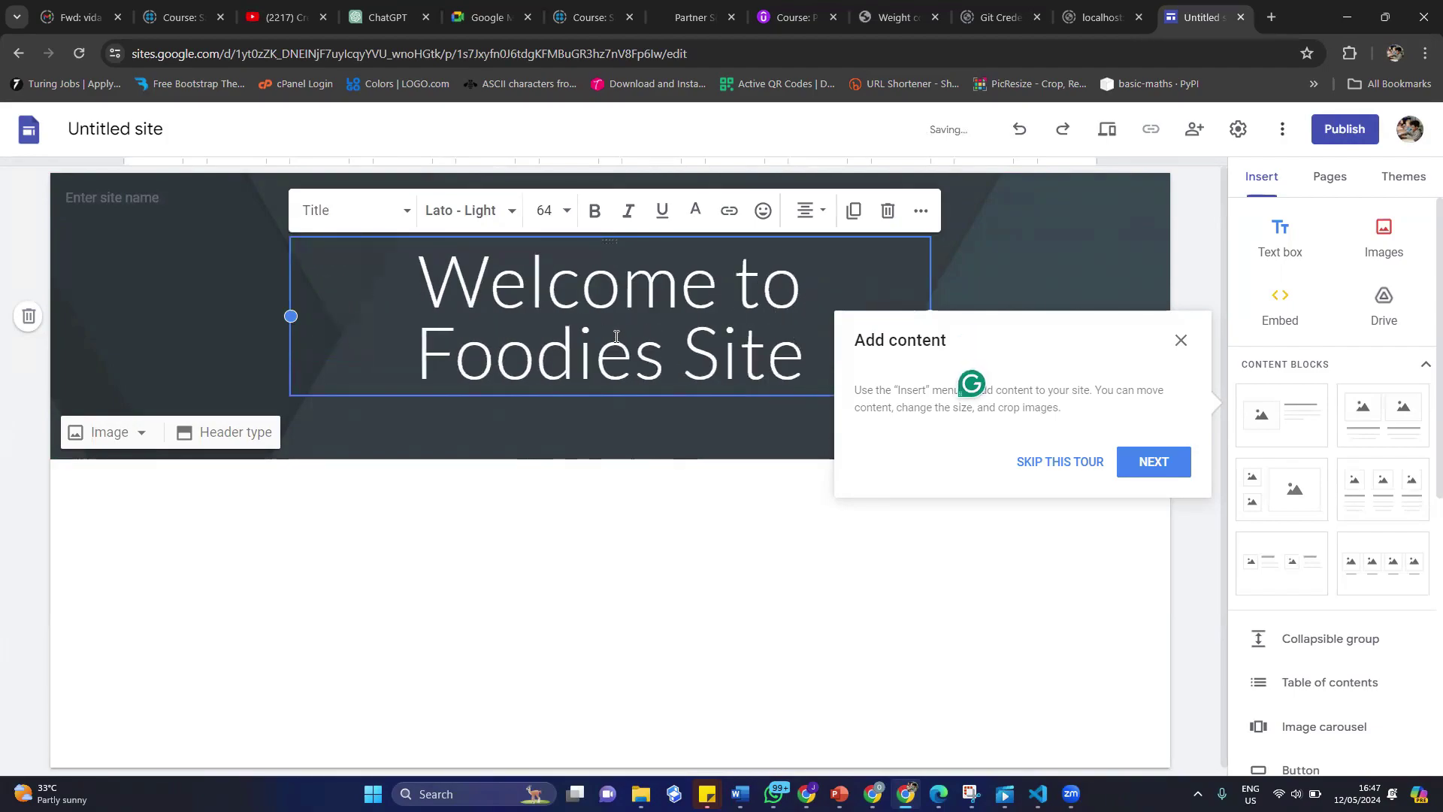
click(601, 504)
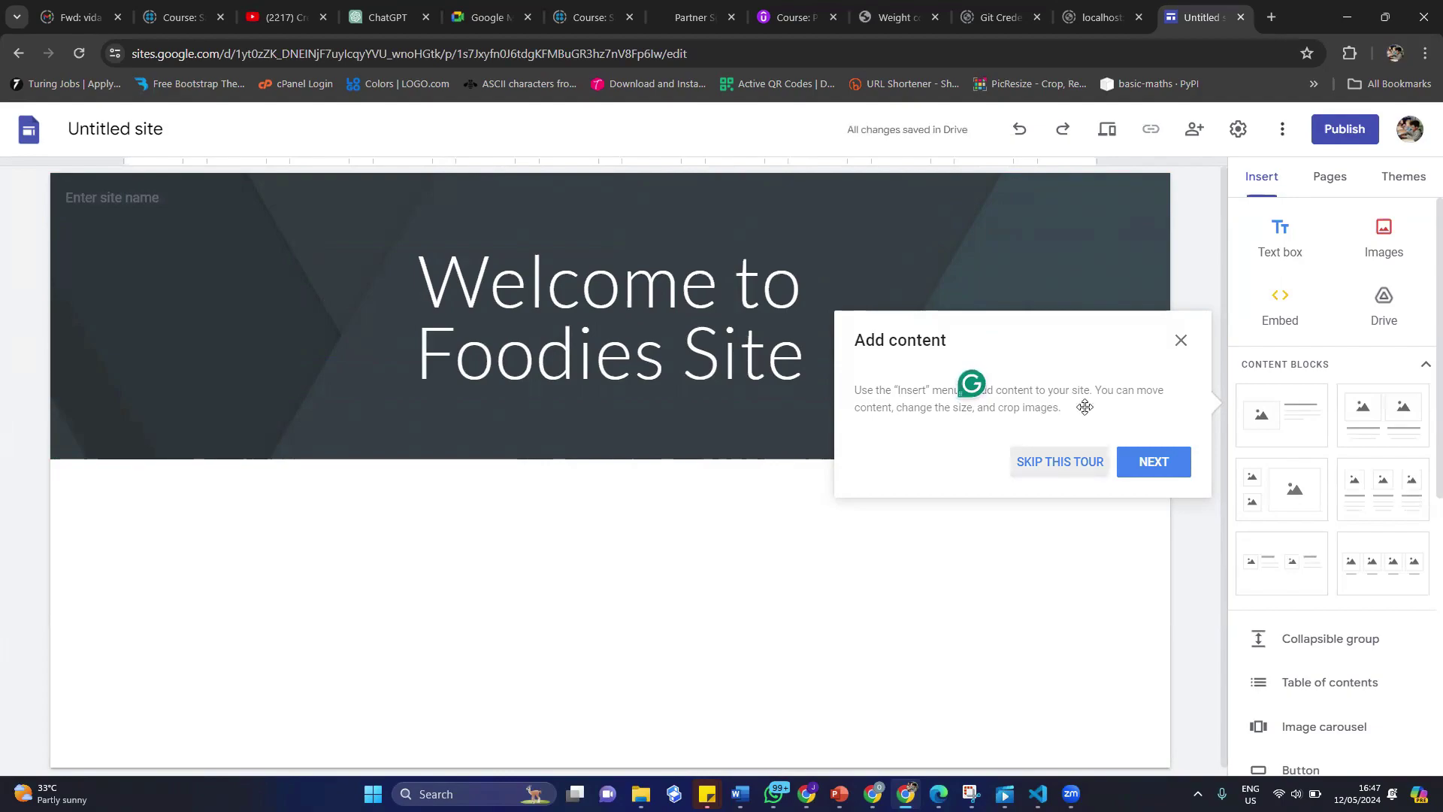
click(1180, 340)
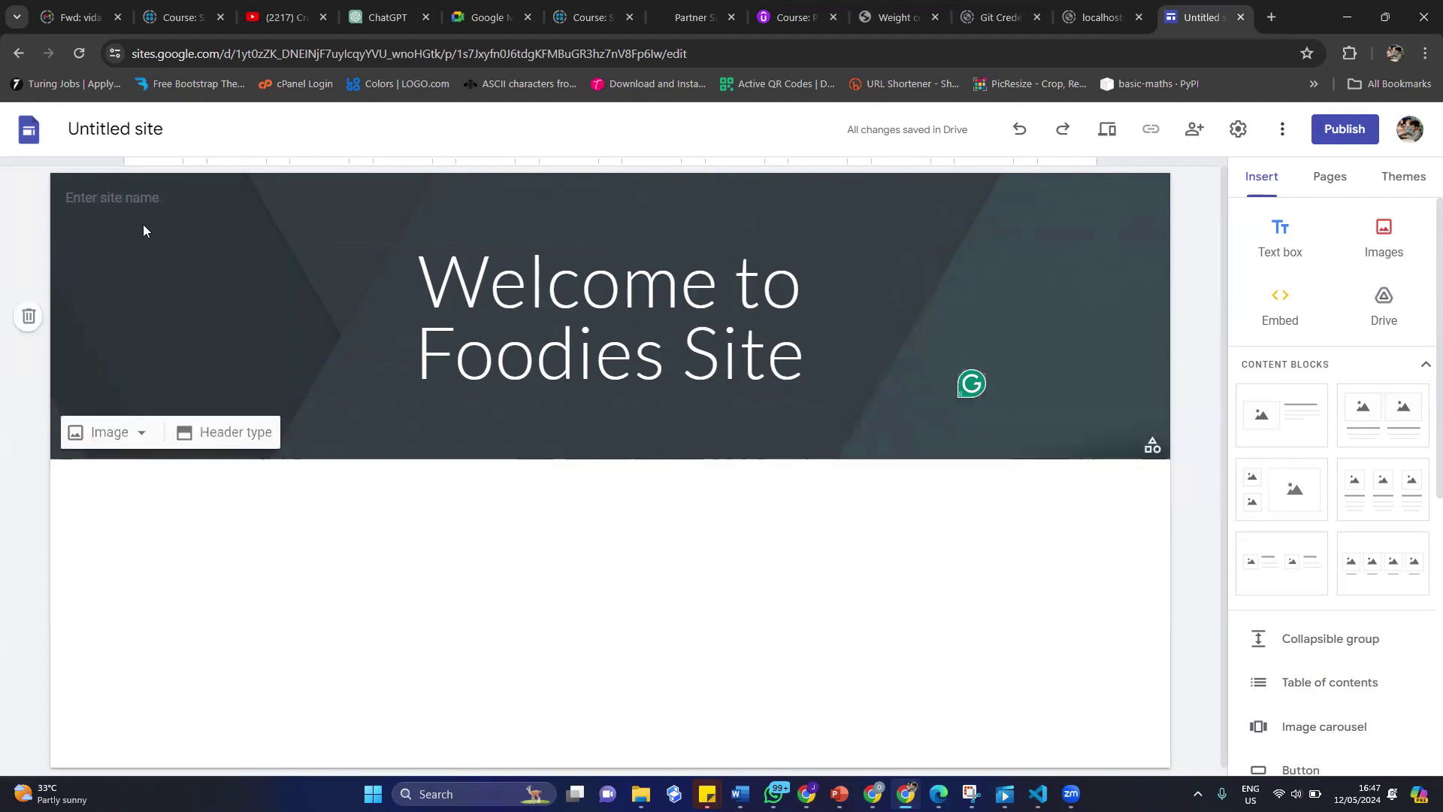
Name the site "Leks's Foodie" in the page header.
click(97, 199)
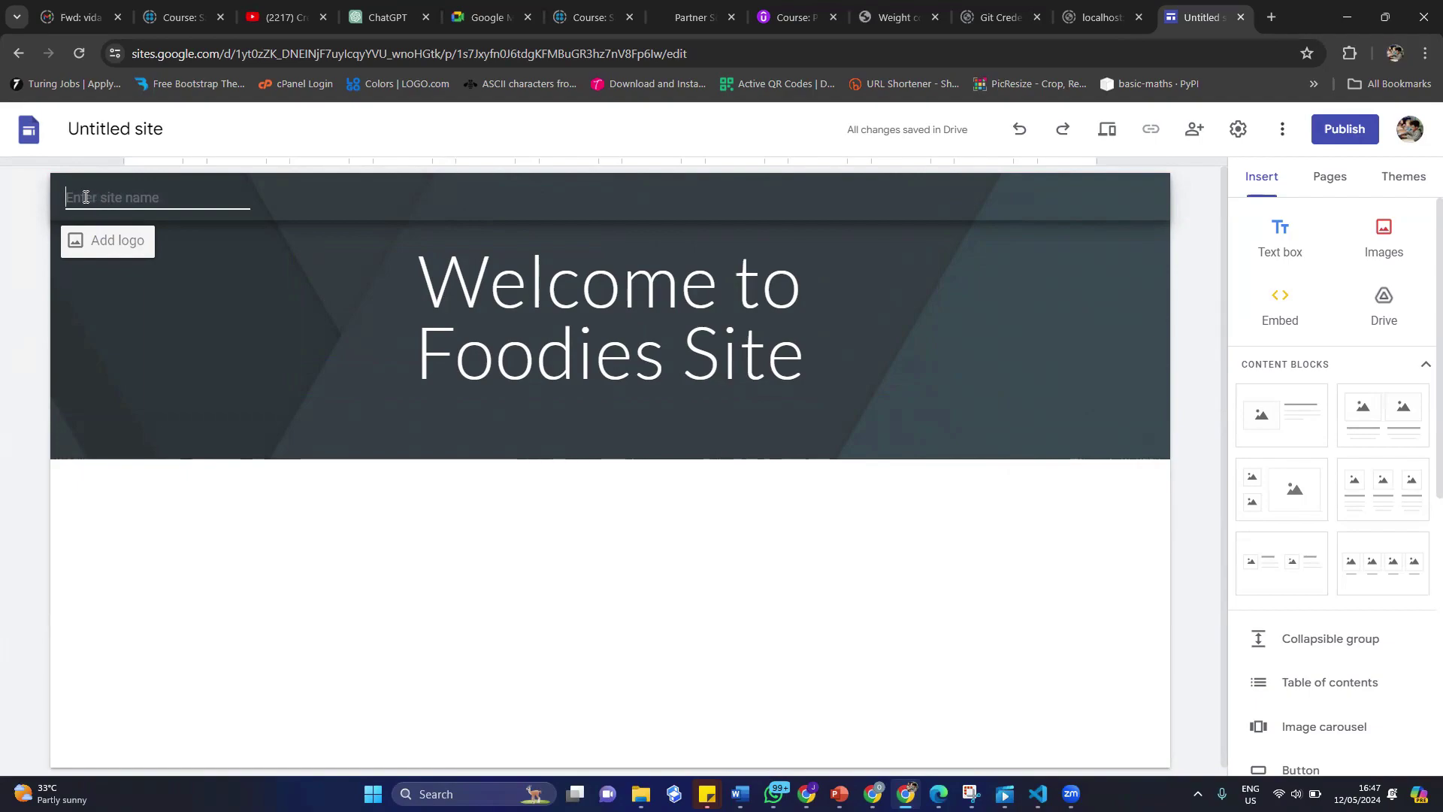
text(Le)
text(ts's)
text( Food)
text(ie)
click(85, 197)
key(BackSpace)
text(k)
click(213, 531)
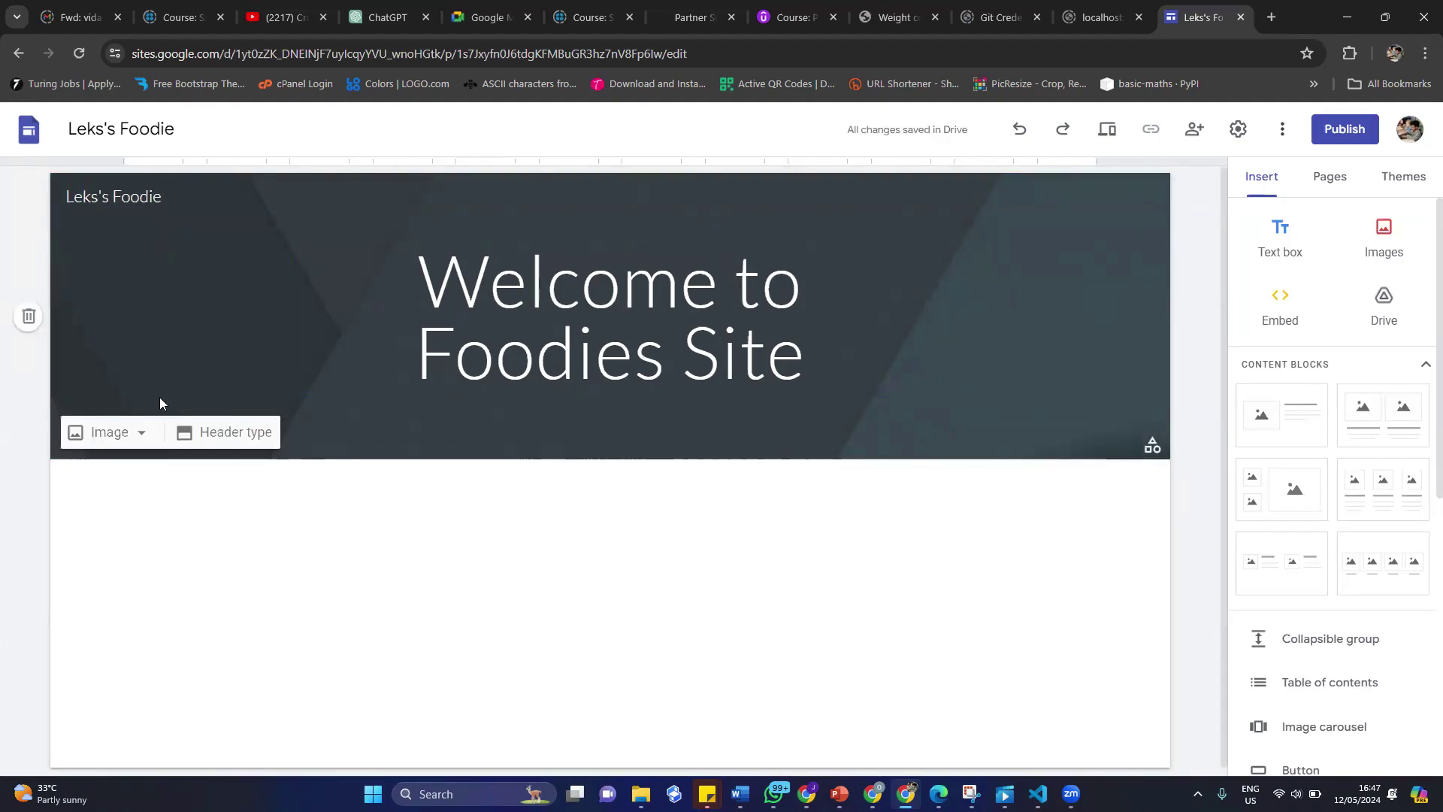
Choose to select an existing header image and search Google Images for "food pictures".
click(132, 435)
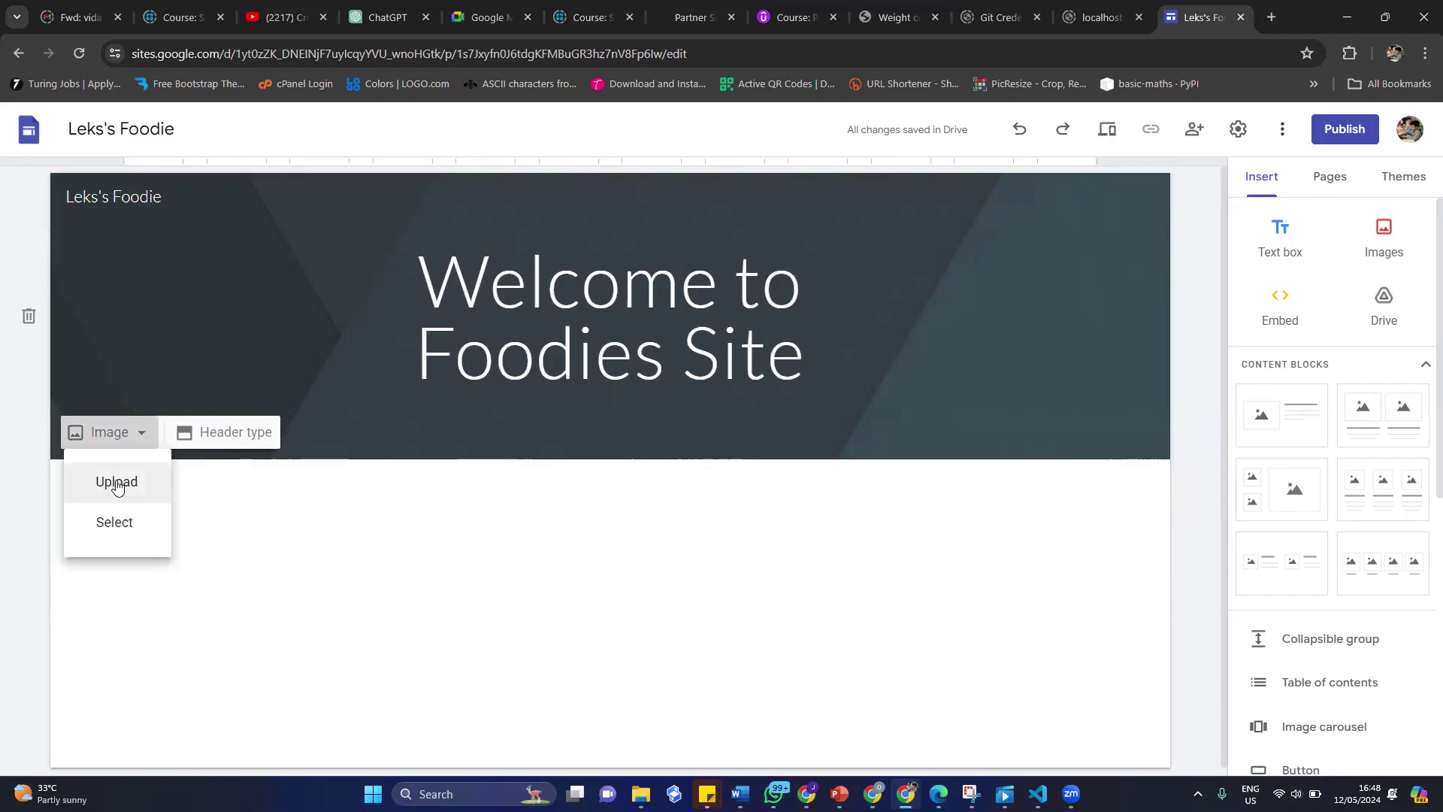
click(111, 525)
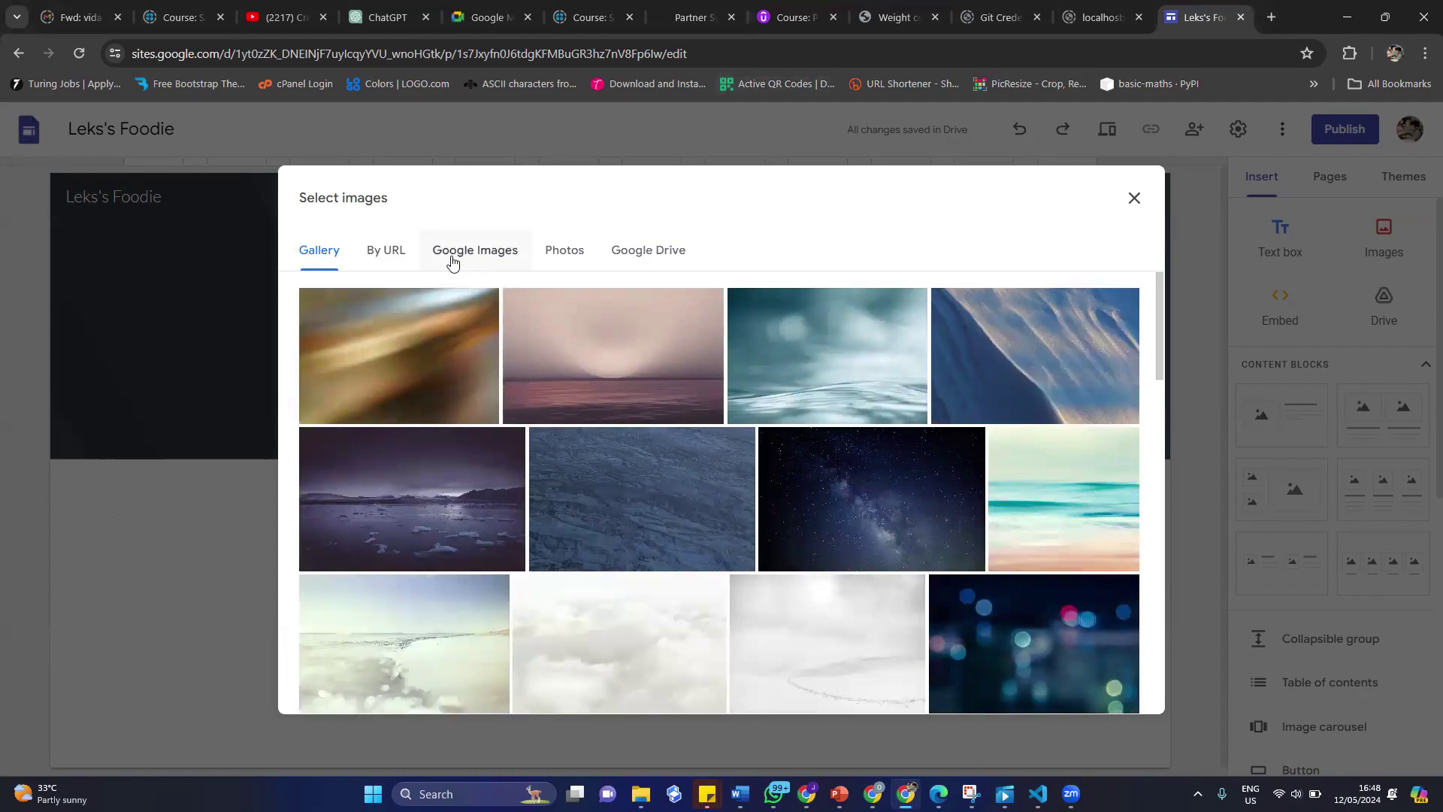
click(388, 259)
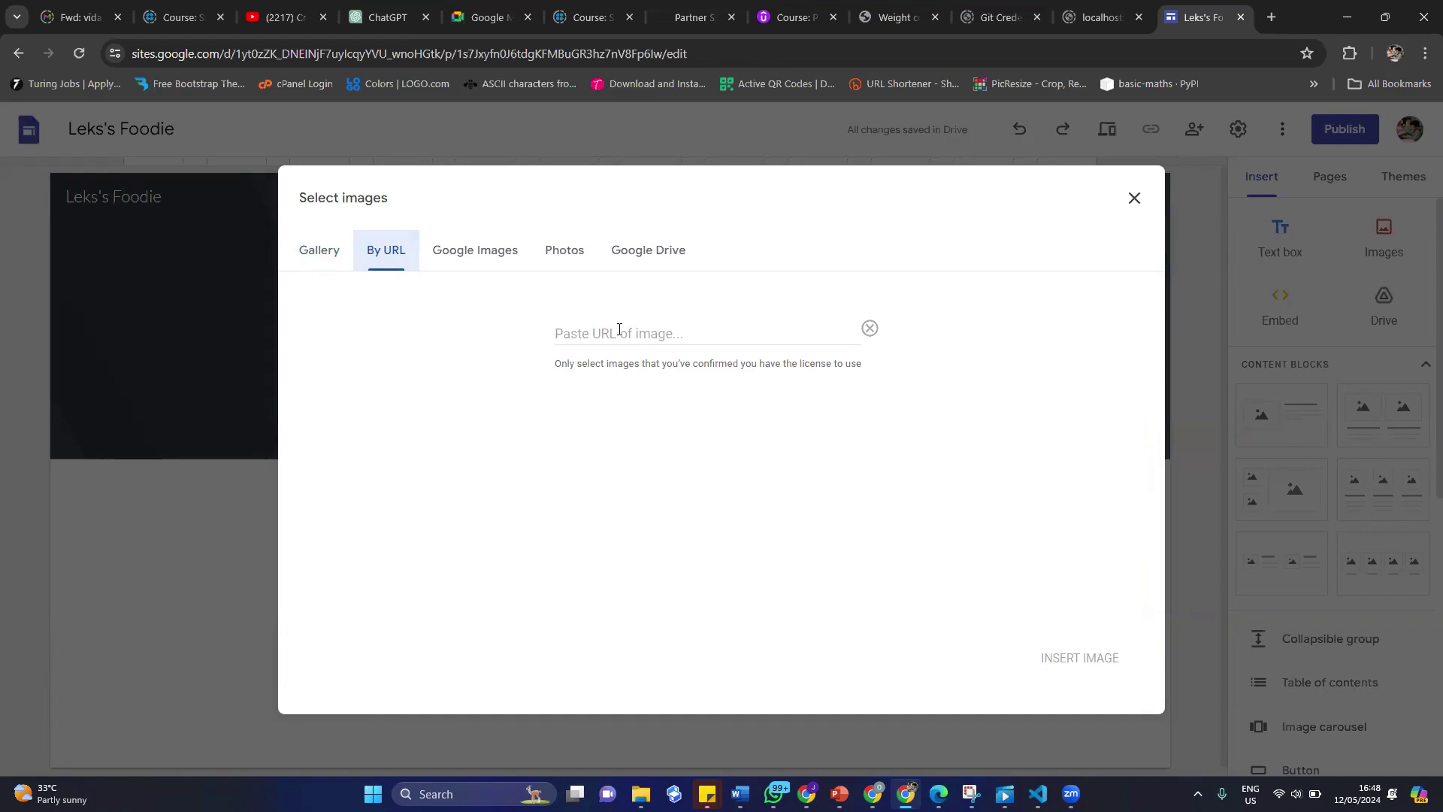
click(475, 252)
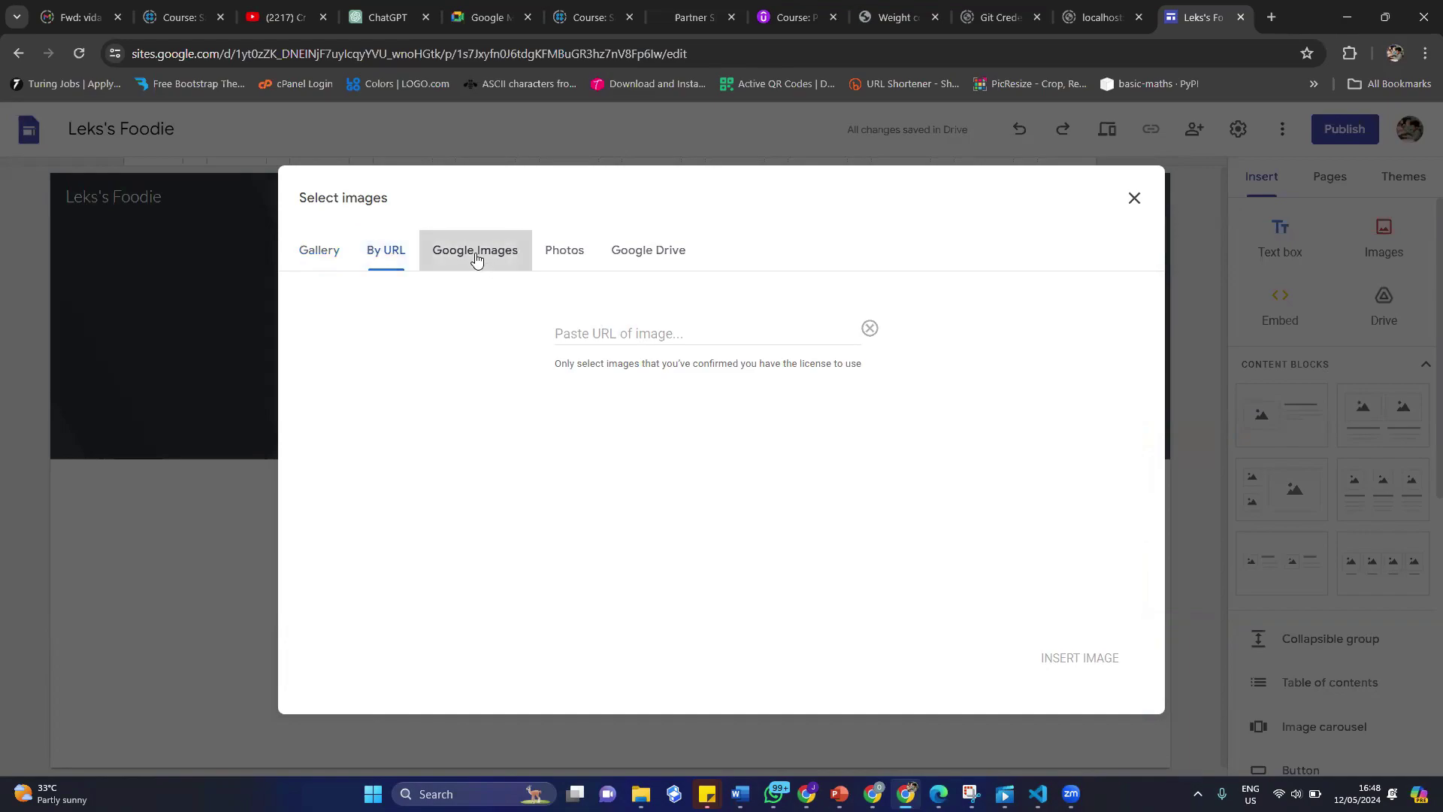
click(519, 203)
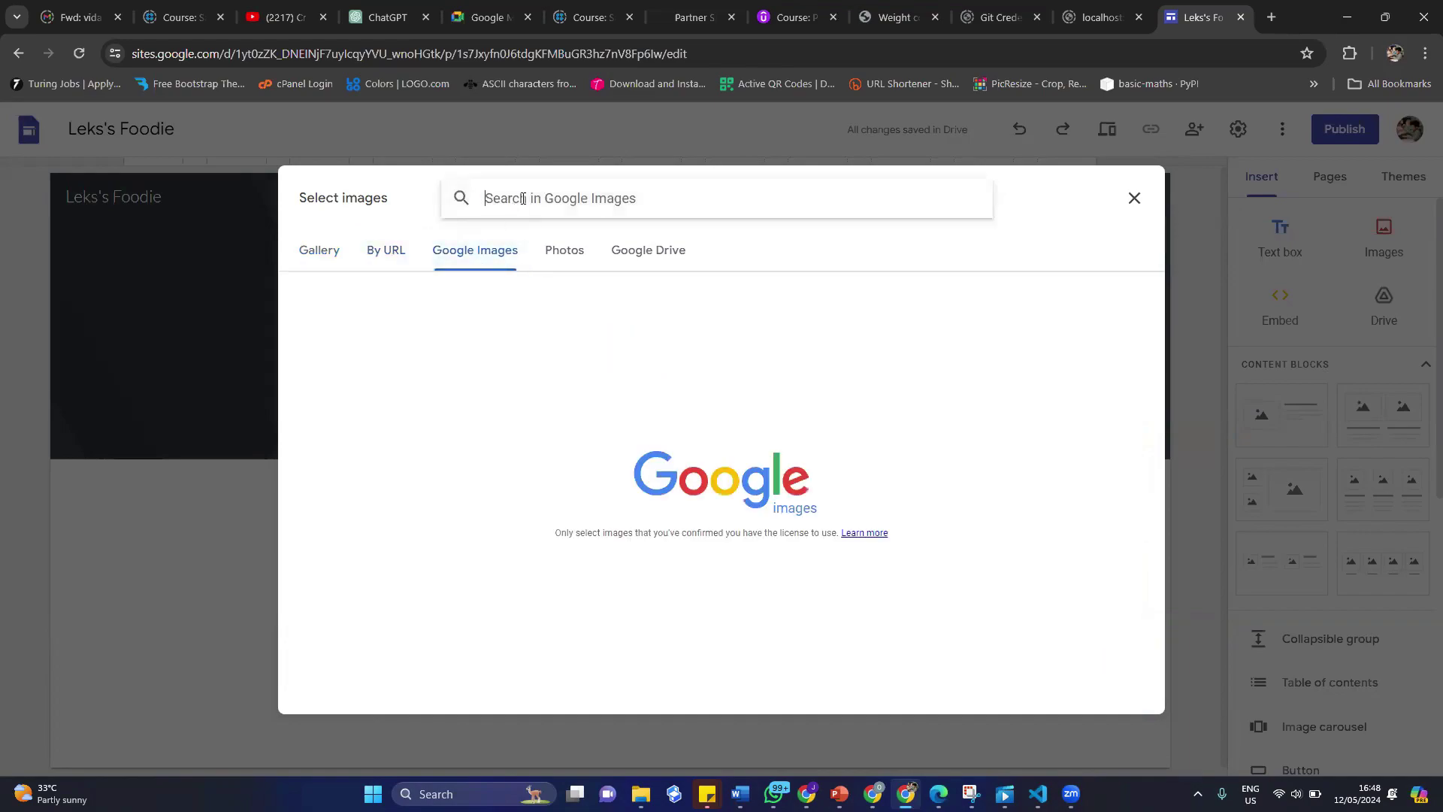
text(fo)
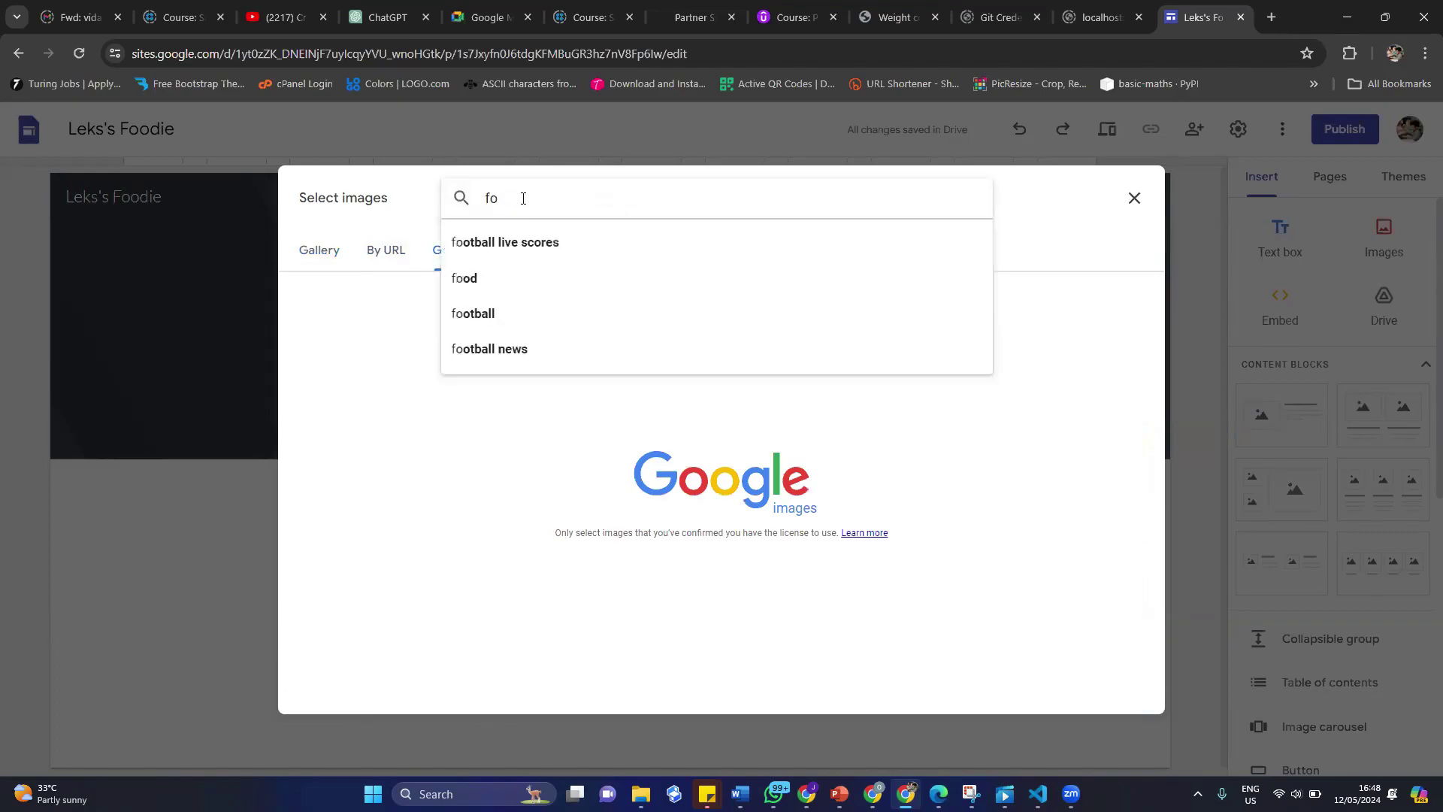
text(od pictures)
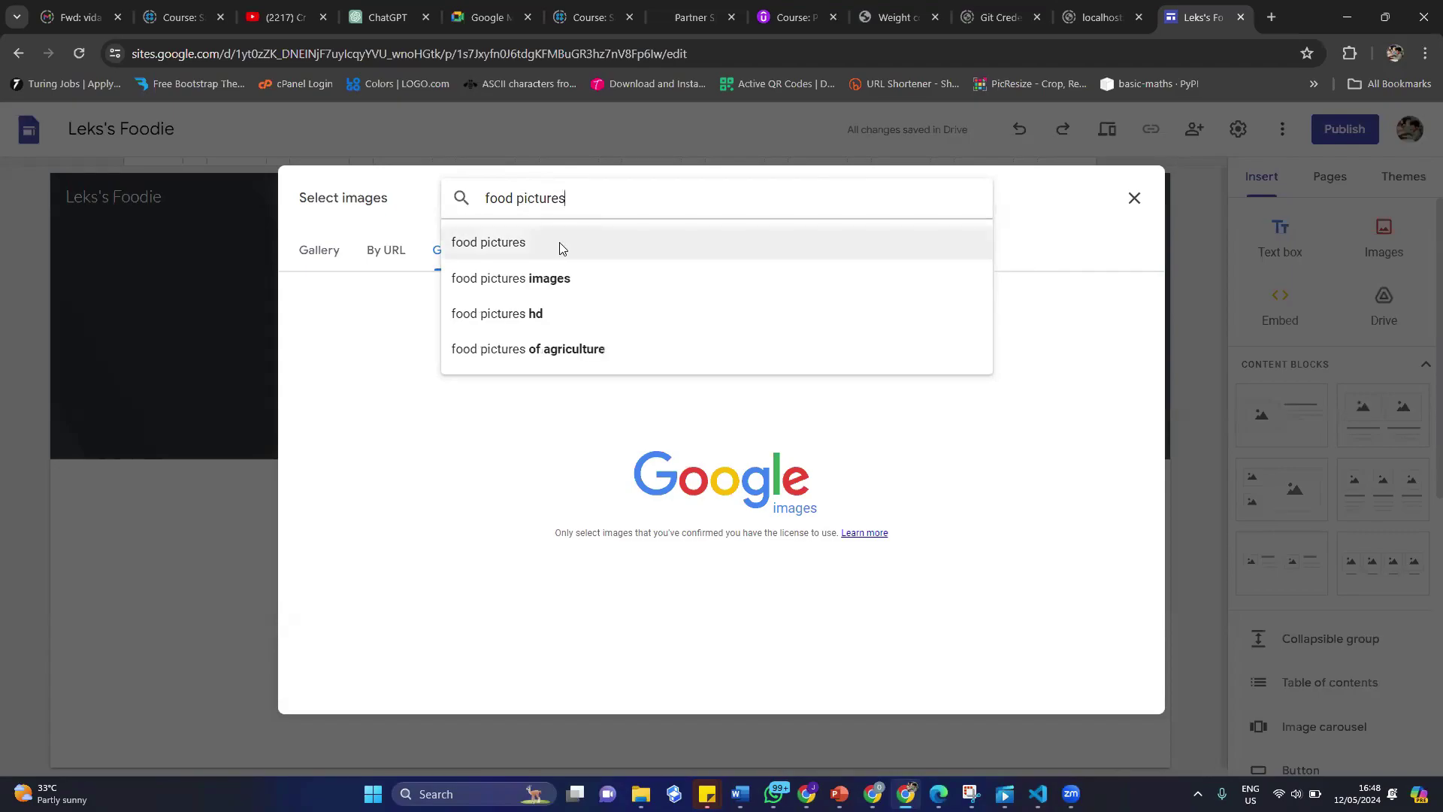
click(560, 248)
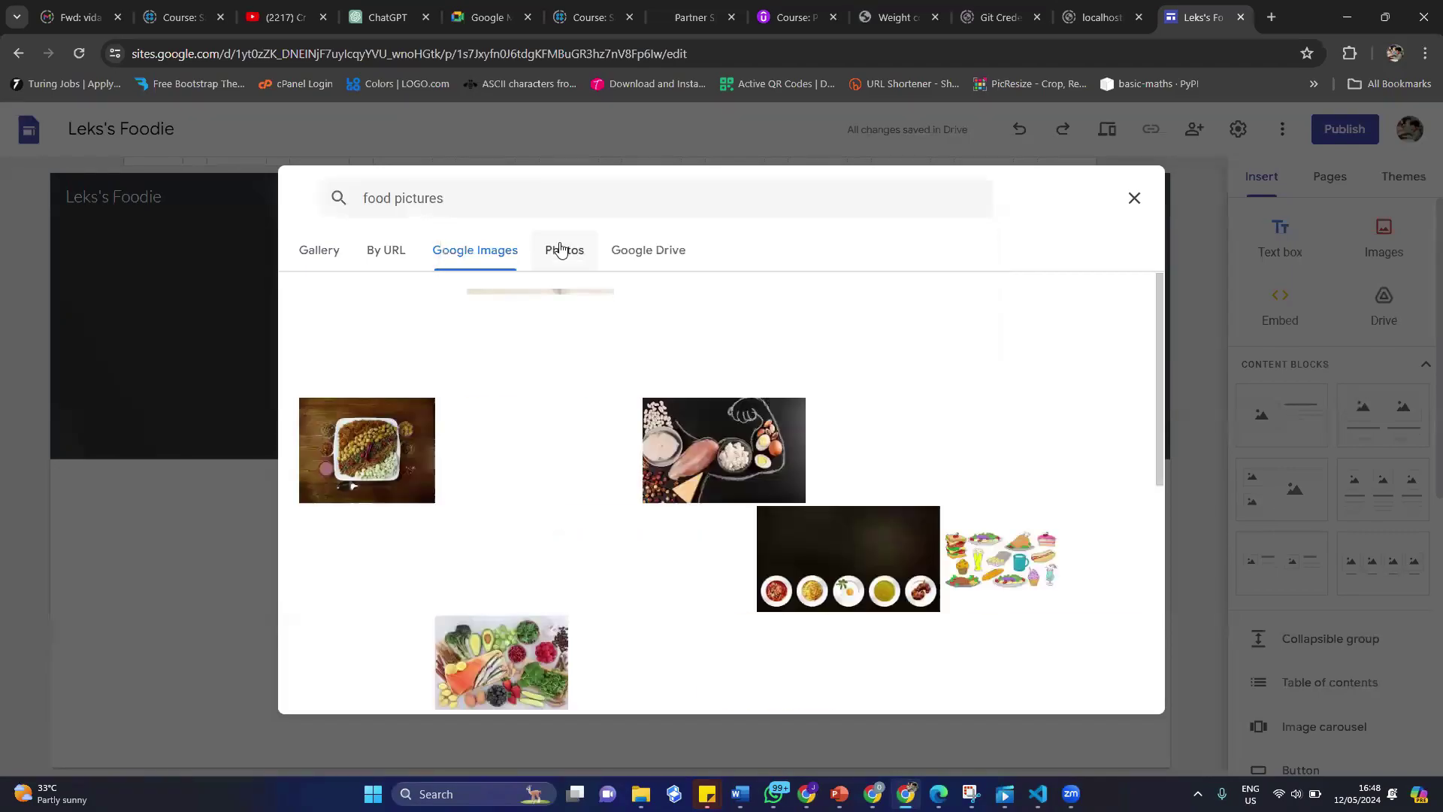
Insert the dark wooden table picture with a salad plate in its corner as the header background.
scroll(550, 462, down, 2)
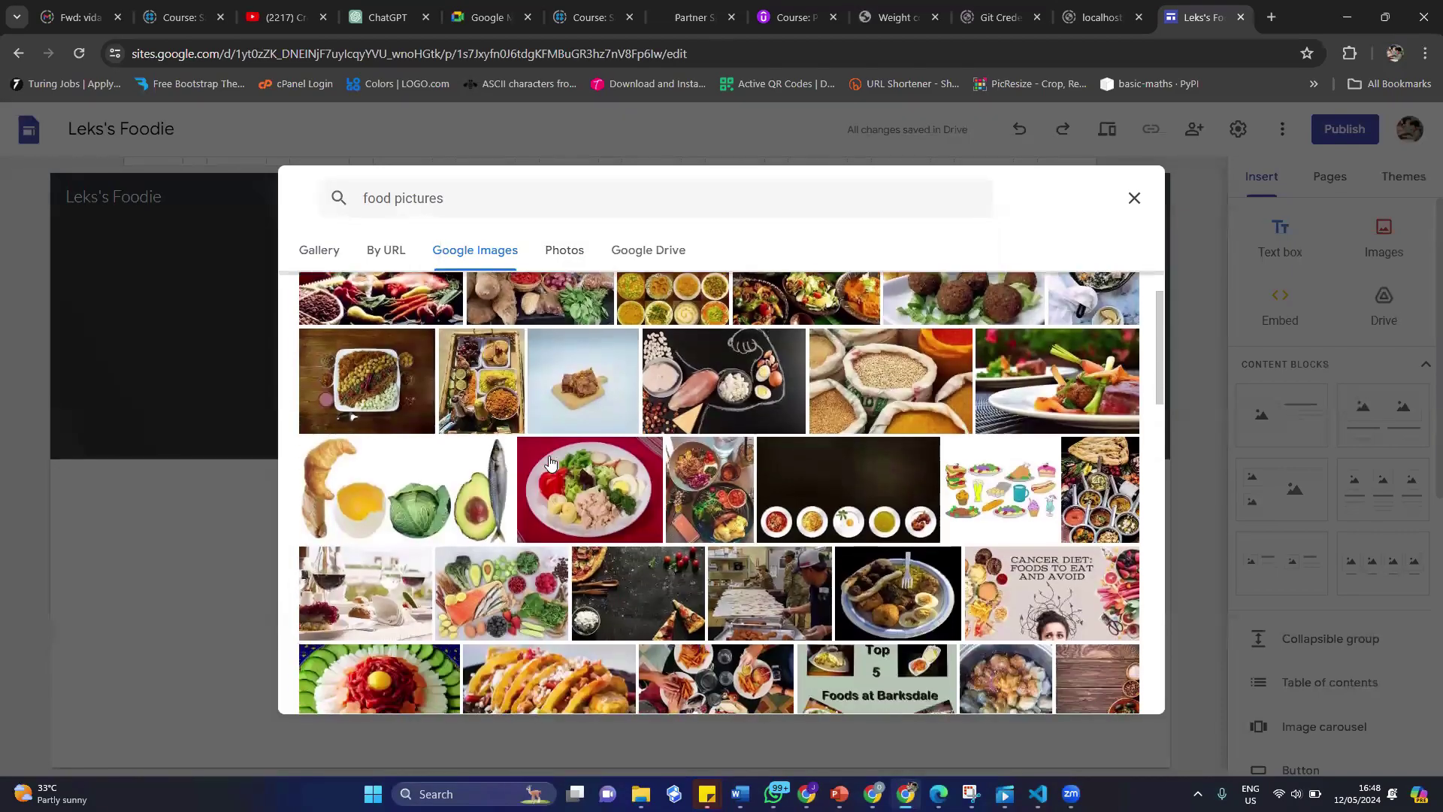
scroll(550, 462, down, 3)
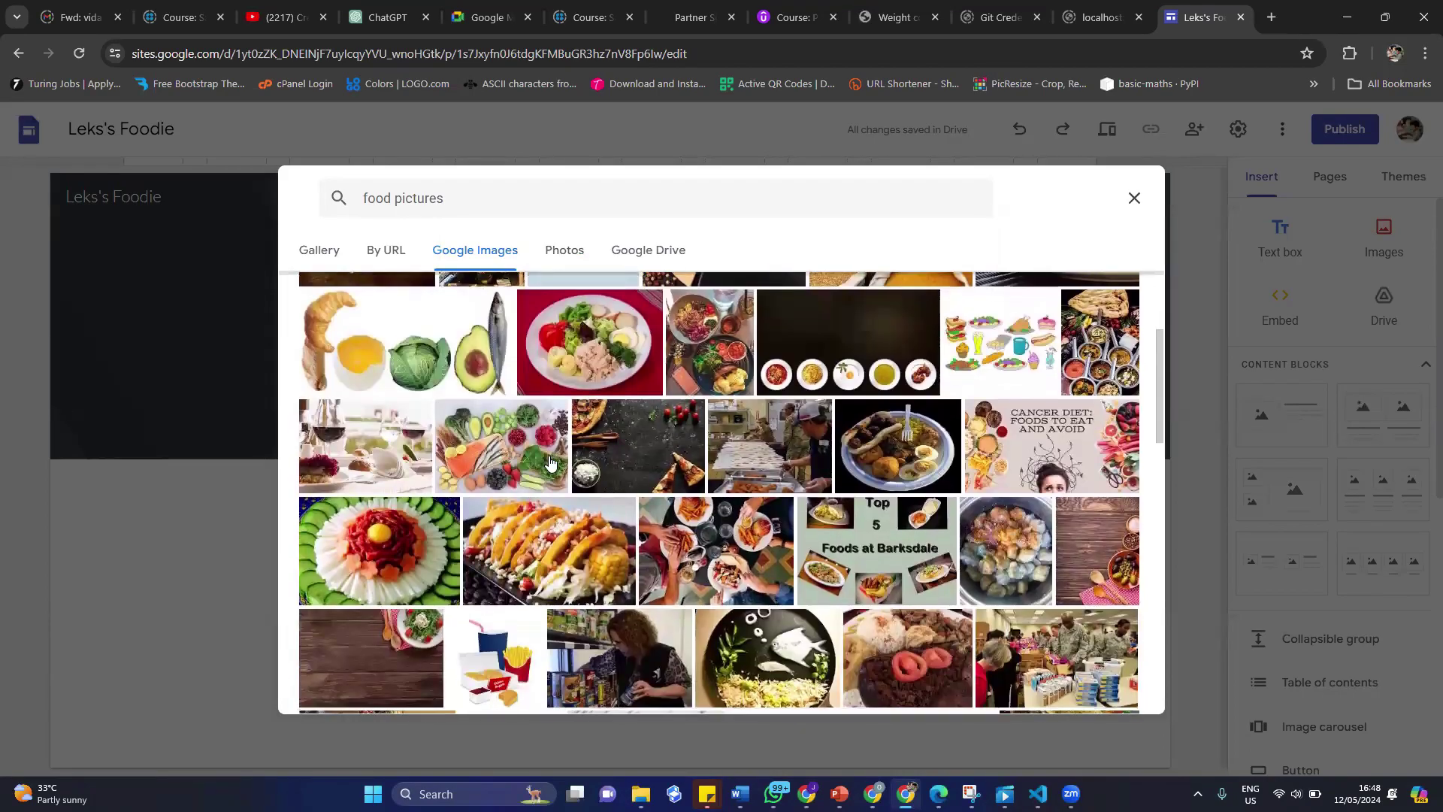
scroll(550, 462, down, 1)
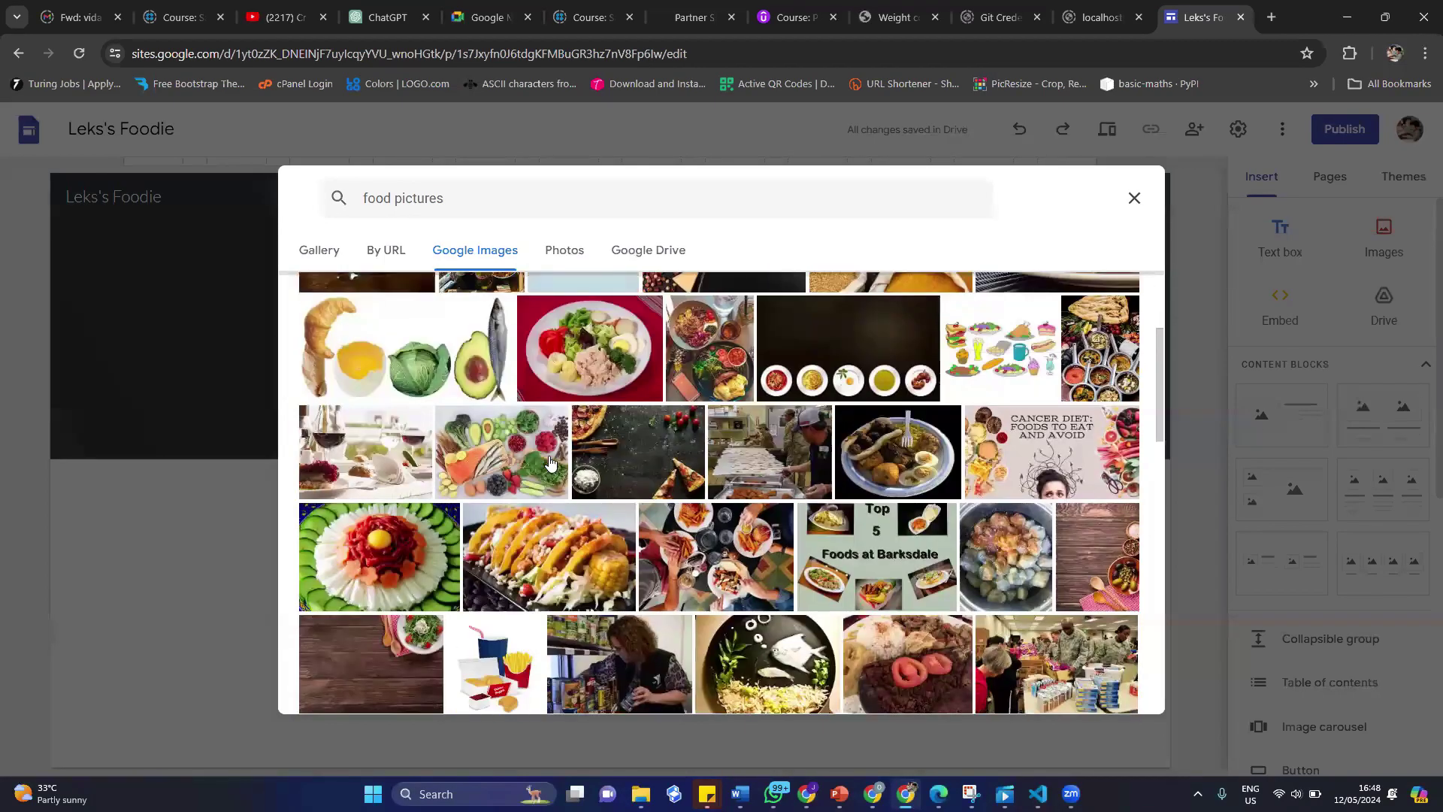
scroll(551, 463, up, 5)
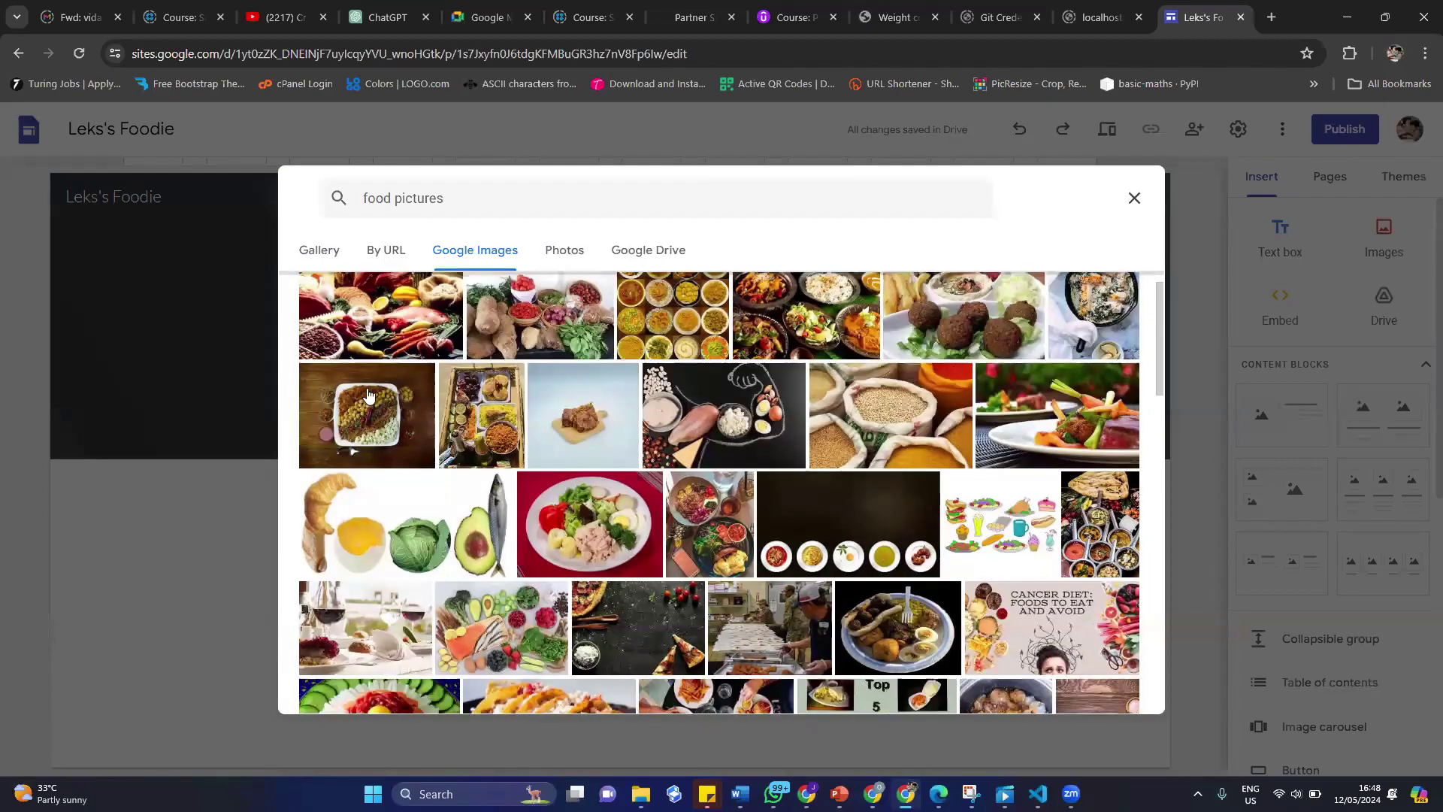
scroll(551, 461, down, 7)
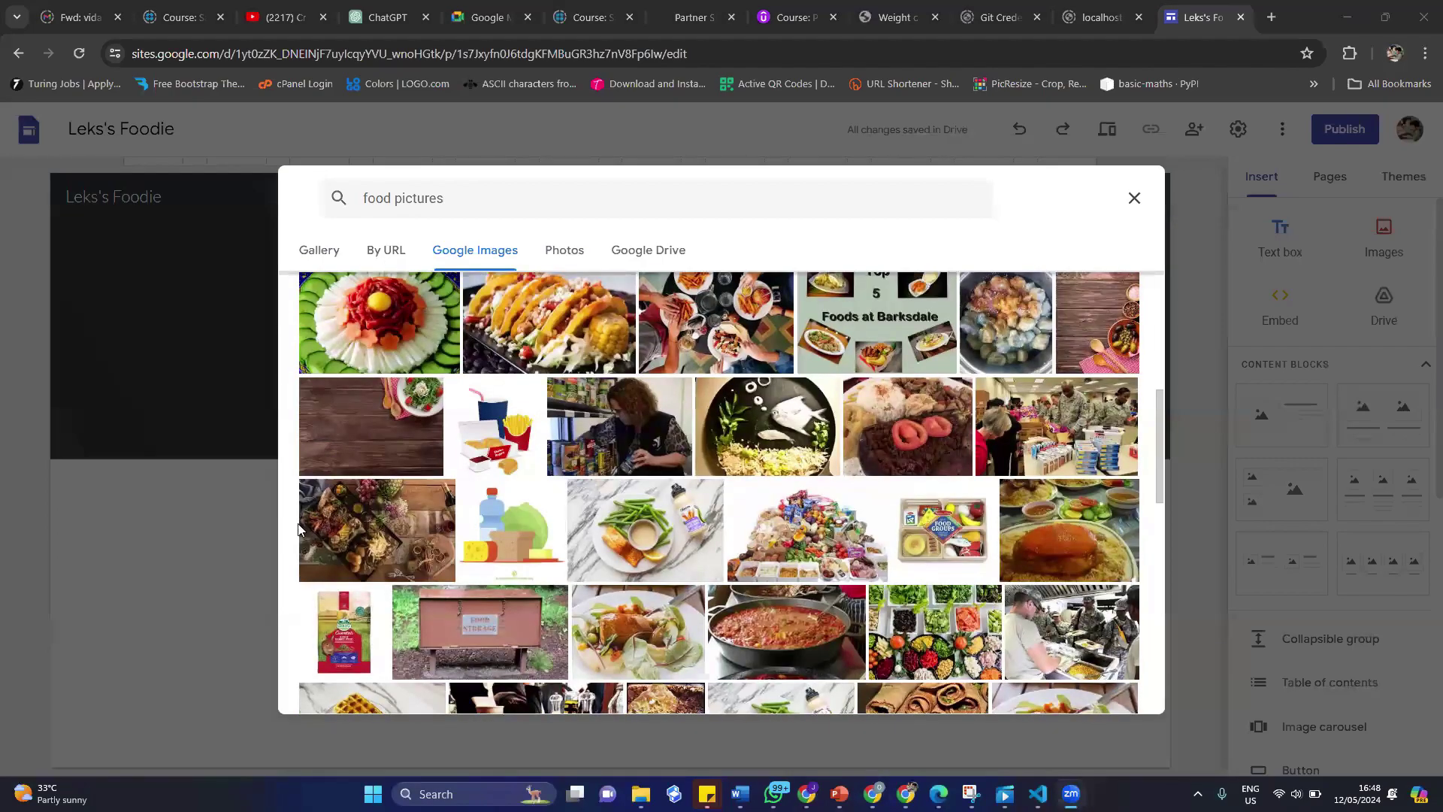
click(370, 418)
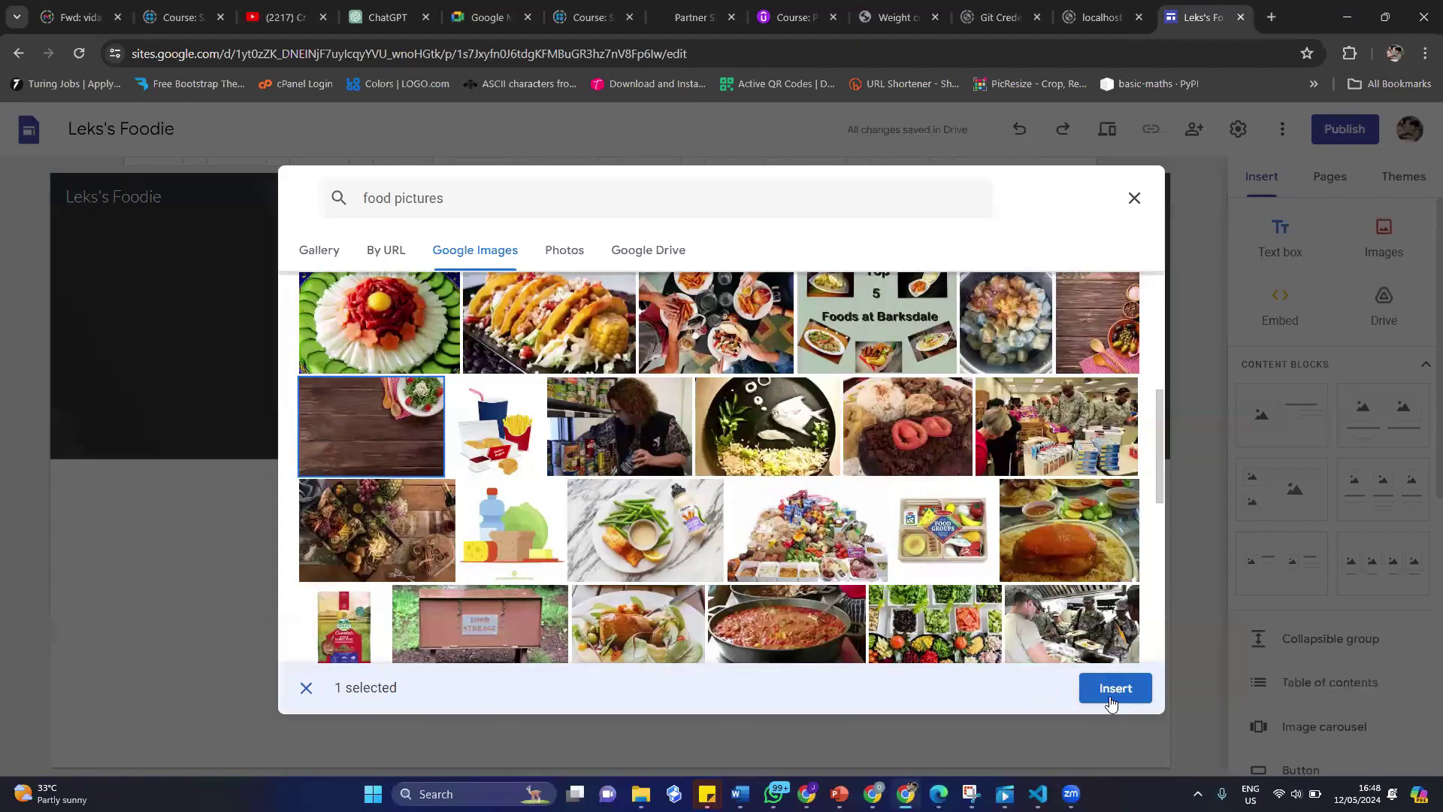
click(1111, 689)
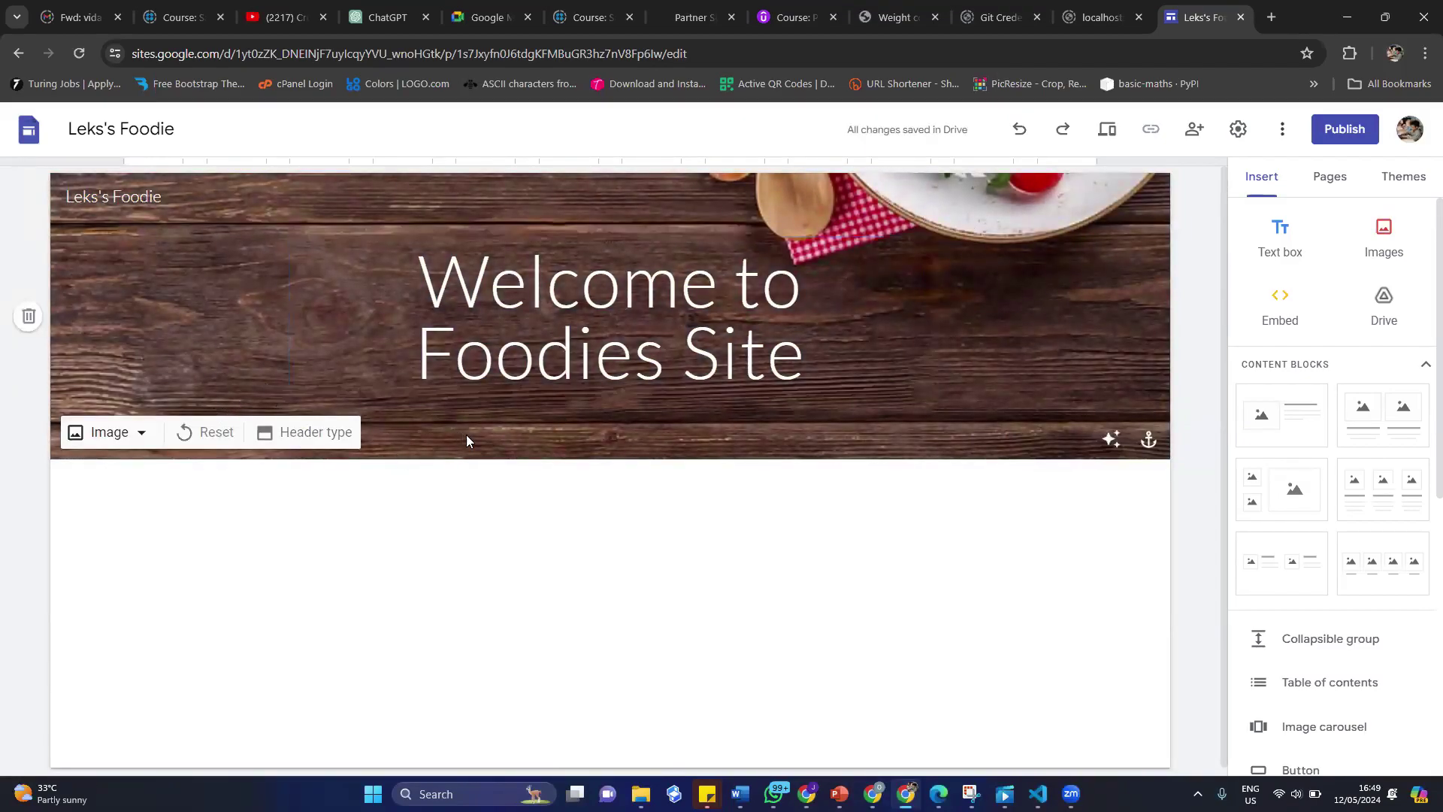
click(102, 199)
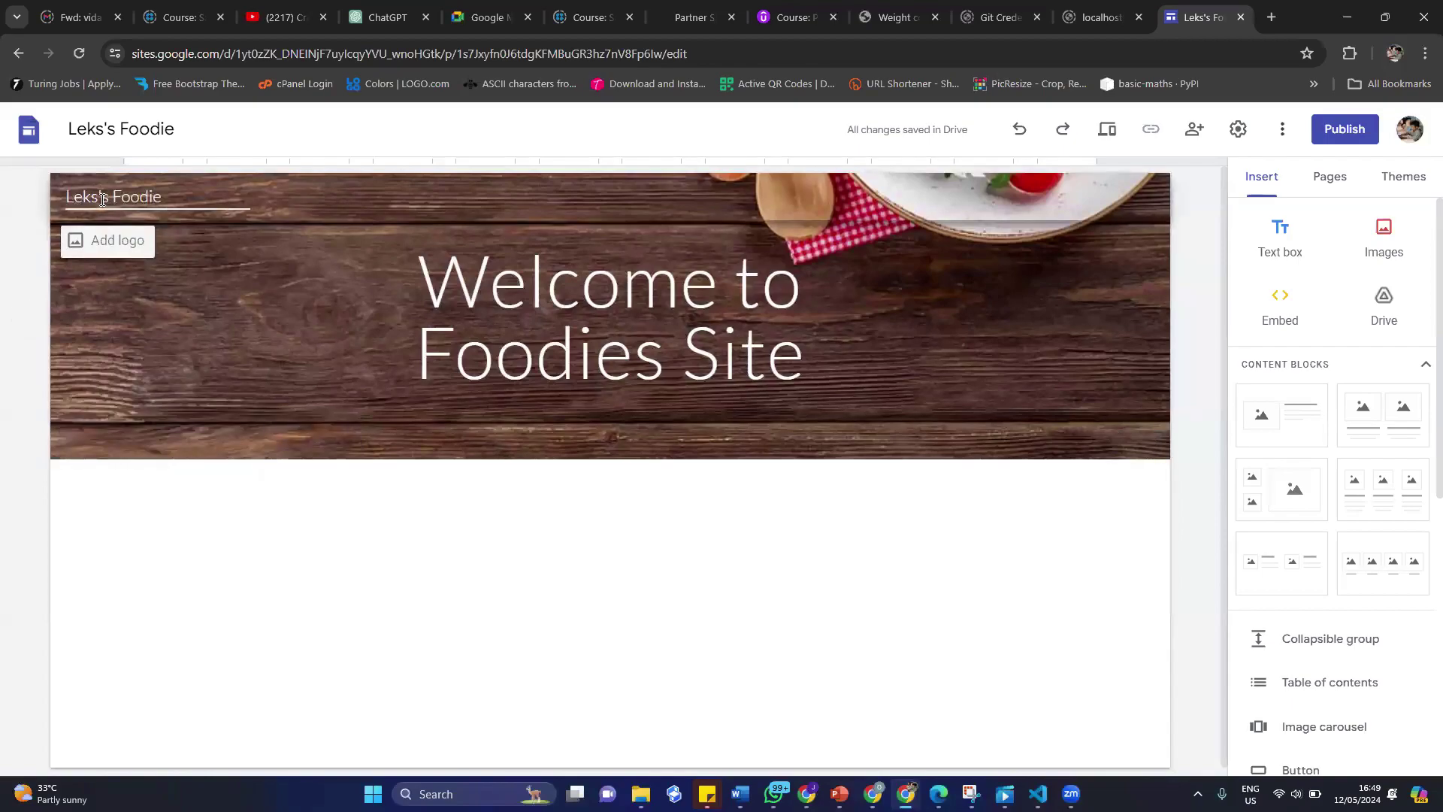
double_click(218, 232)
click(689, 471)
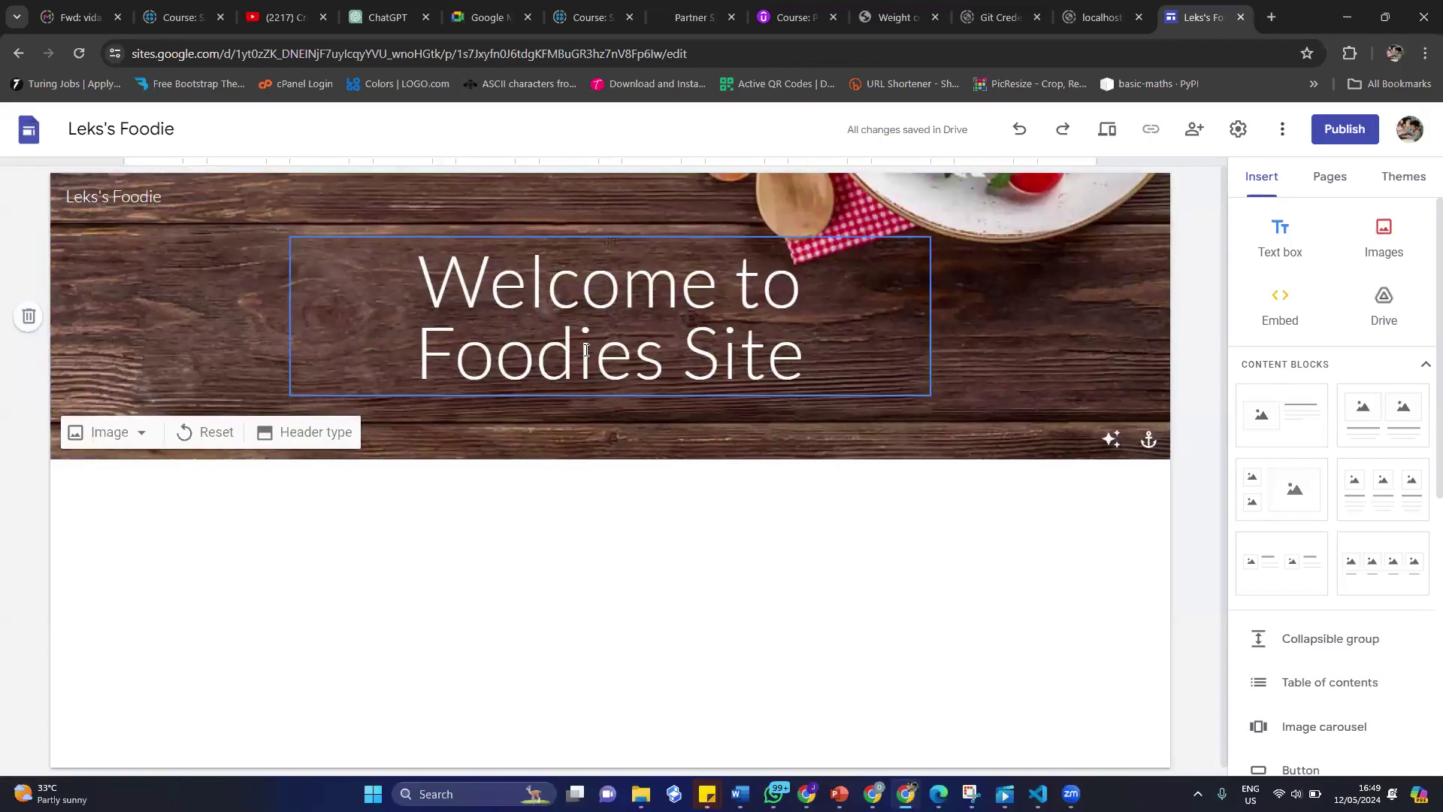
Change the page title to "Welcome to Leks' Foodies" by adding "Leks'" before "Foodies" and removing "Site".
click(420, 354)
text(Leks')
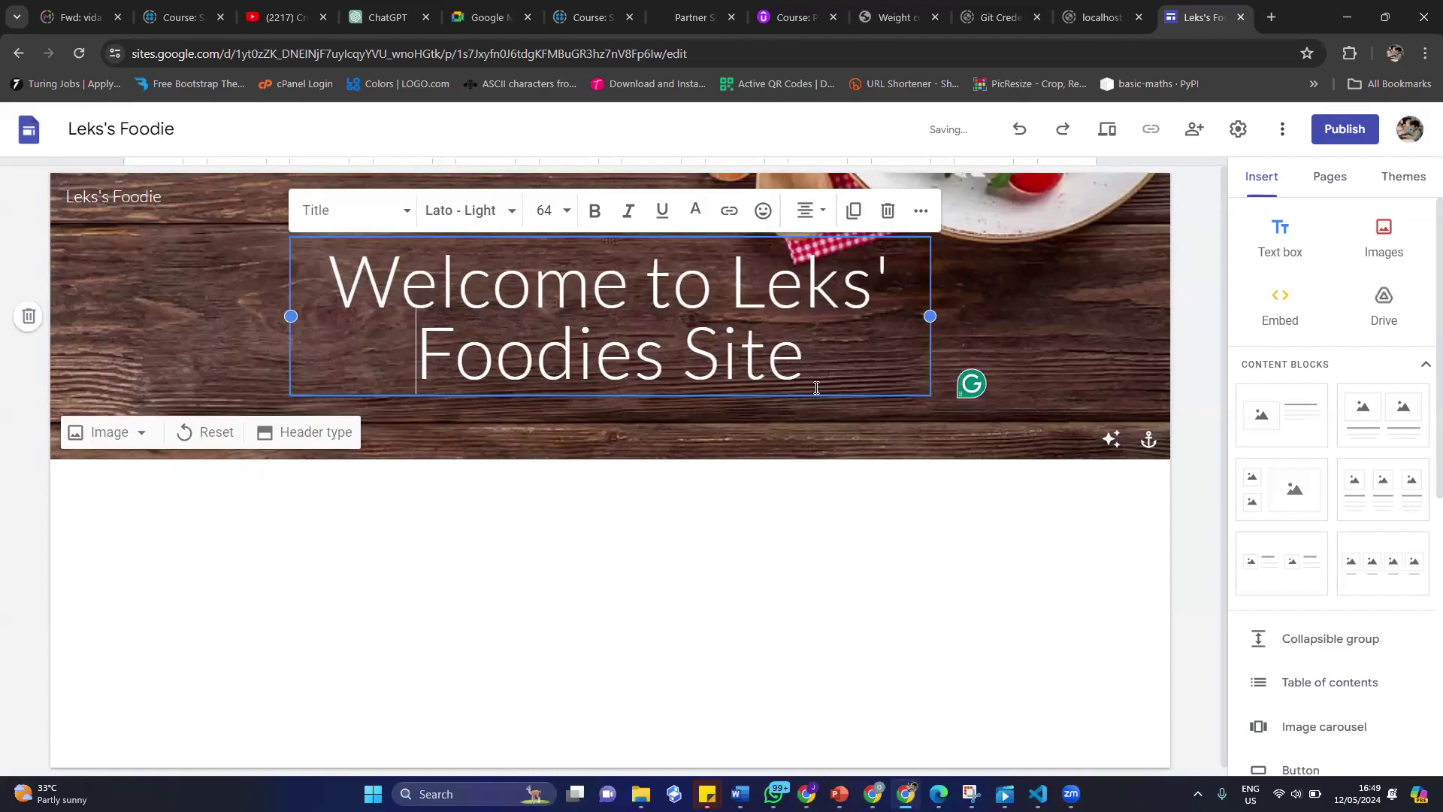
click(807, 367)
key(BackSpace)
key(BackSpace)
key(BackSpace)
key(BackSpace)
key(BackSpace)
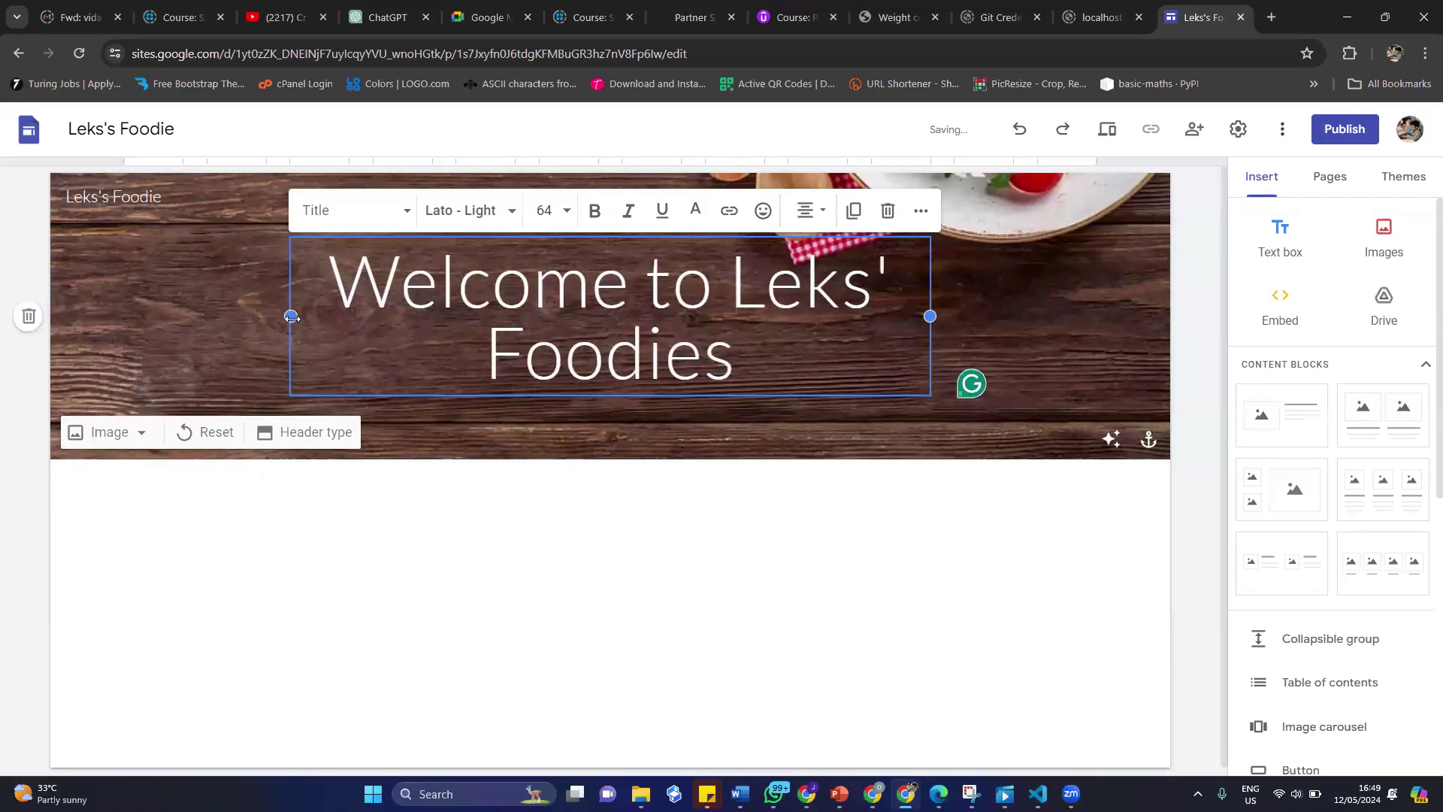
Widen the header title's text box on both sides so that "Welcome to Leks' Foodies" fits on one line.
drag(291, 317, 125, 317)
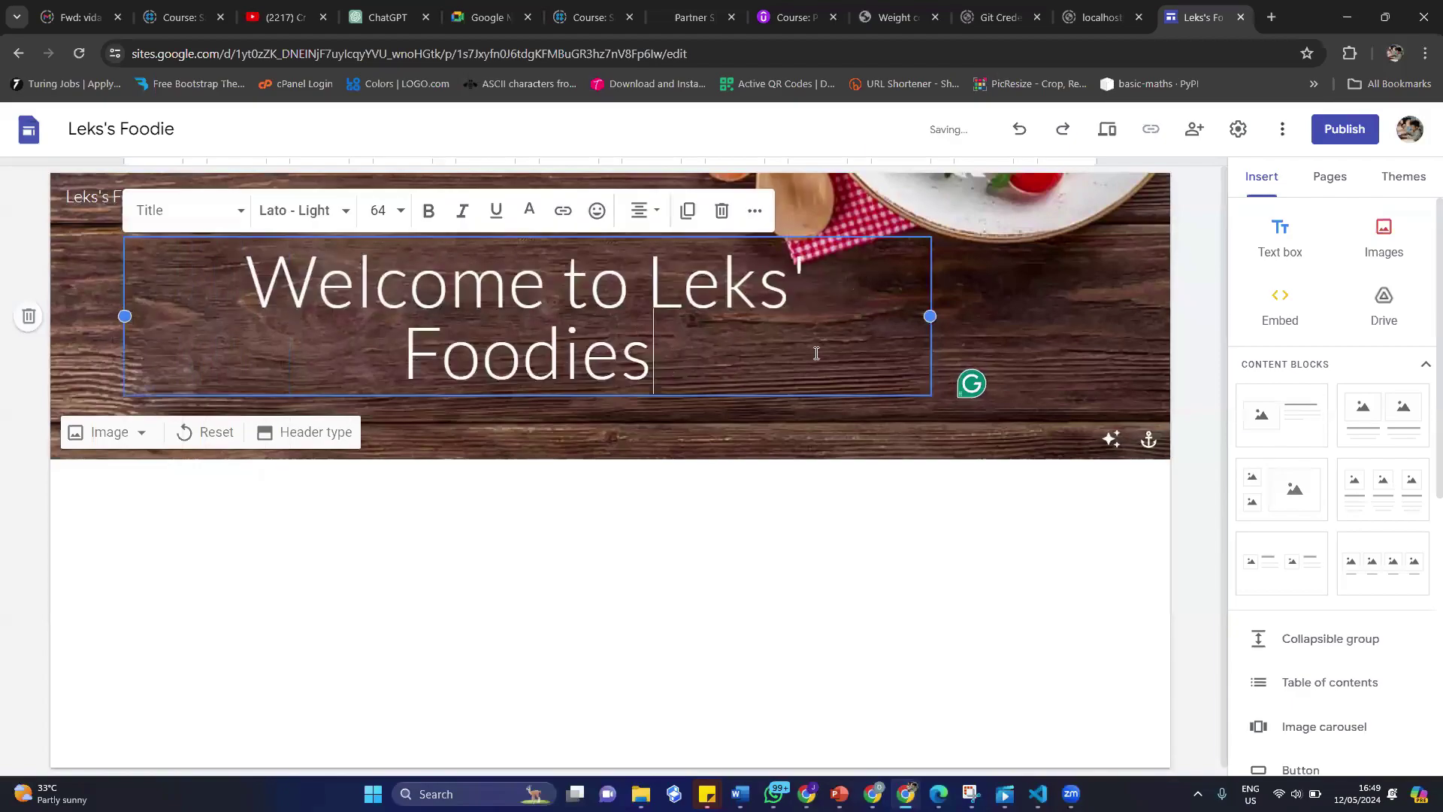
drag(930, 317, 1098, 317)
click(854, 587)
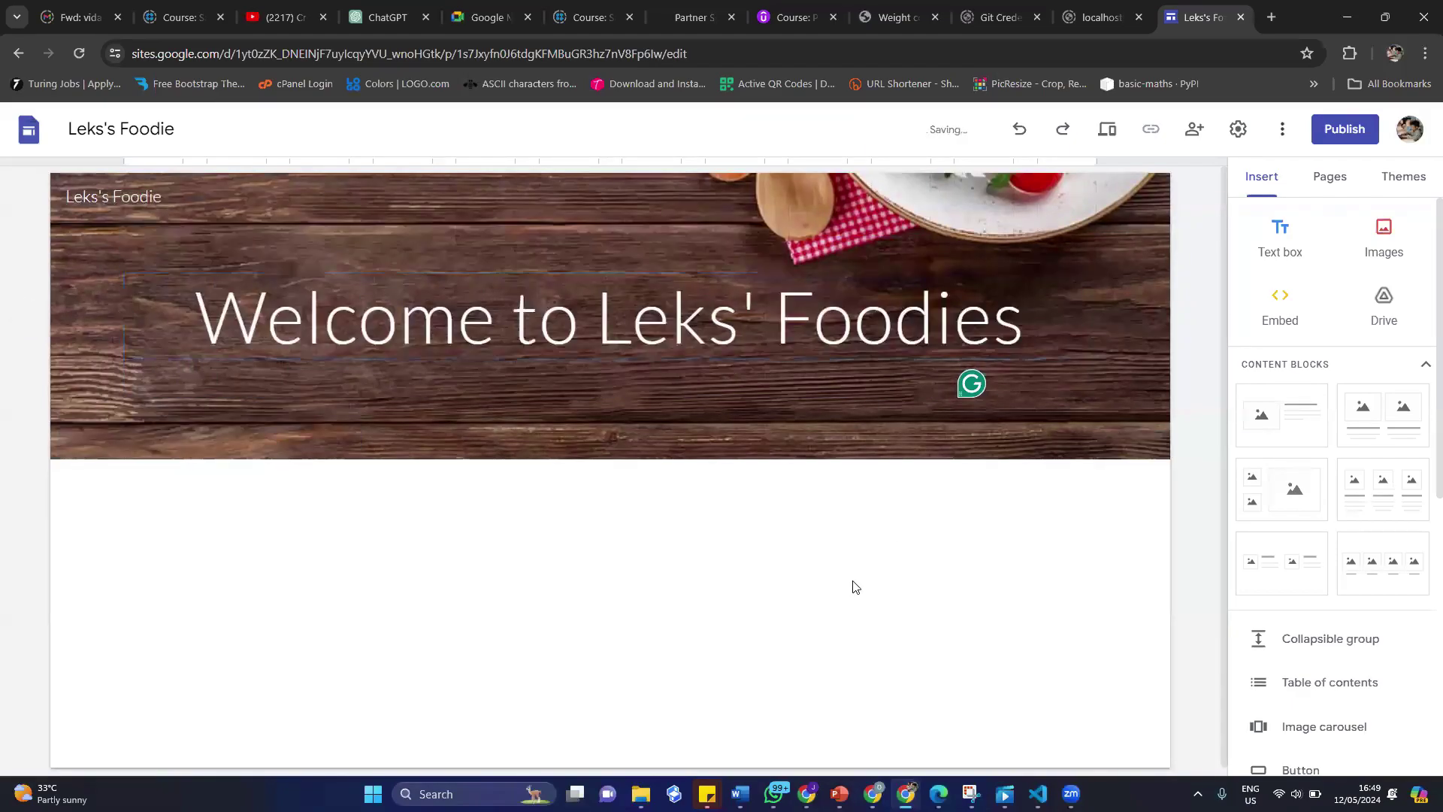
click(741, 356)
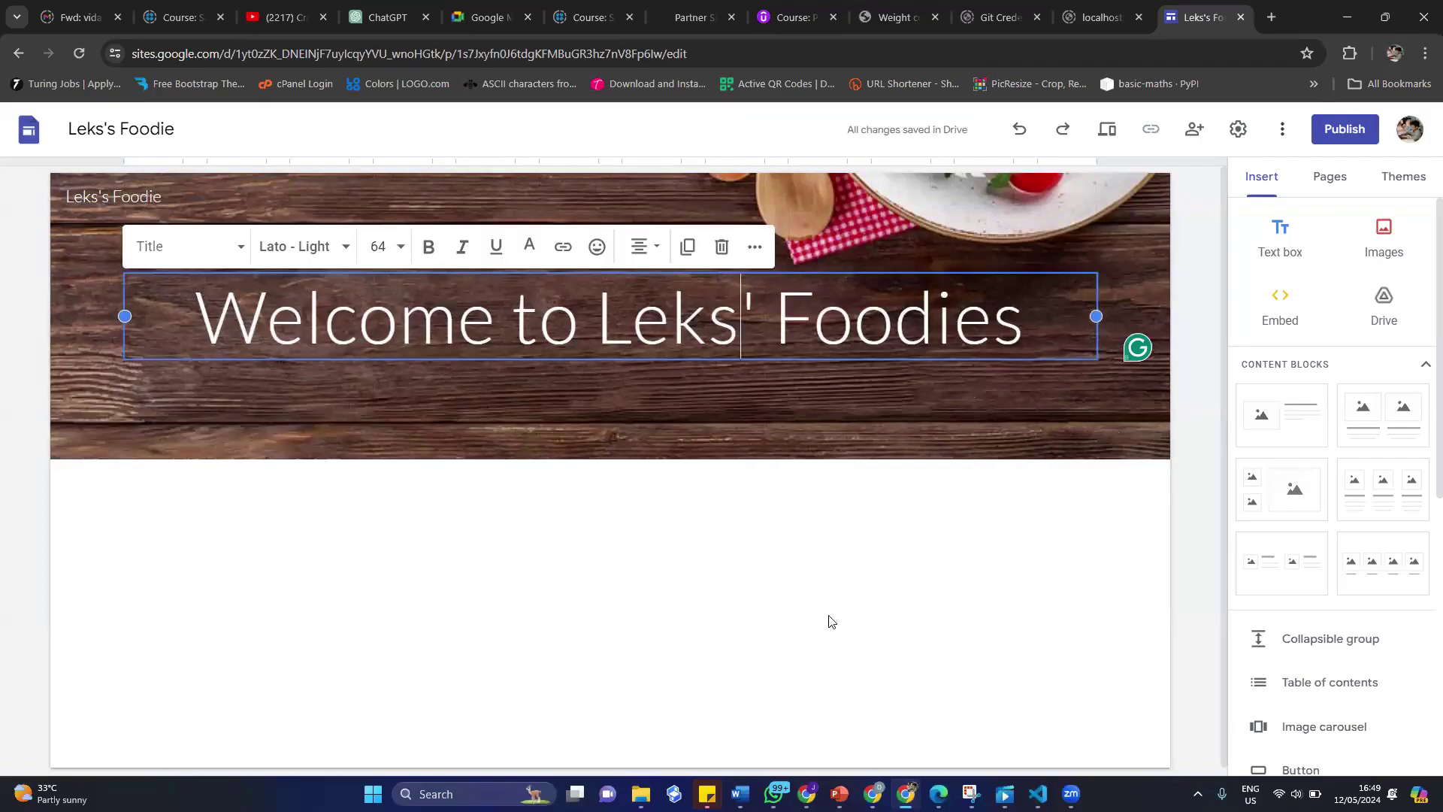
click(789, 517)
Make the whole header title bold and apply the Comic Sans MS font to it.
triple_click(293, 308)
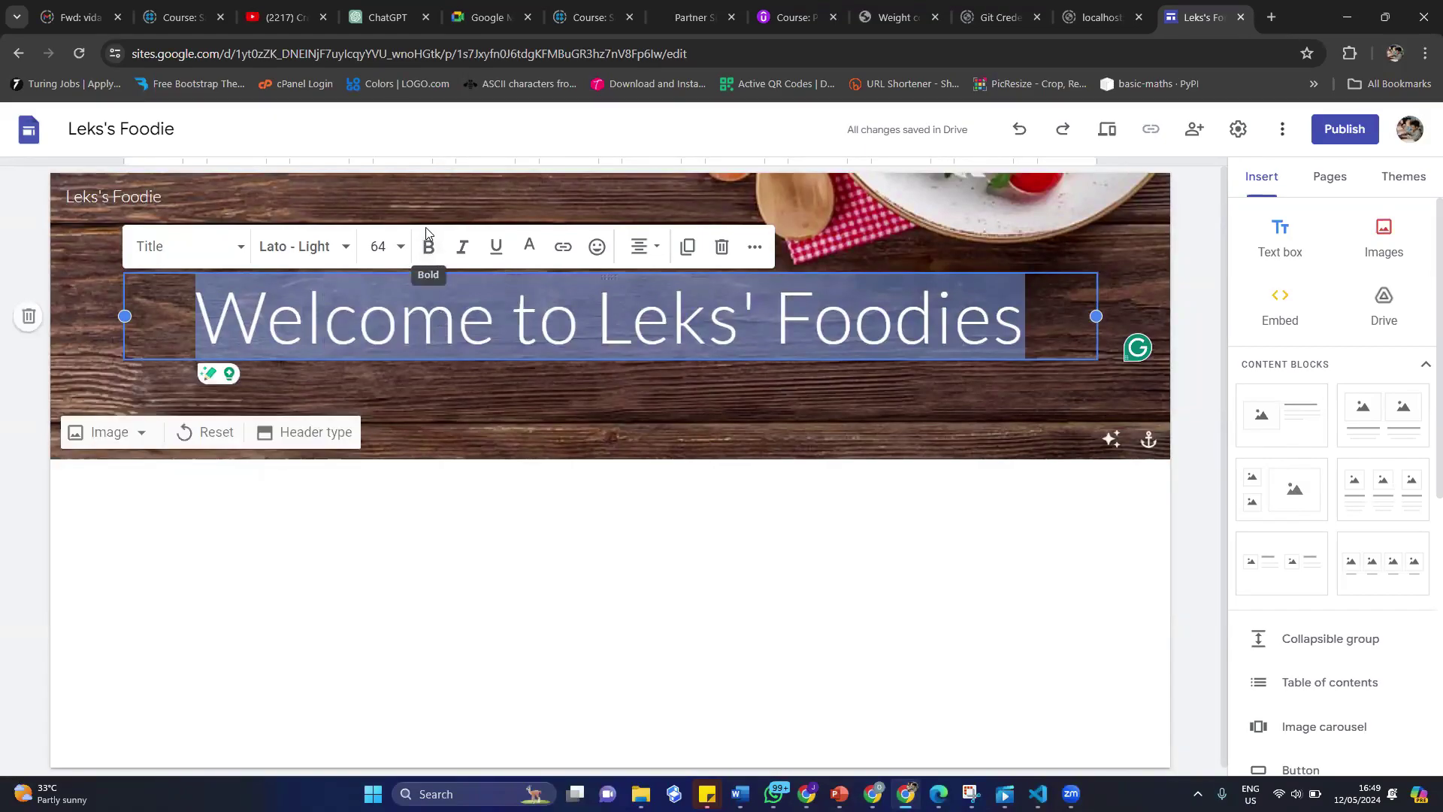
click(429, 247)
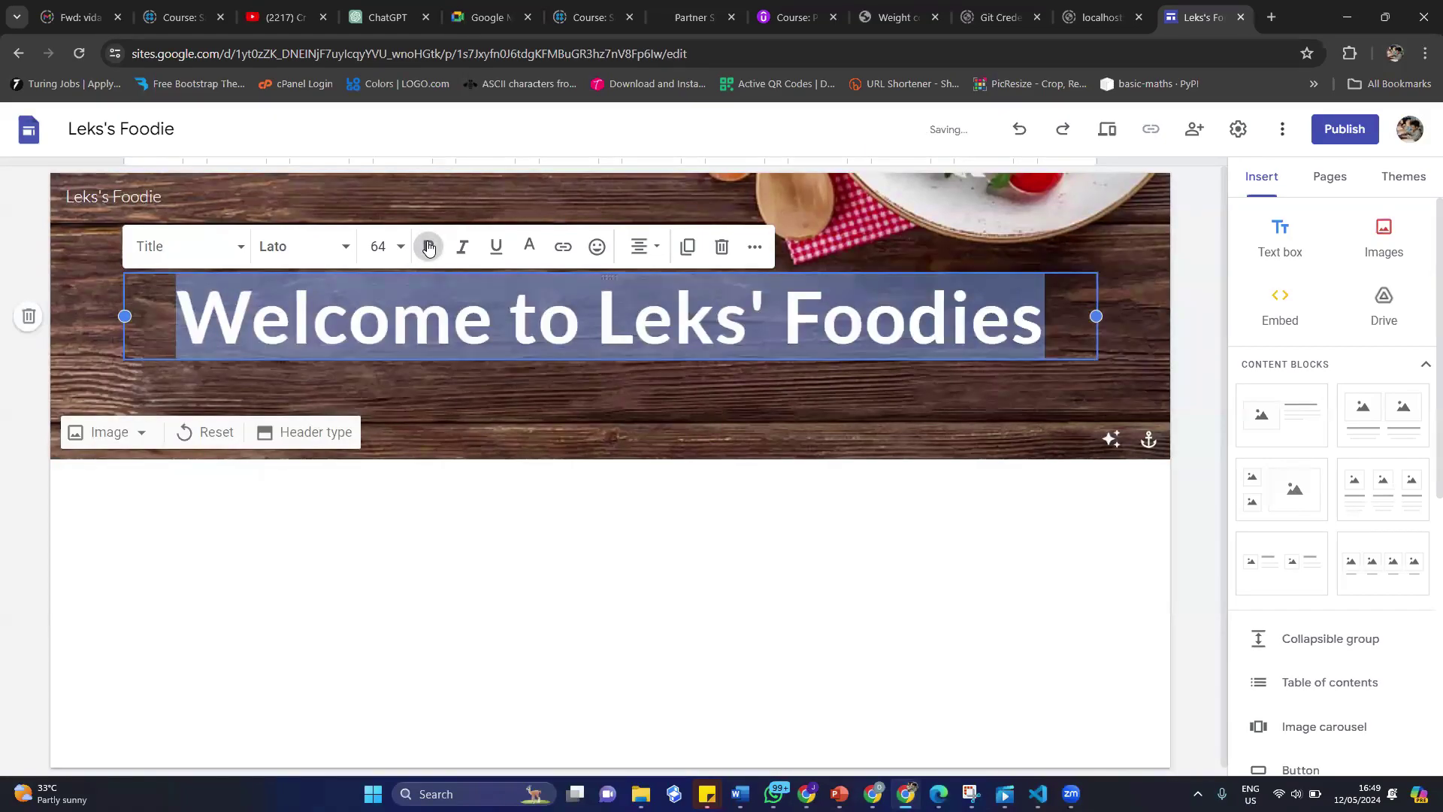
click(400, 248)
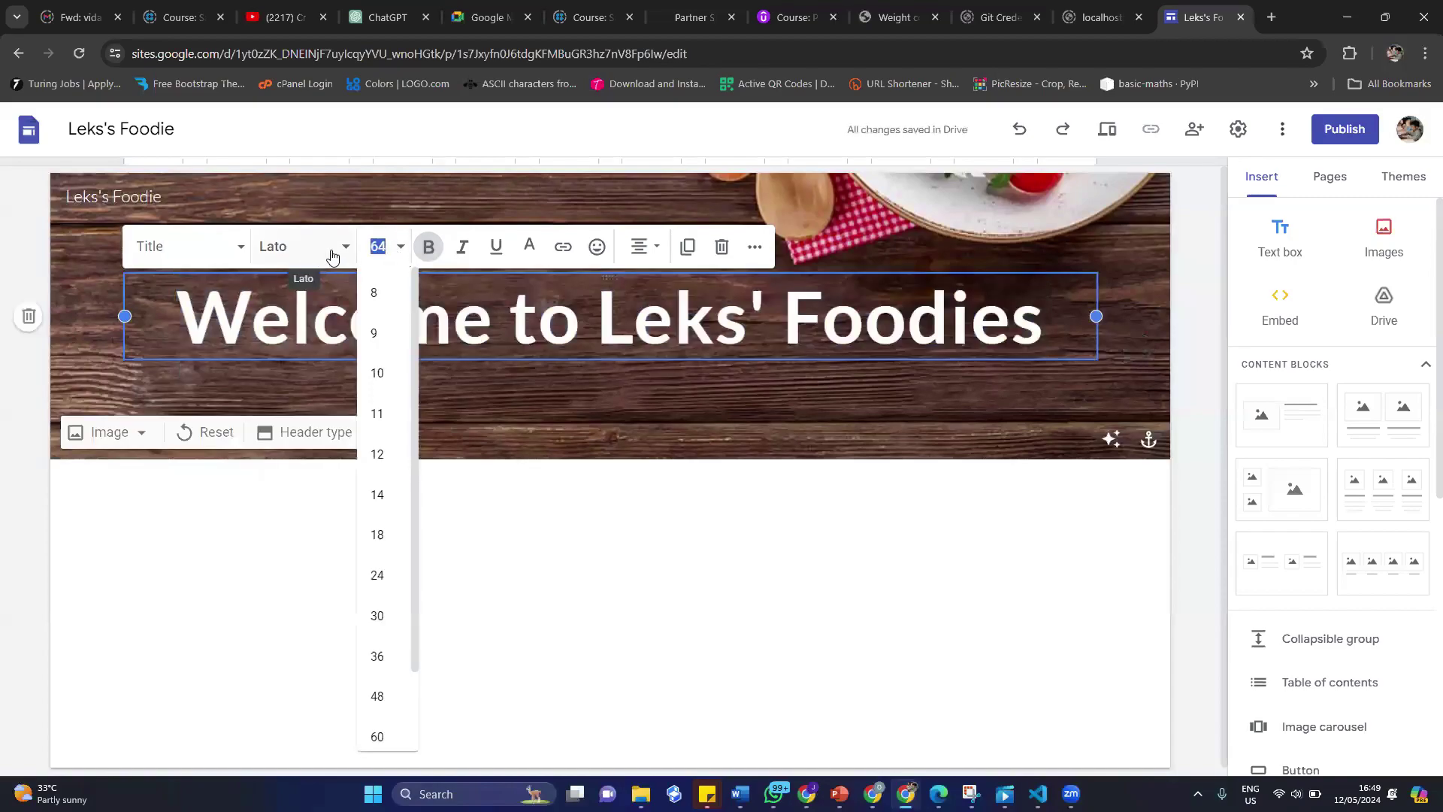
click(332, 257)
click(331, 256)
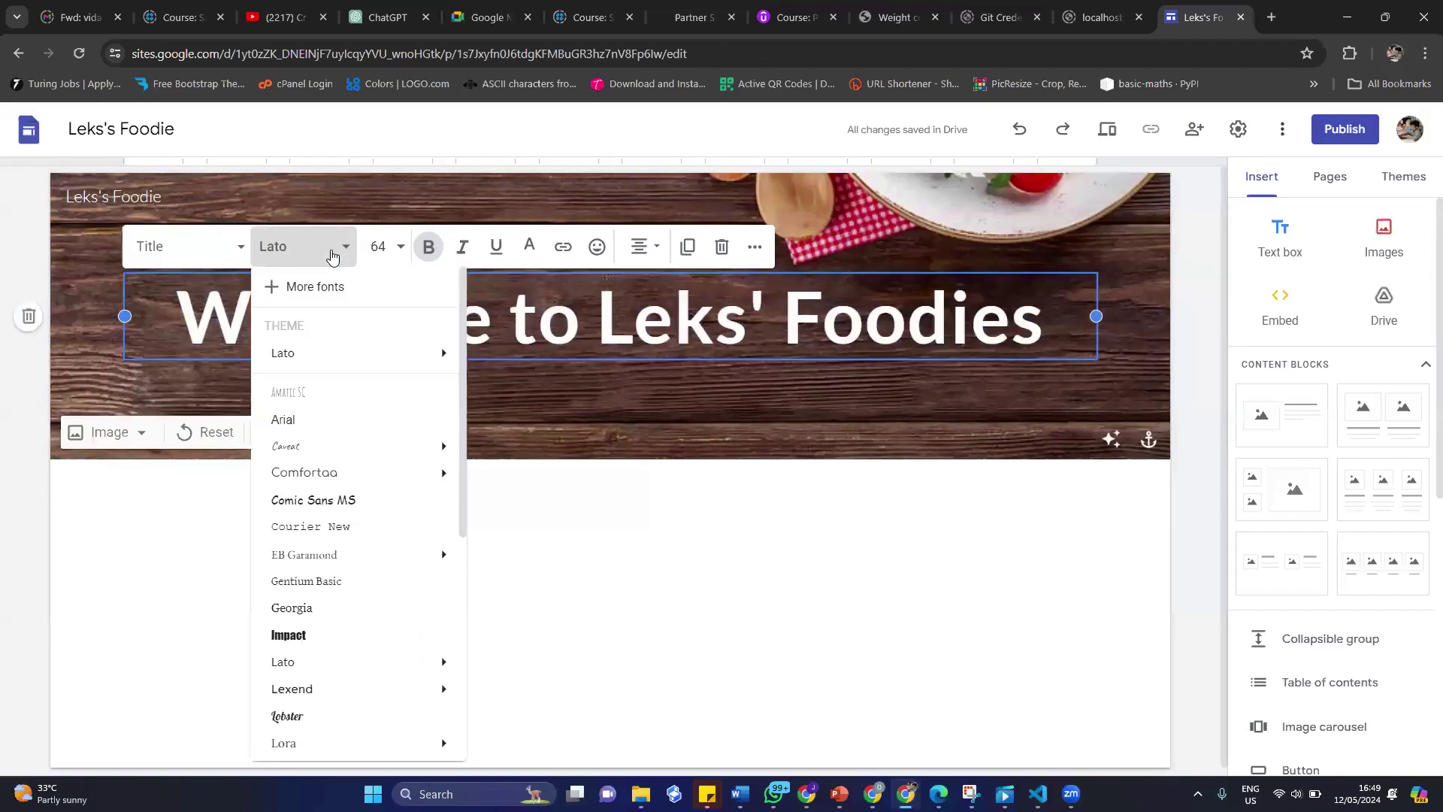
click(320, 501)
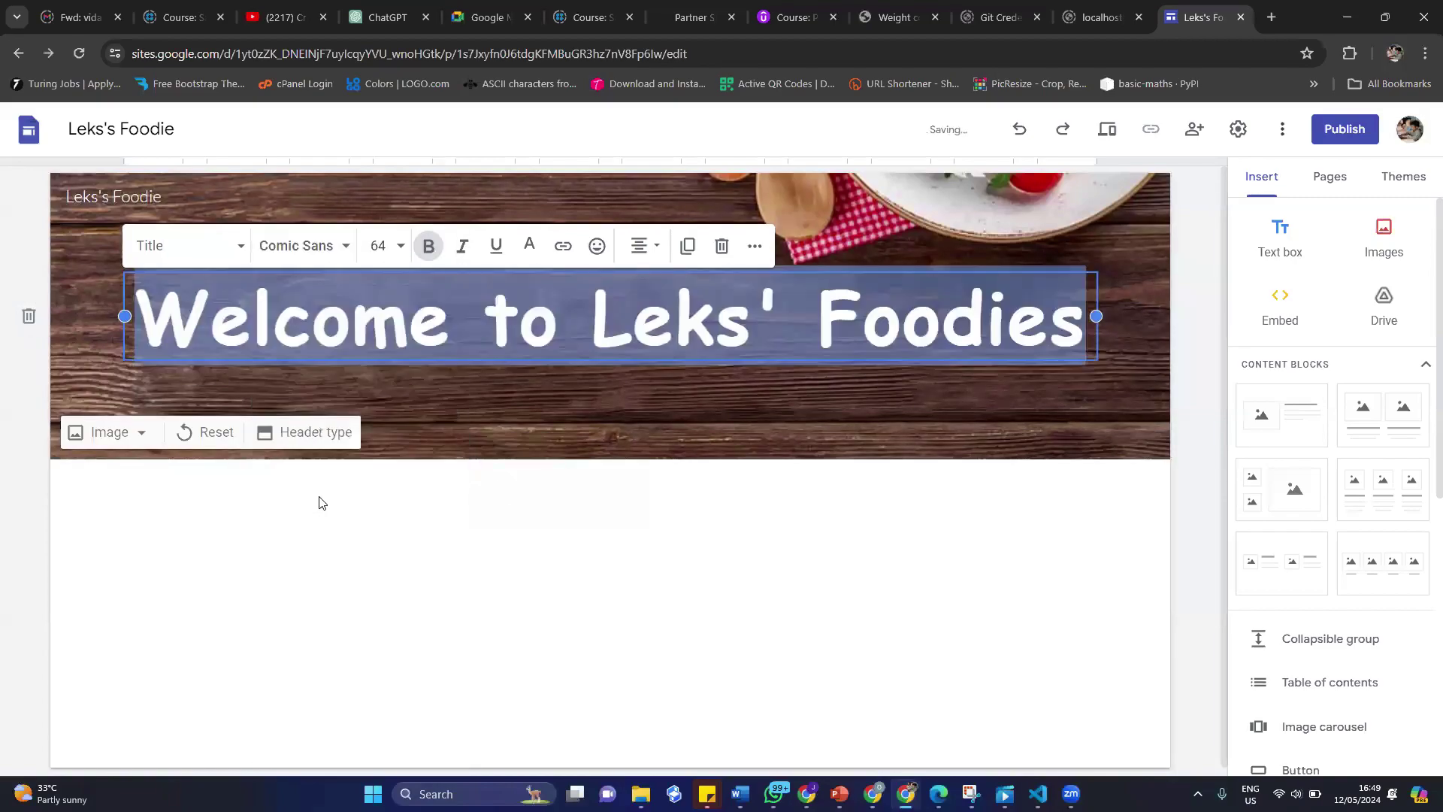
Change the header title's font to Georgia.
click(346, 254)
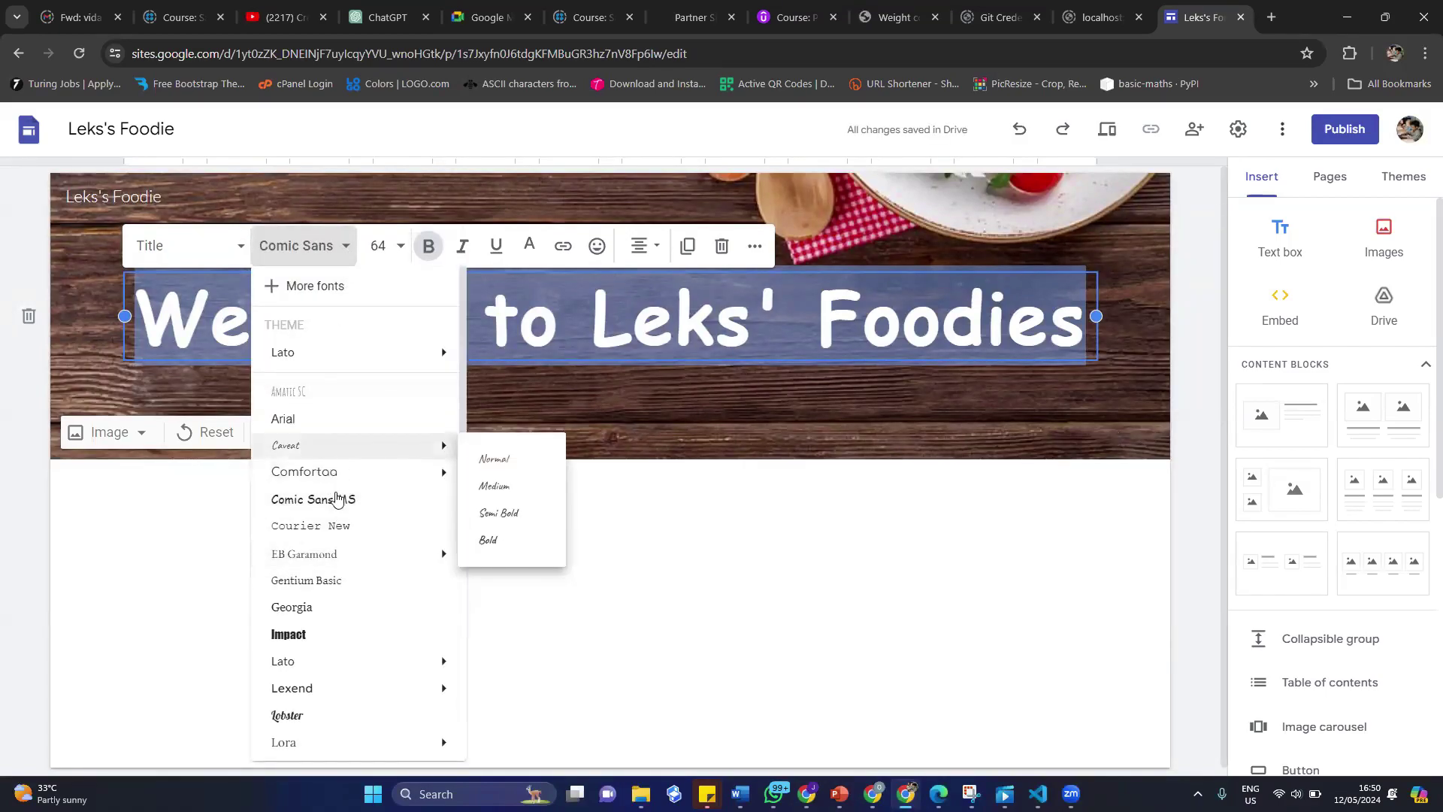
click(322, 608)
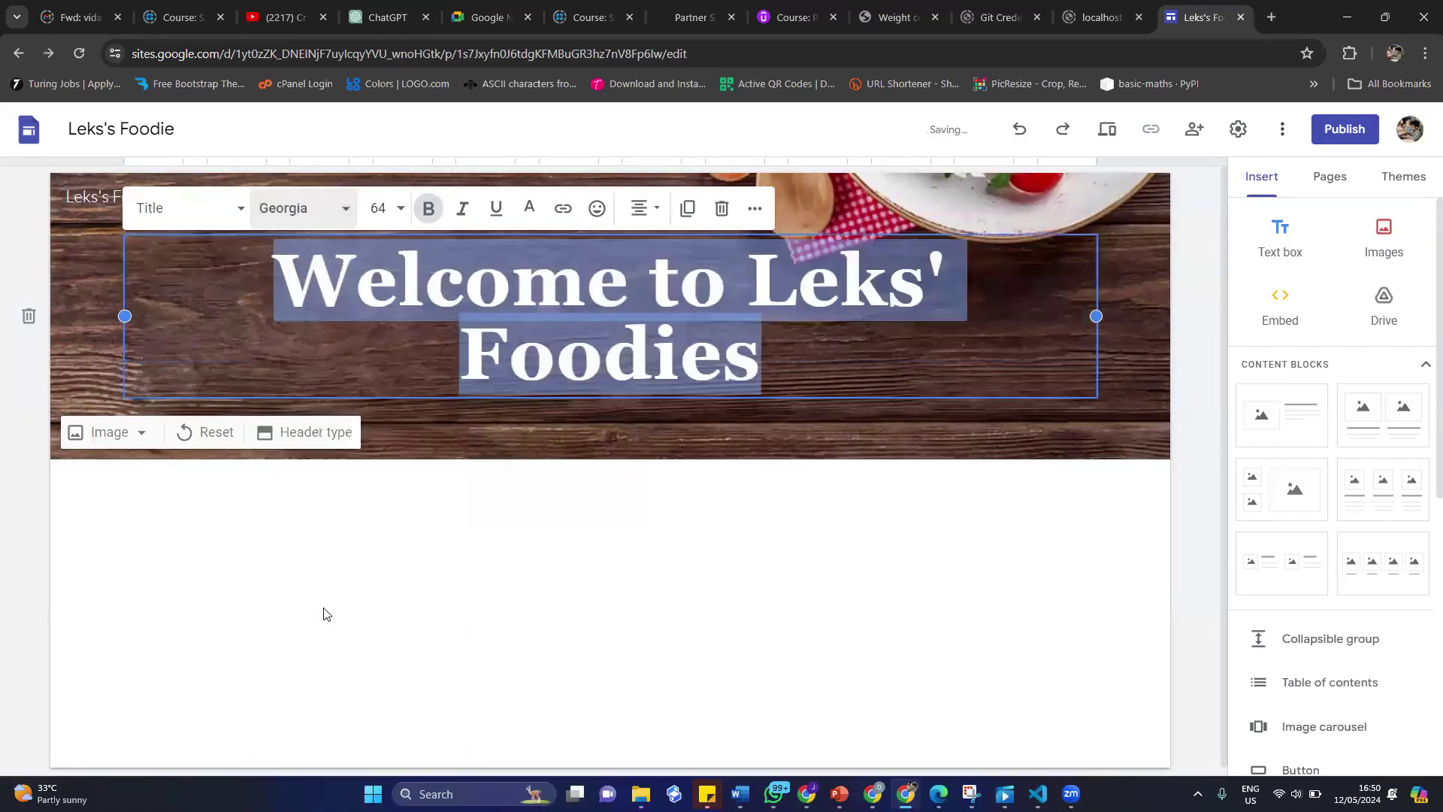
click(843, 466)
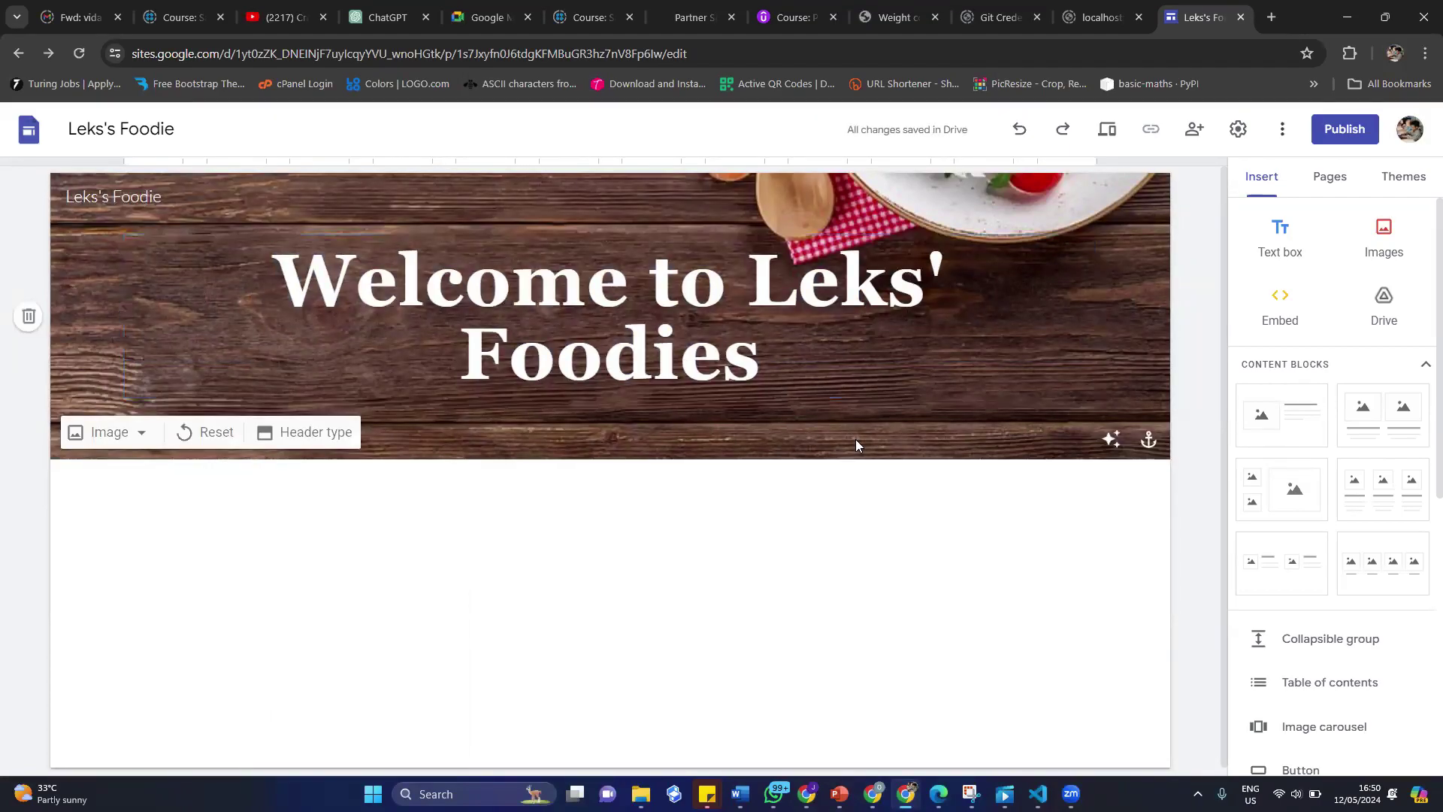
Add the content block with one image beside text below the header and title it "About Lek's Foodie".
scroll(852, 547, down, 1)
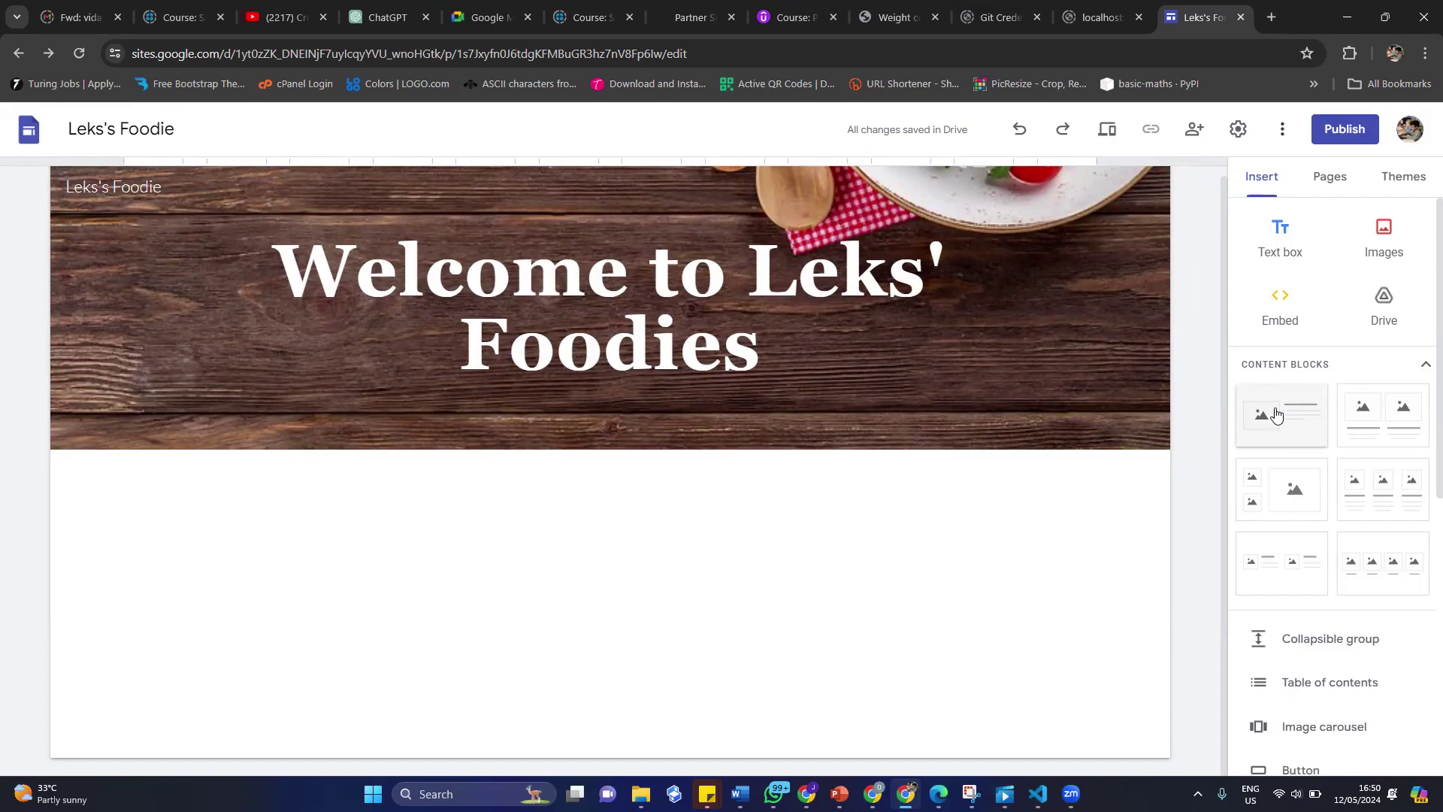
drag(1276, 414, 380, 574)
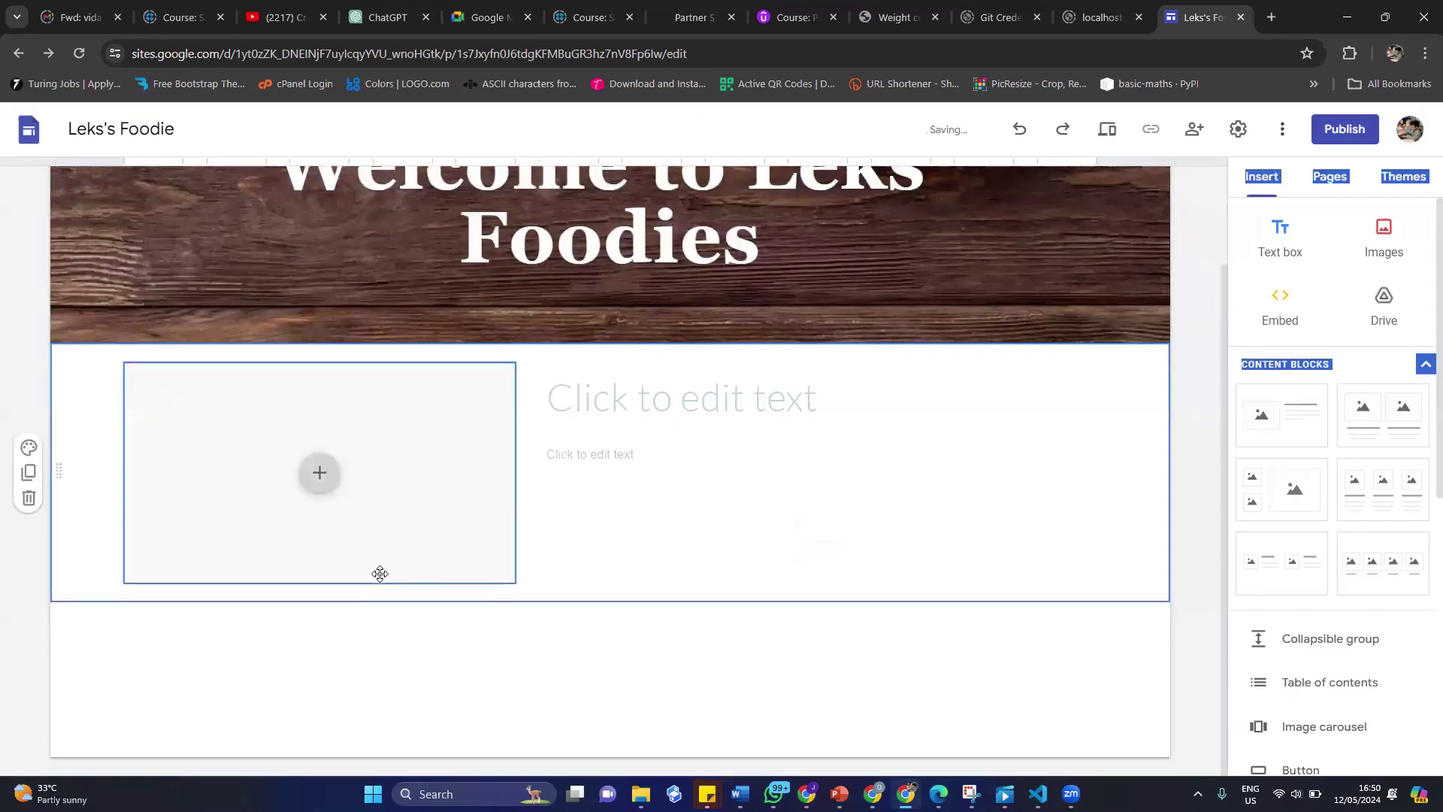
click(651, 403)
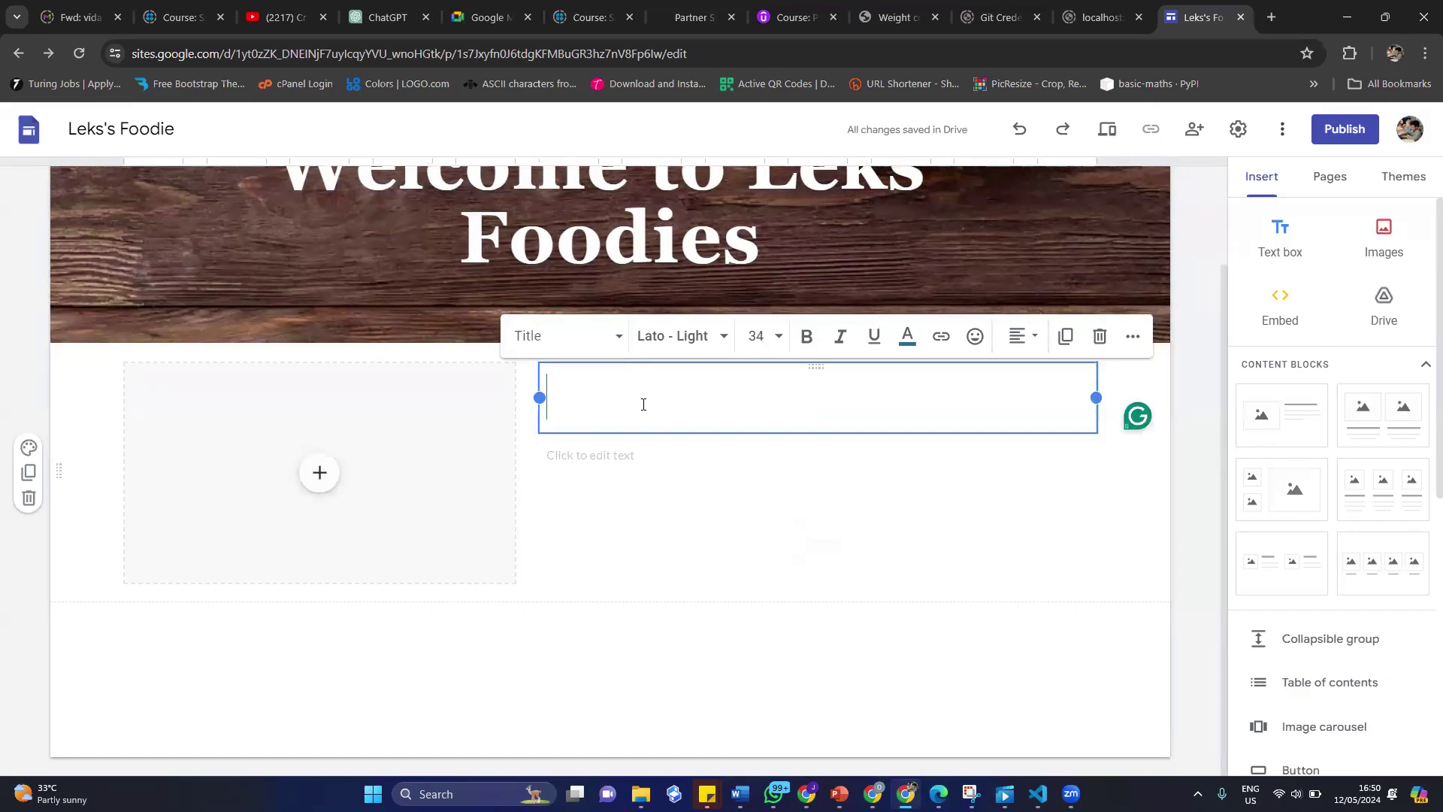
text(Abou)
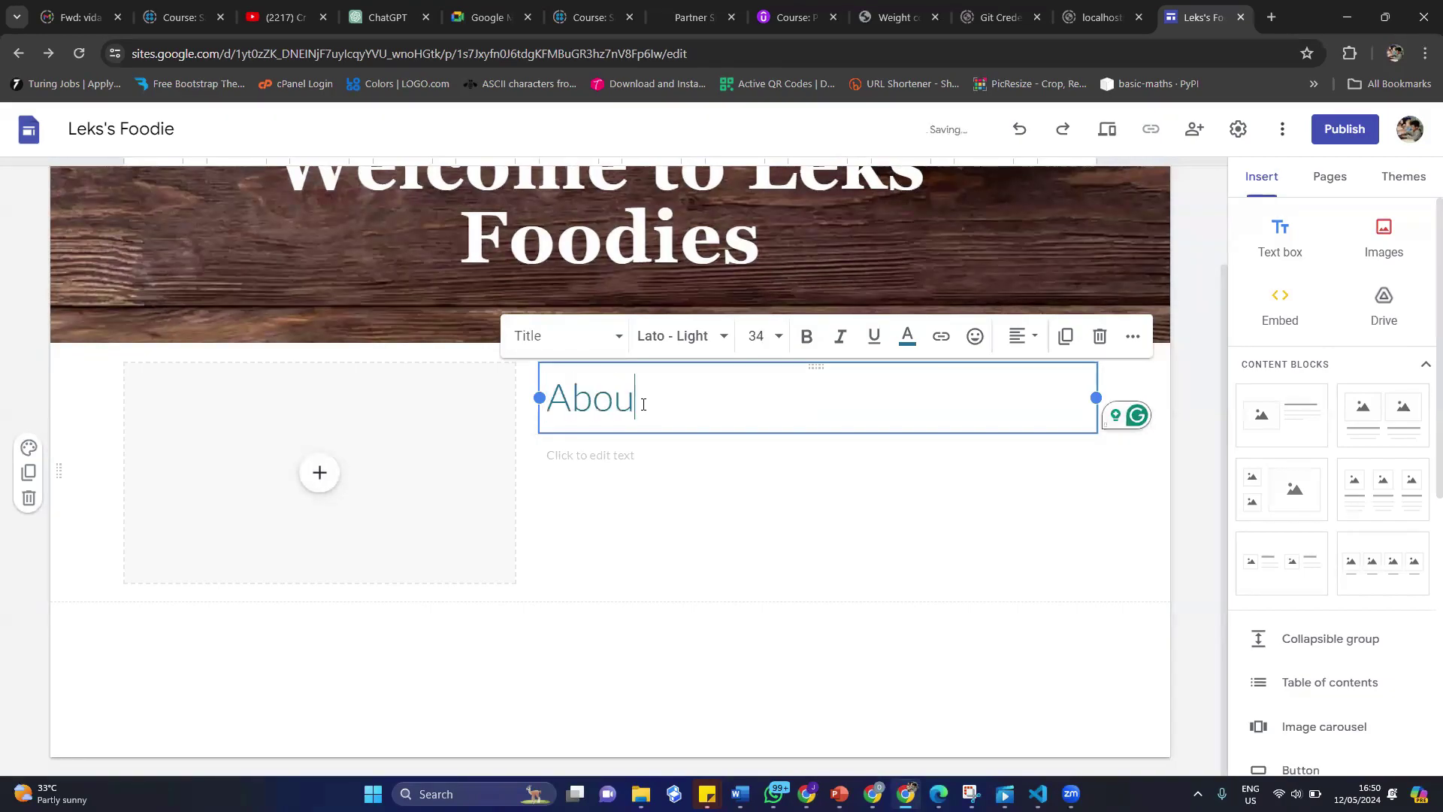
text(t Lek's Foodie)
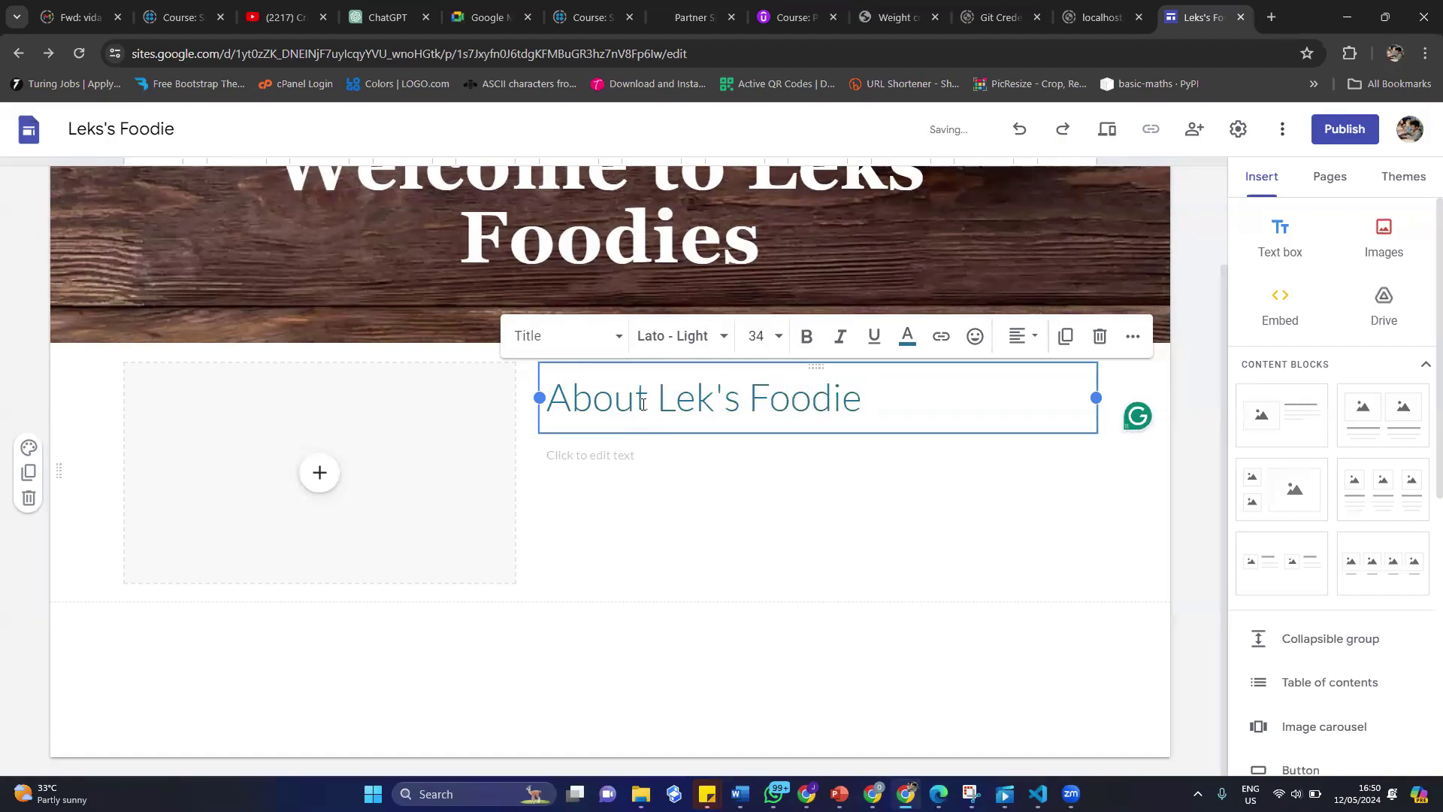
Enter "I love to cook so well and i decided to have a food site." as the text under the About heading.
click(605, 451)
text(I)
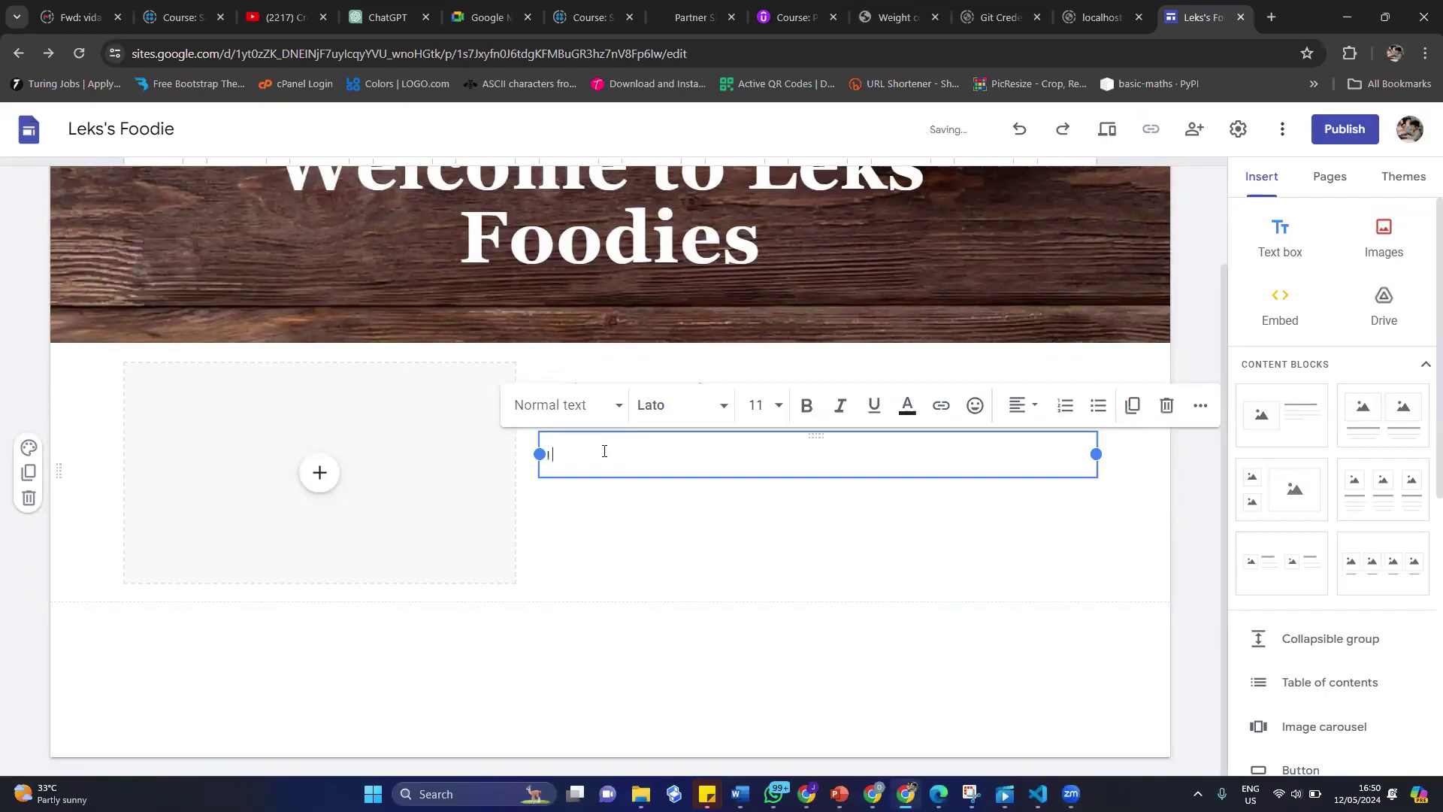
text( love to cook so well and i decided to hav)
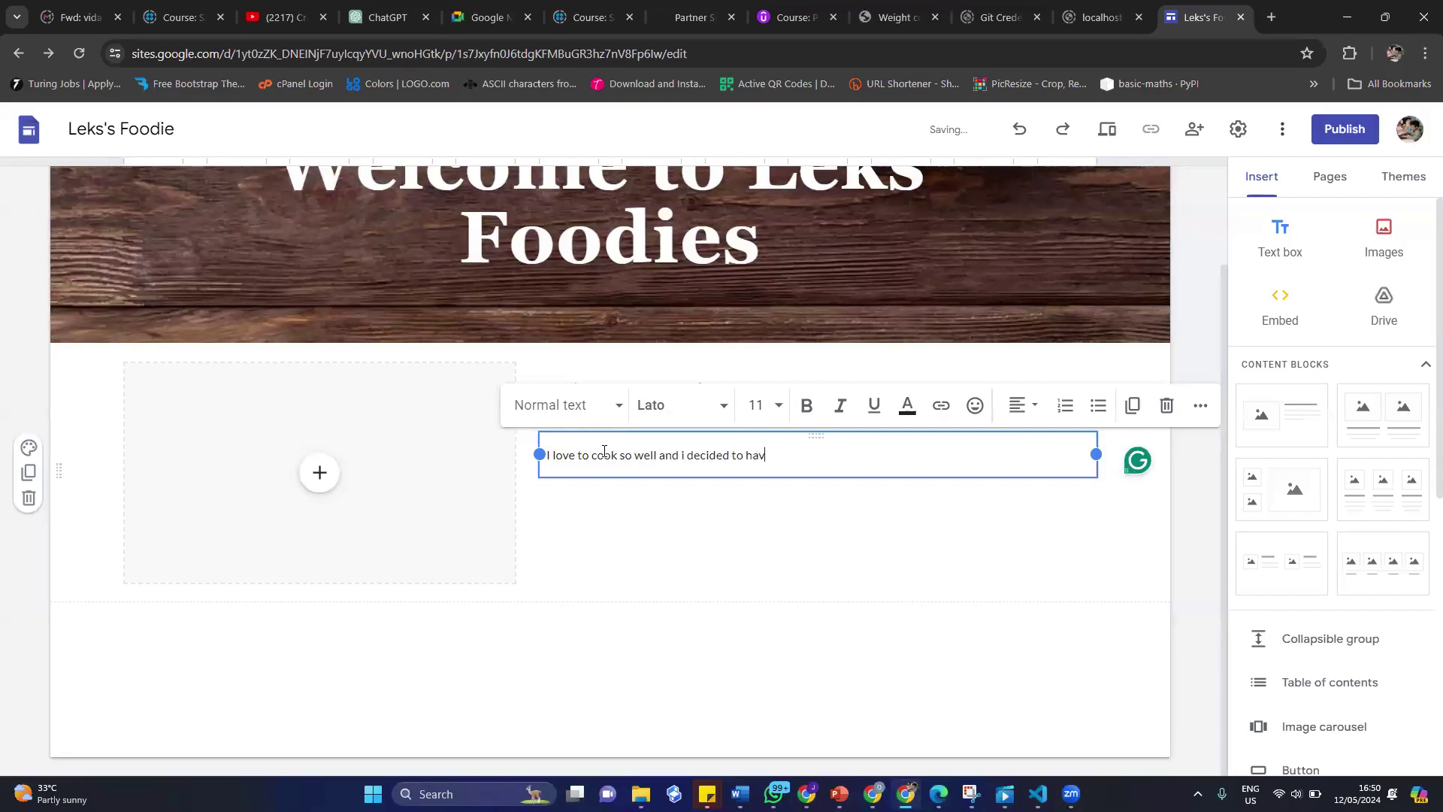
text(e a cooking)
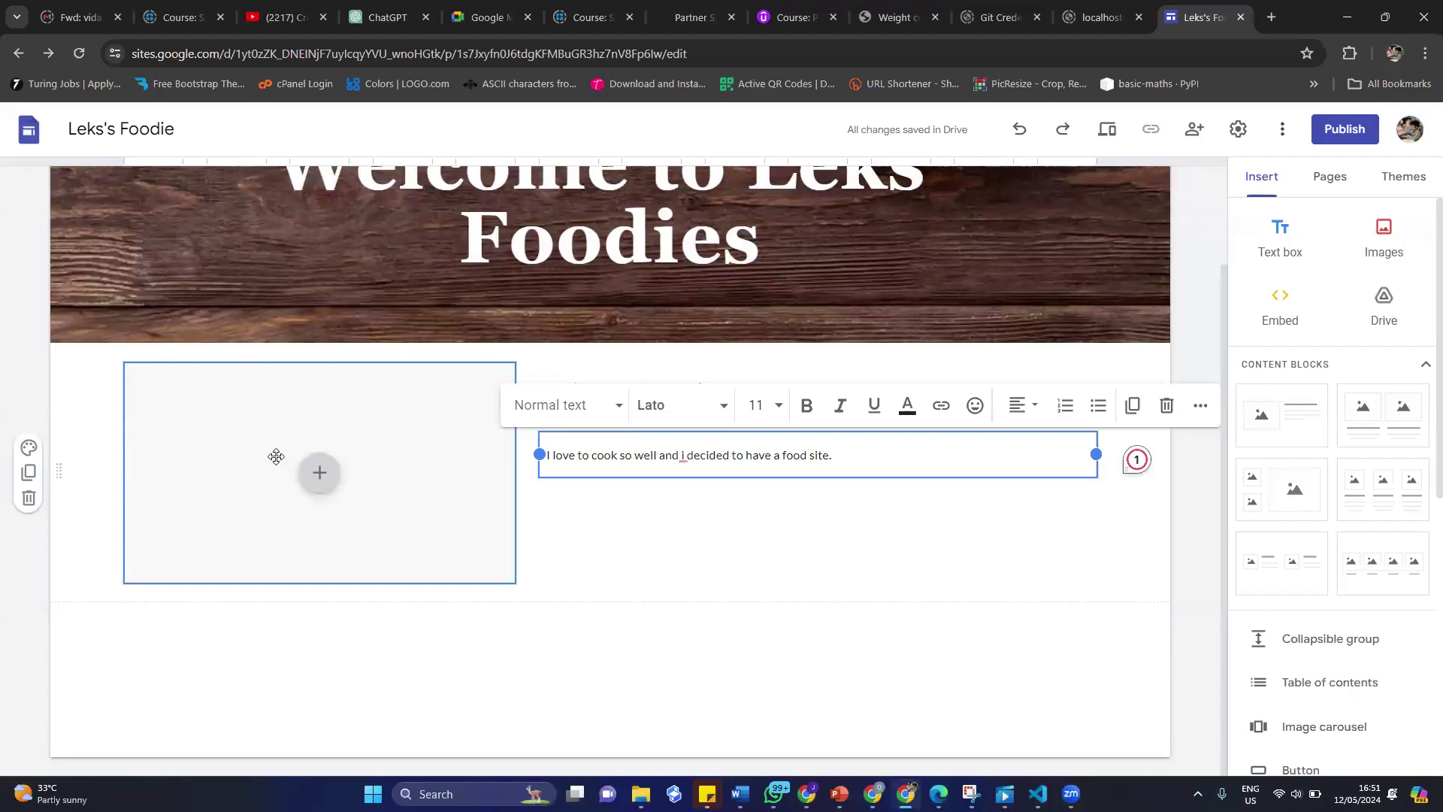
Choose to fill the About section's media placeholder with a YouTube video and search for "Foodies".
click(316, 473)
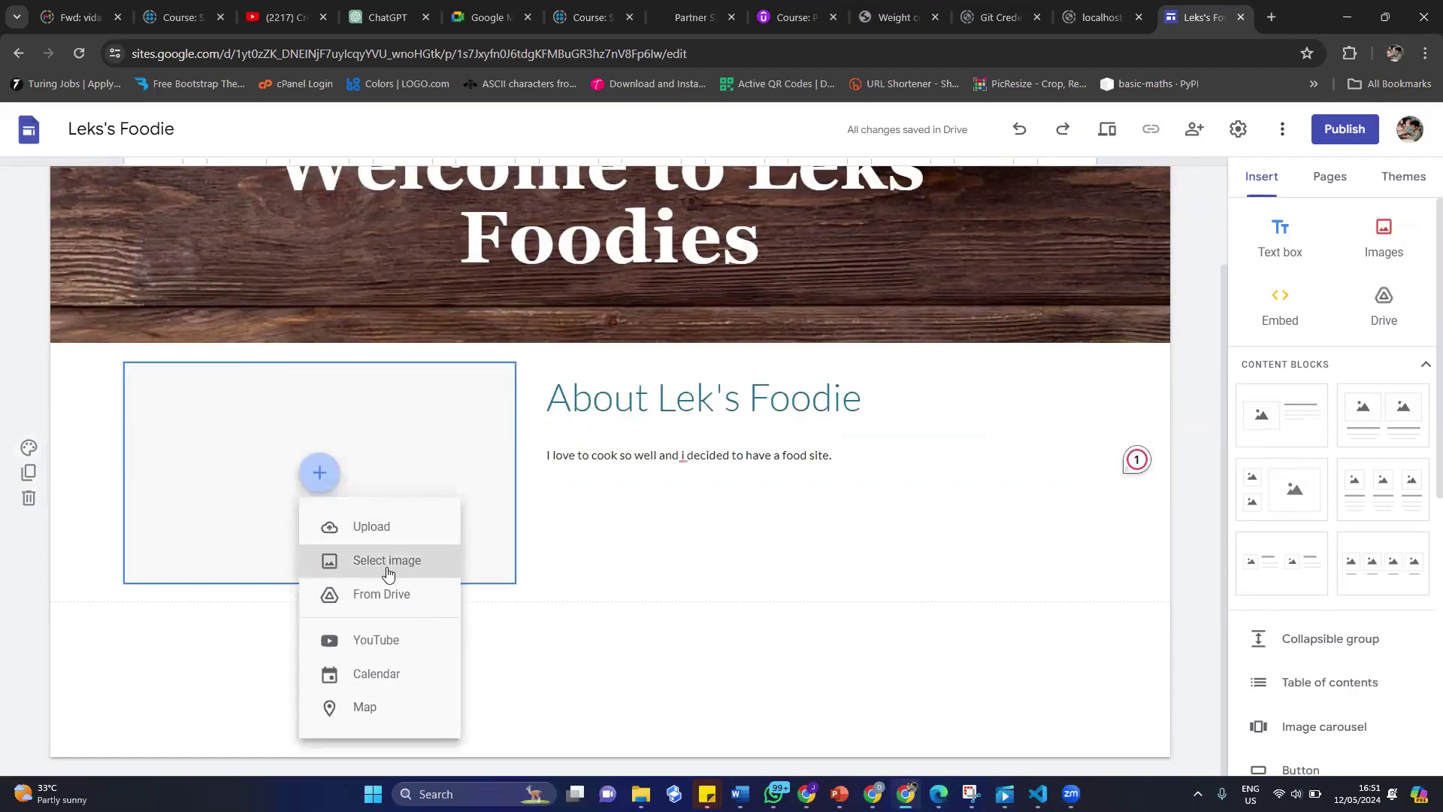
click(384, 647)
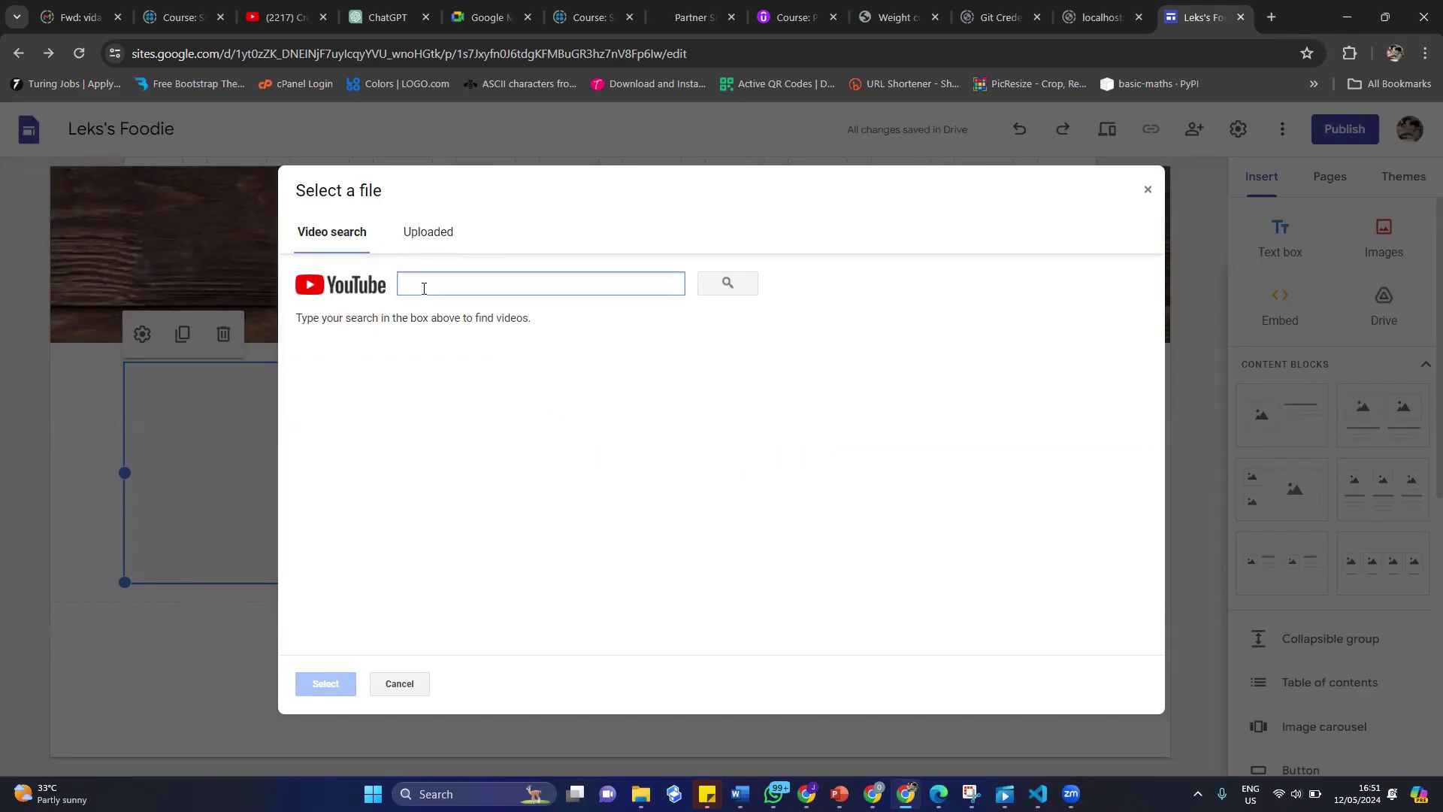
text(Foodies)
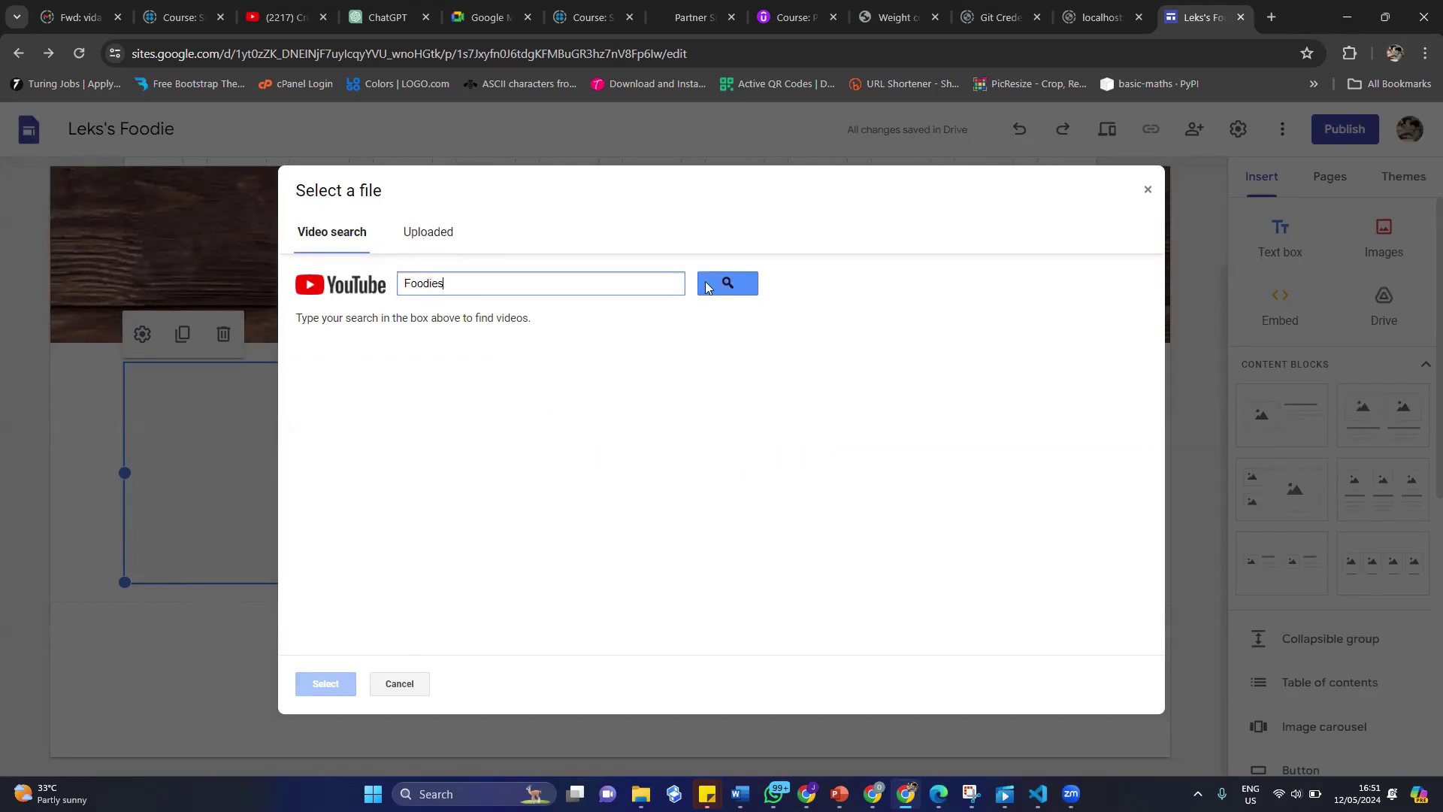
click(708, 287)
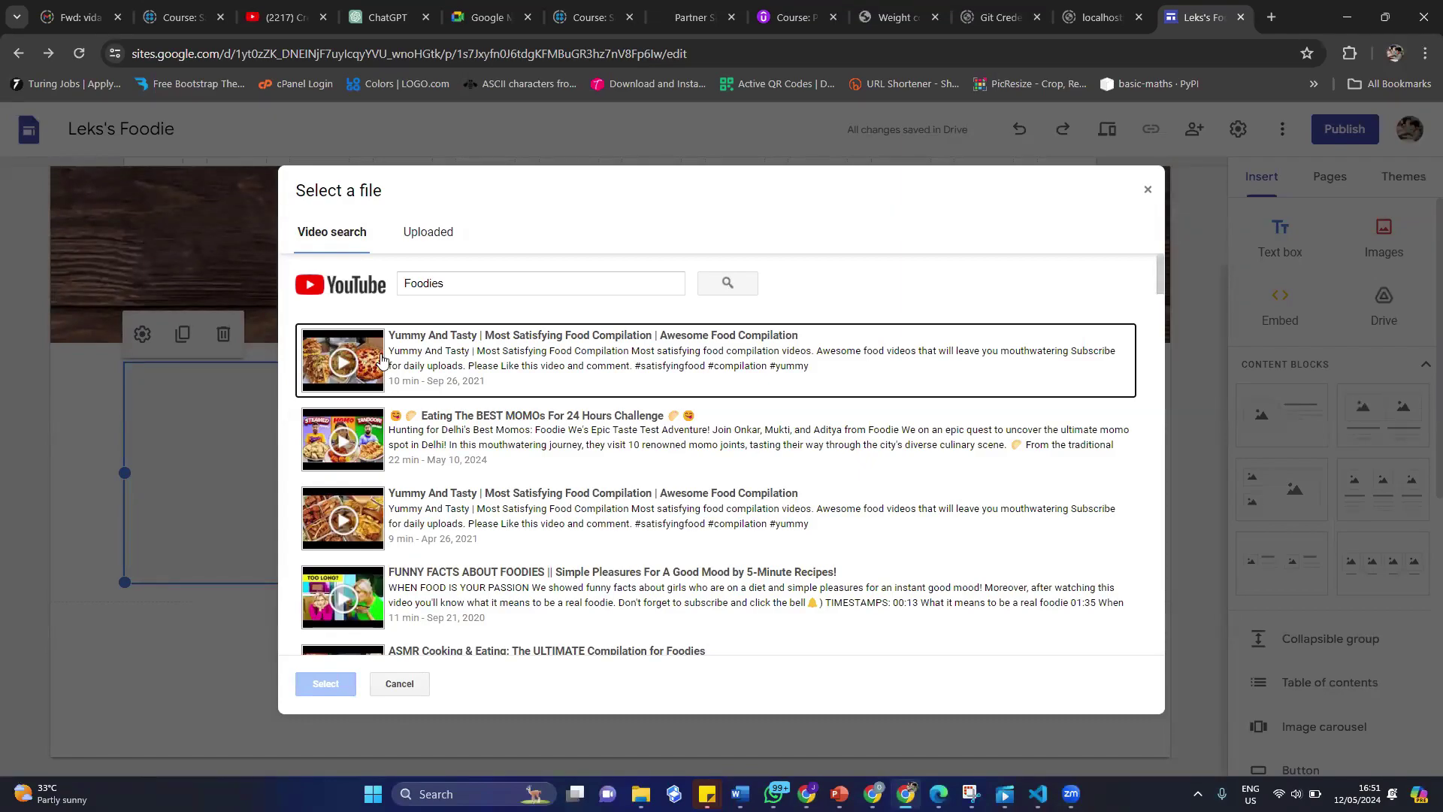
Replace the video search term with "codewithleke" and run the YouTube search again.
click(459, 284)
key(BackSpace)
key(BackSpace)
key(BackSpace)
key(BackSpace)
key(BackSpace)
key(BackSpace)
key(BackSpace)
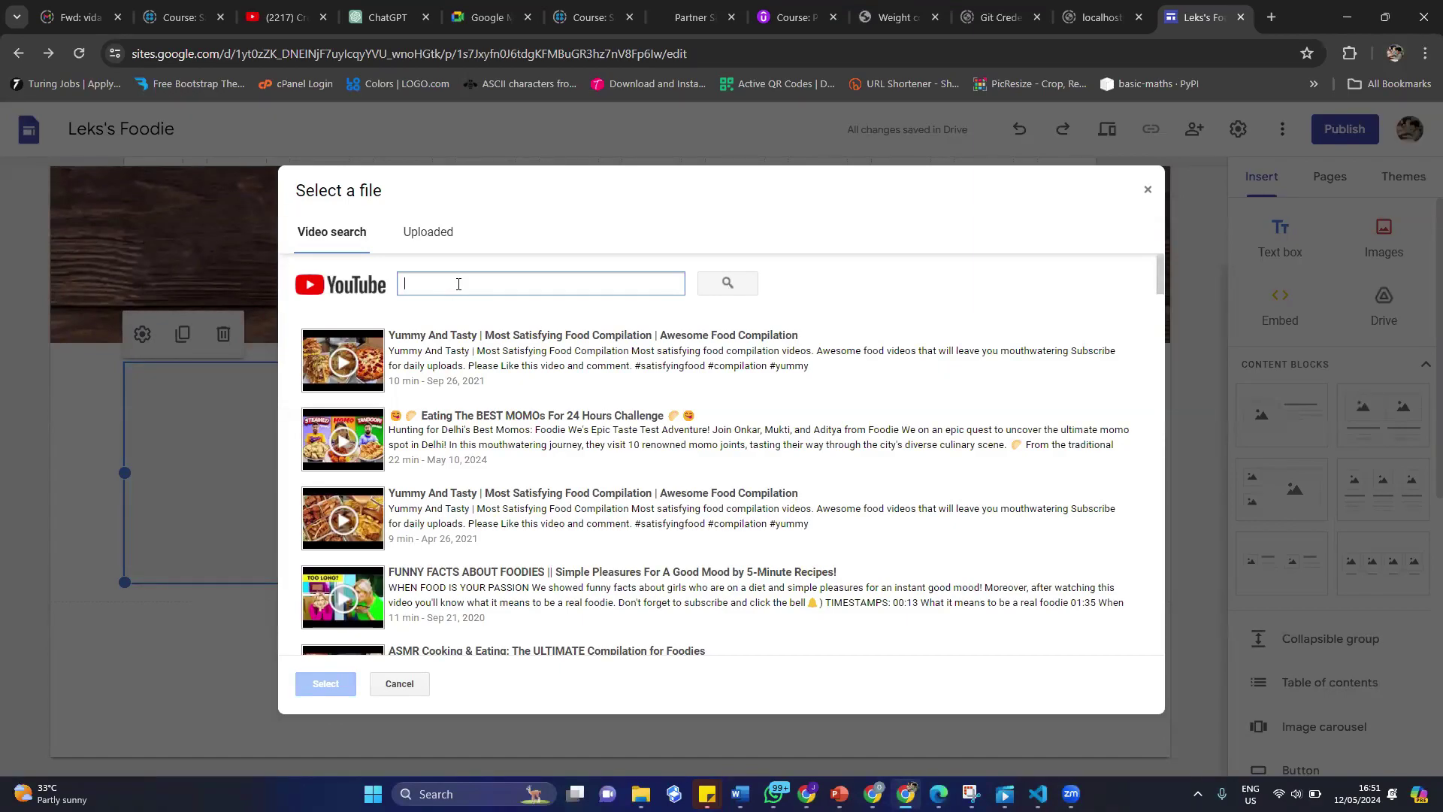
text(codewithleke)
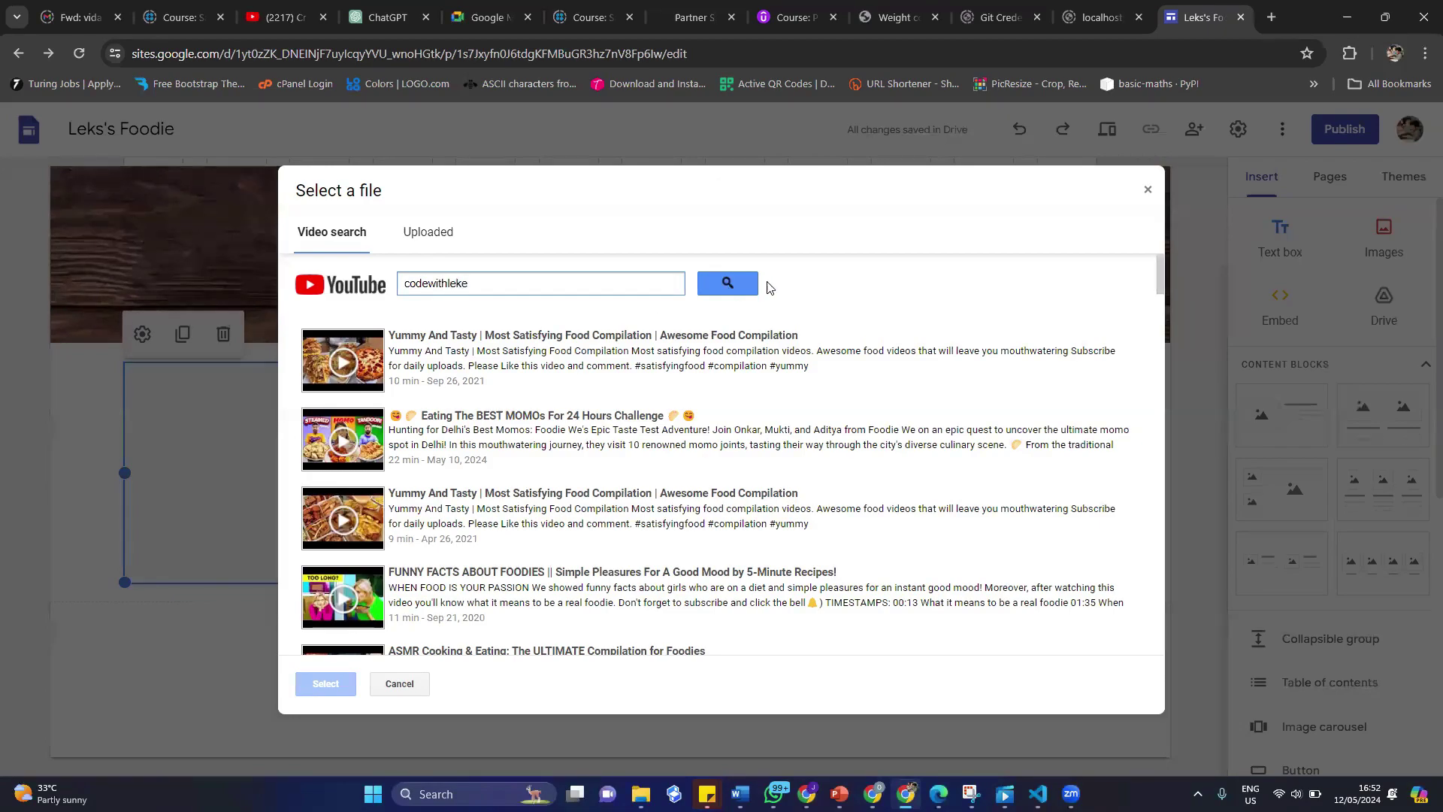
click(727, 283)
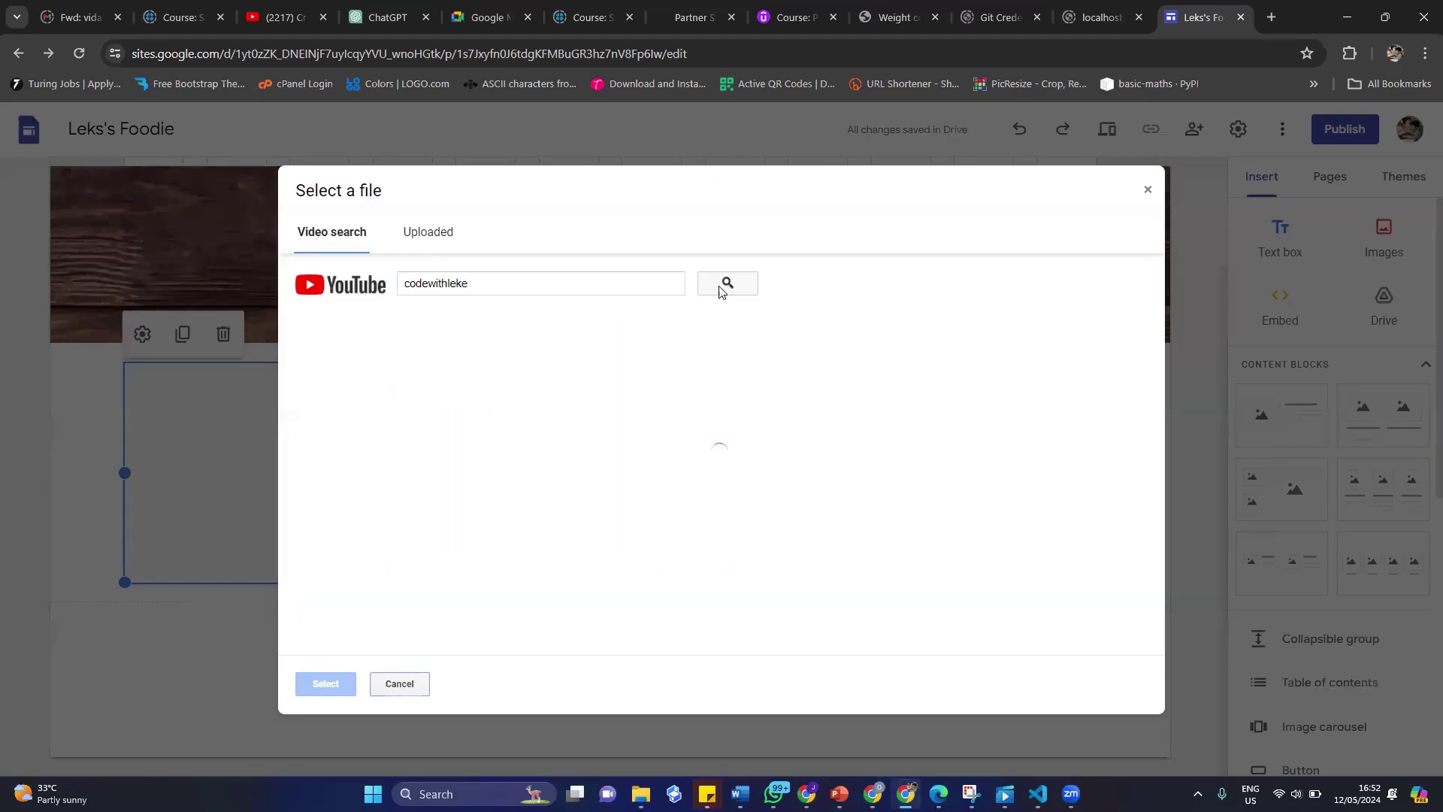
Insert the 17-minute video "How to create HTML pages and link them up." into the About section's placeholder.
scroll(403, 357, down, 2)
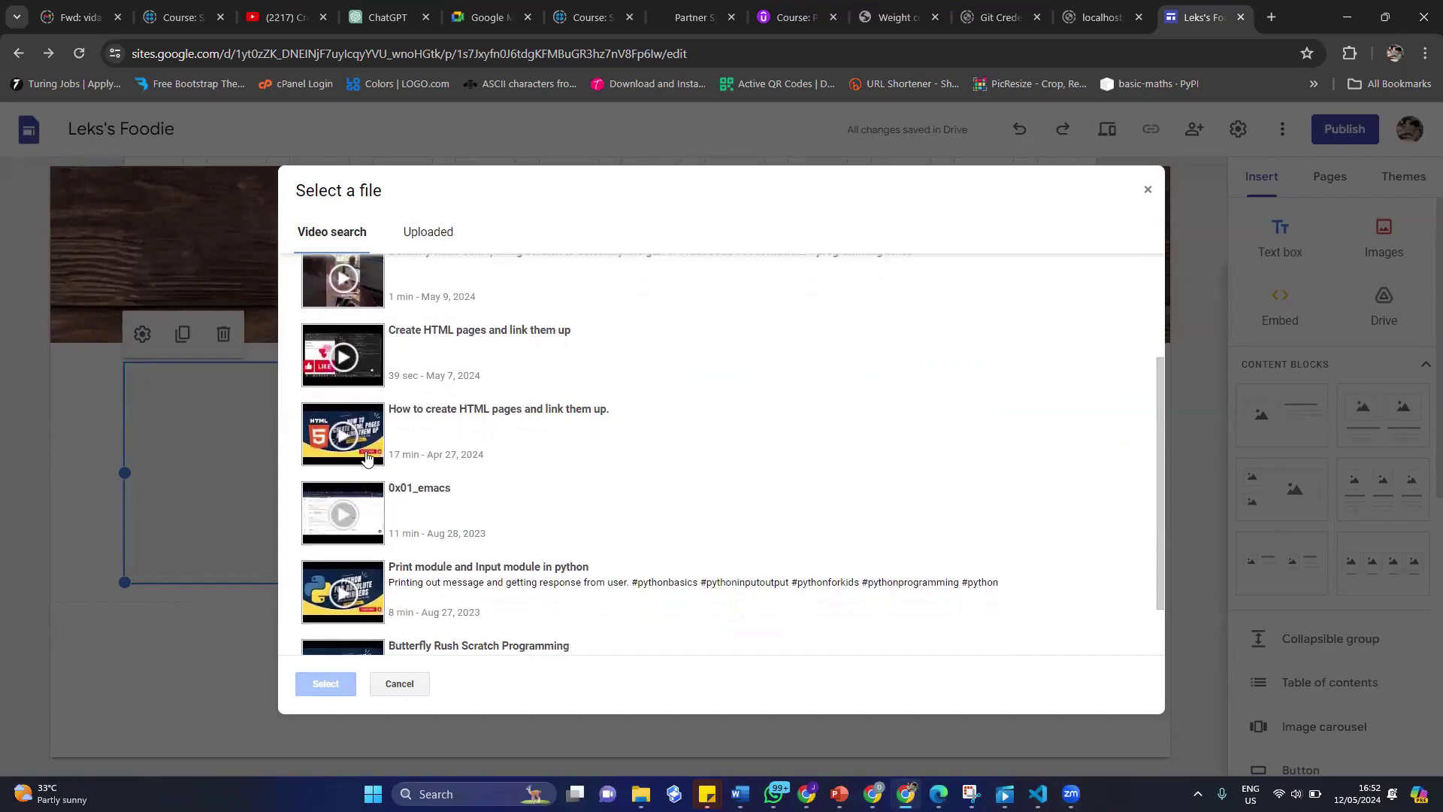
click(302, 424)
click(323, 684)
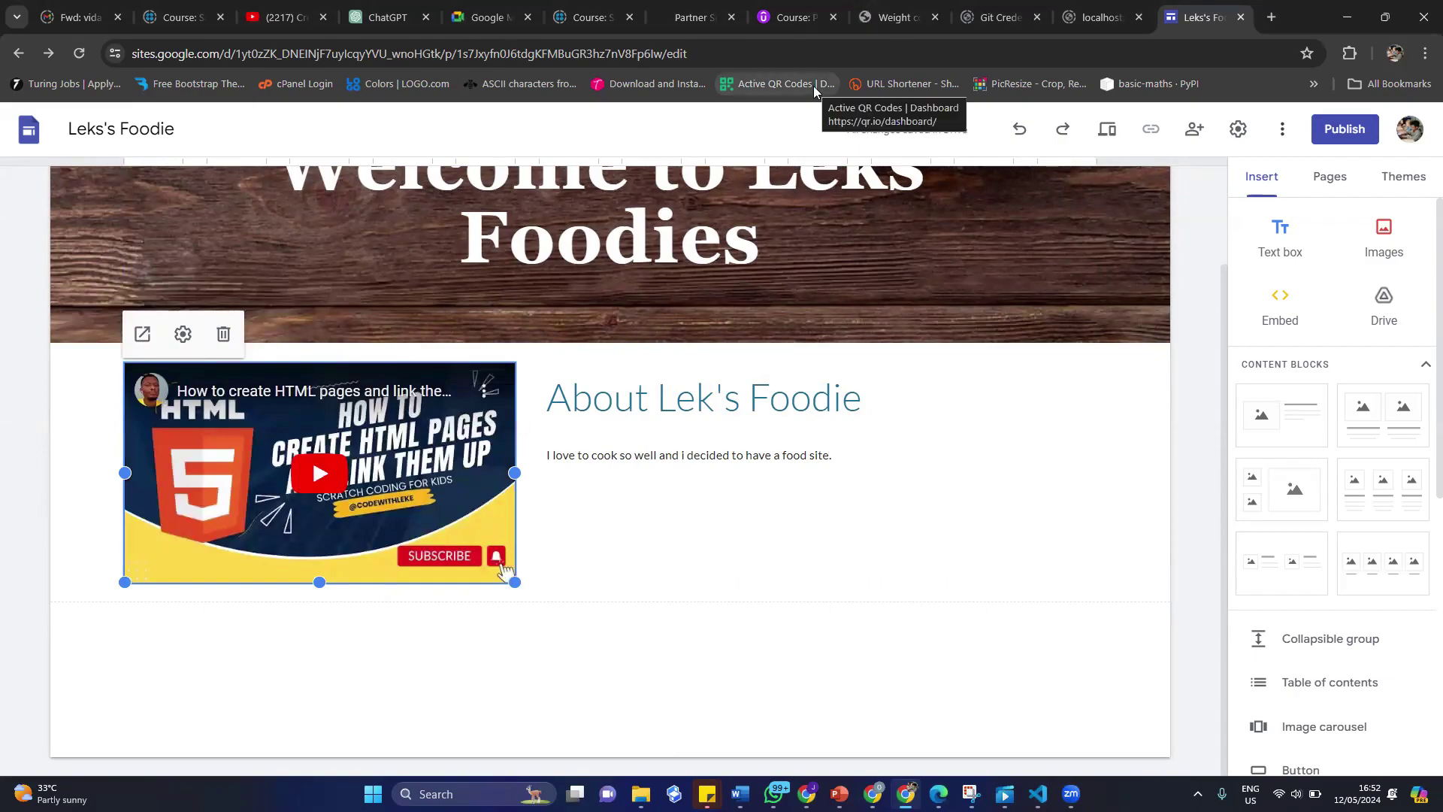
mouse_move(215, 448)
mouse_down()
mouse_move(203, 449)
mouse_move(215, 448)
mouse_up()
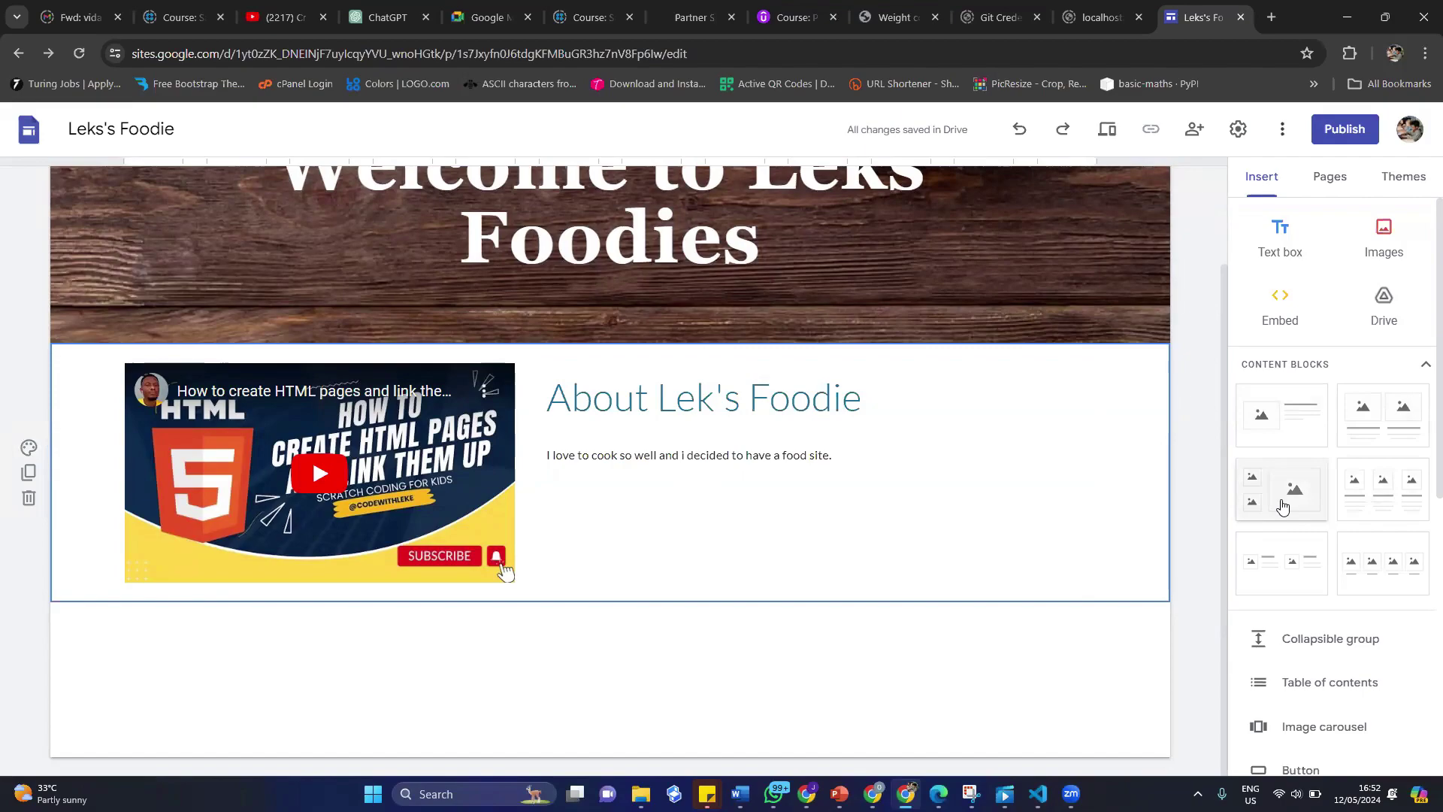
Add a three-column image-and-text block below the About section and open Google Images for its first image placeholder.
drag(1369, 477, 493, 689)
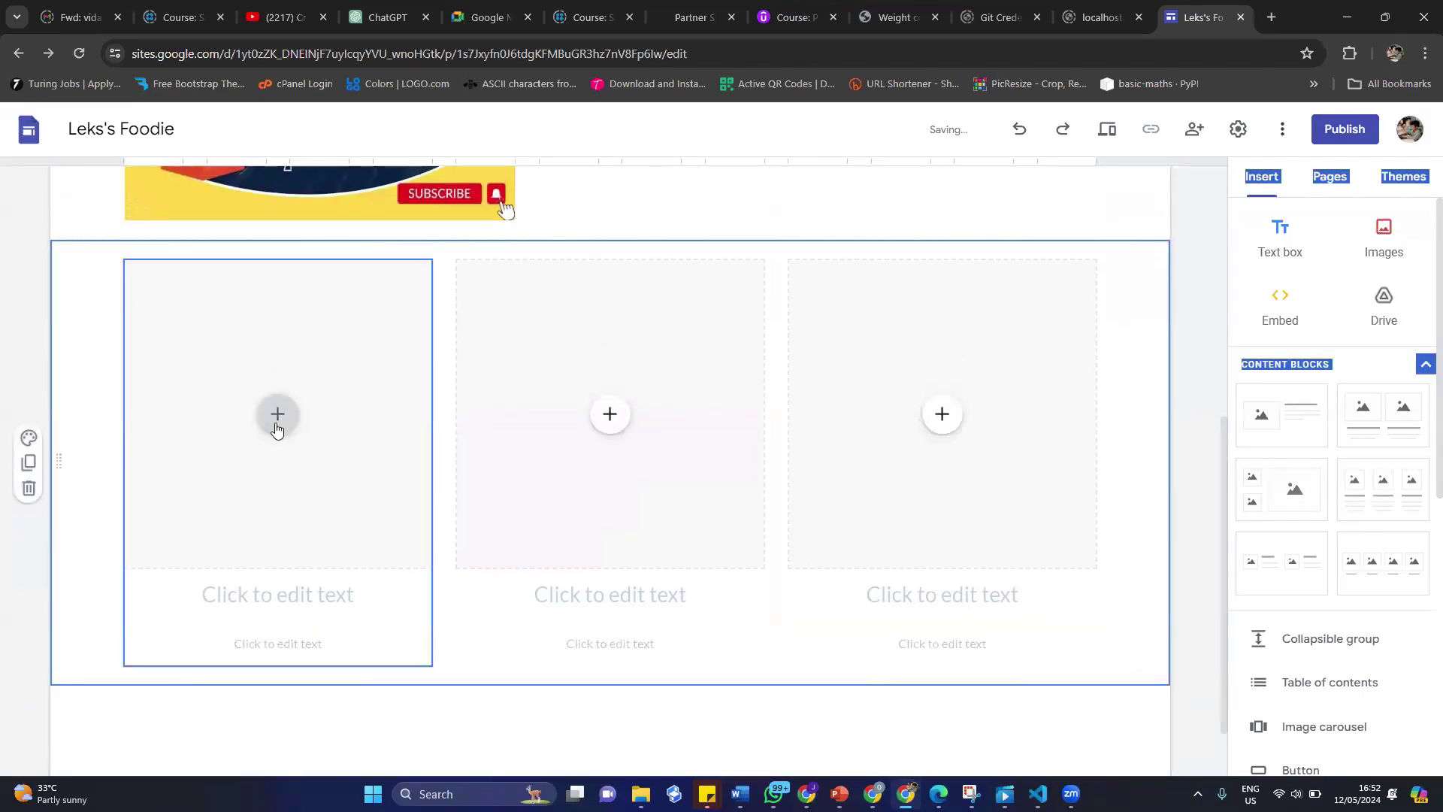
click(267, 425)
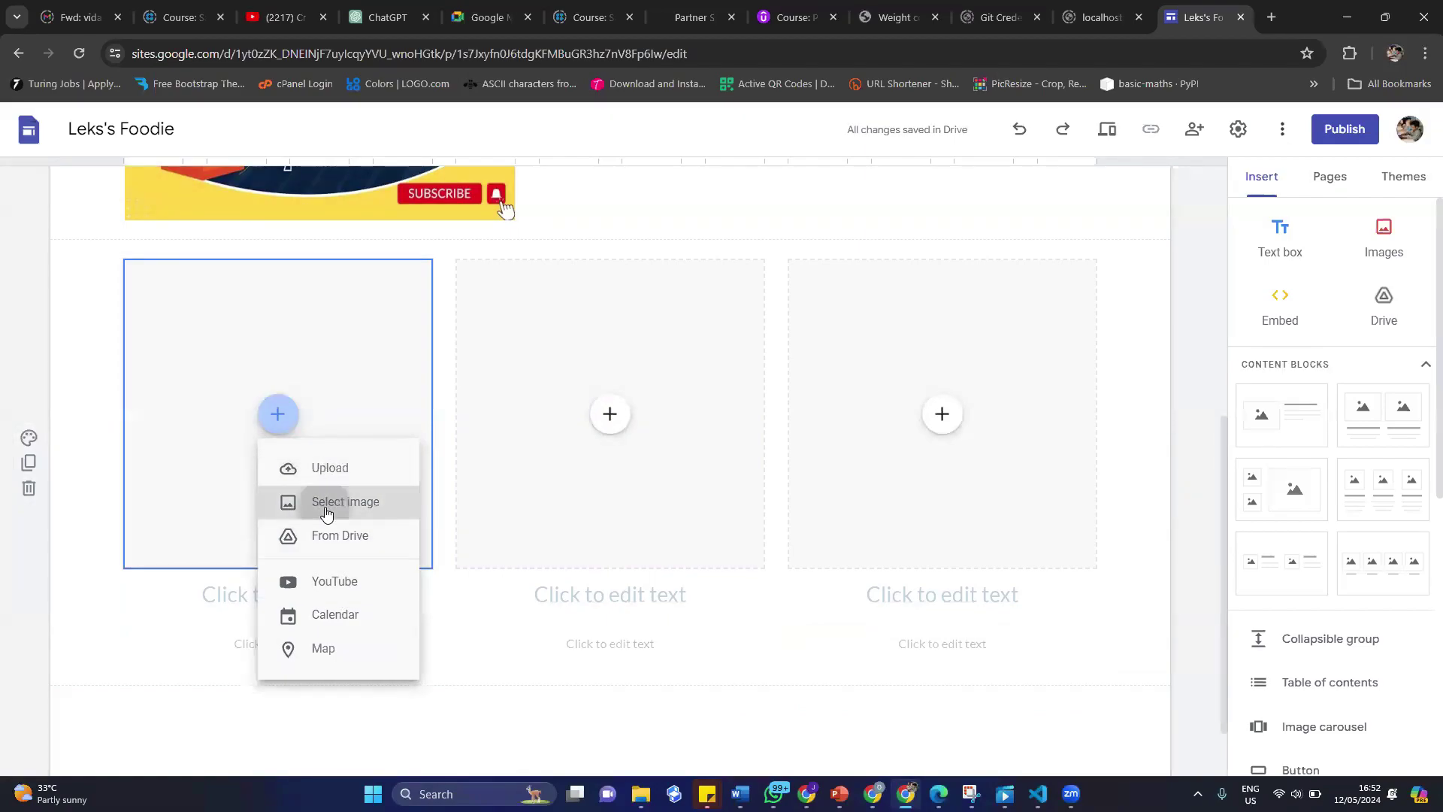
click(325, 511)
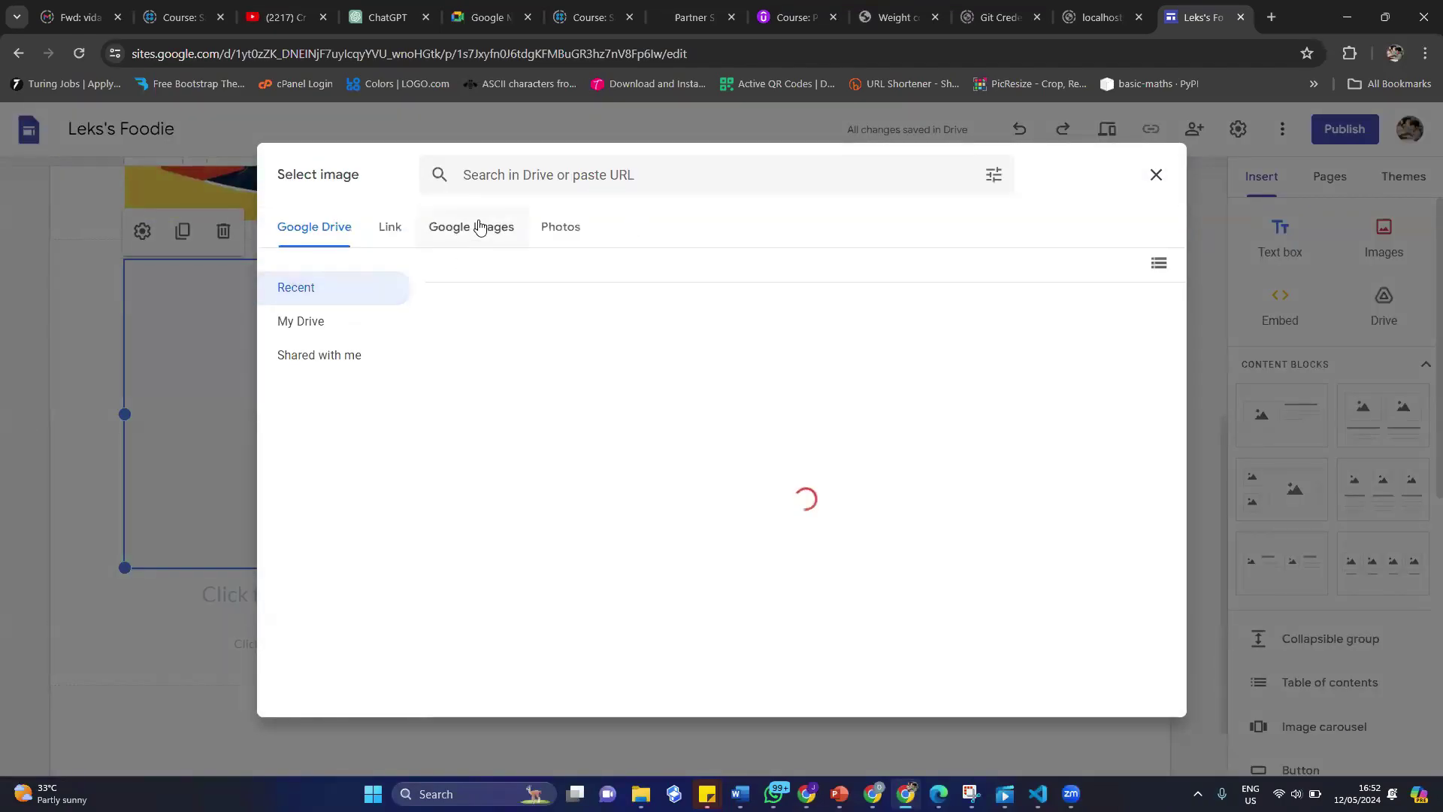
click(479, 227)
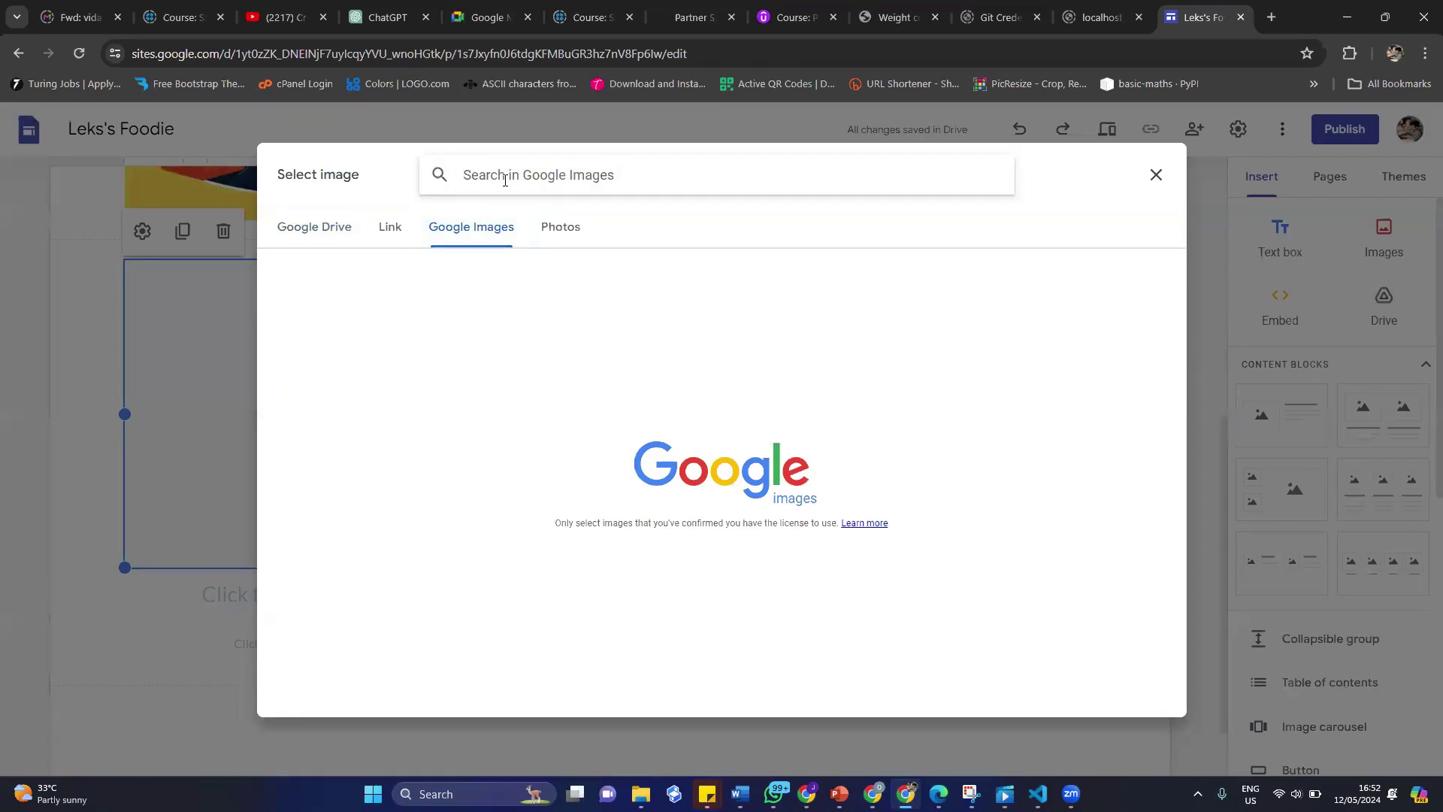
Search Google Images for "fried rice and chicken" and insert the picture of rice and chicken in a red-handled pan into the first column.
text(Fried)
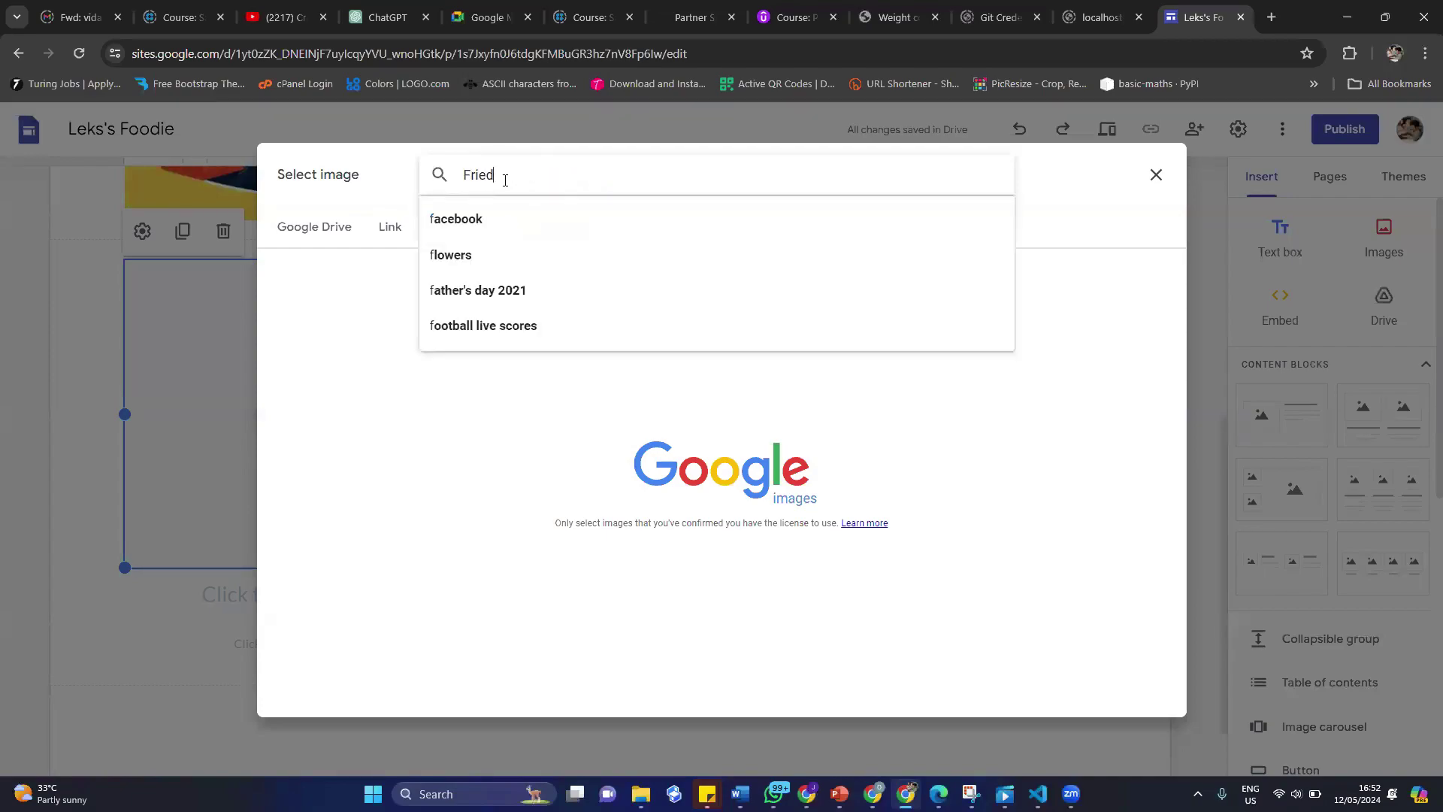
text( Rice and chicken)
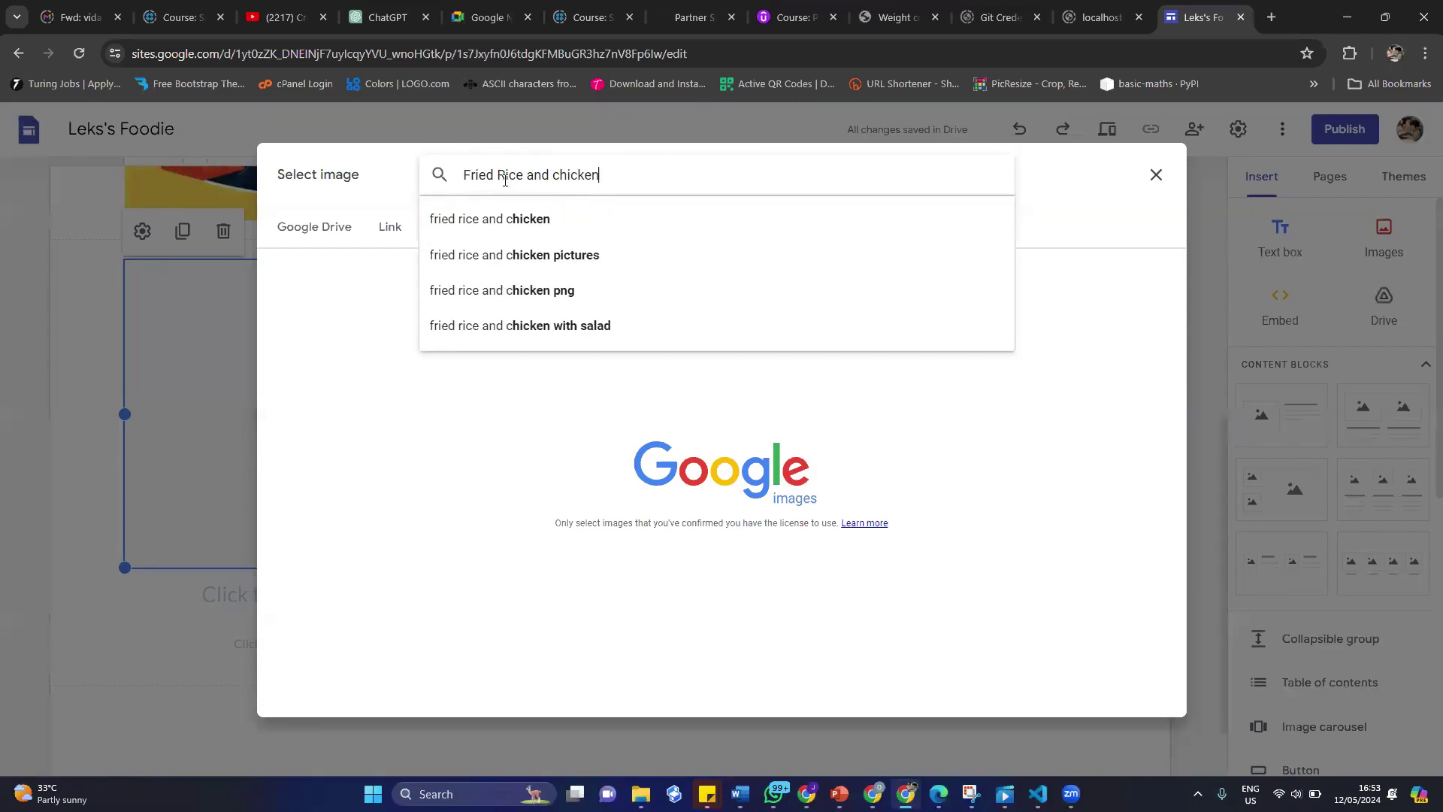
click(546, 219)
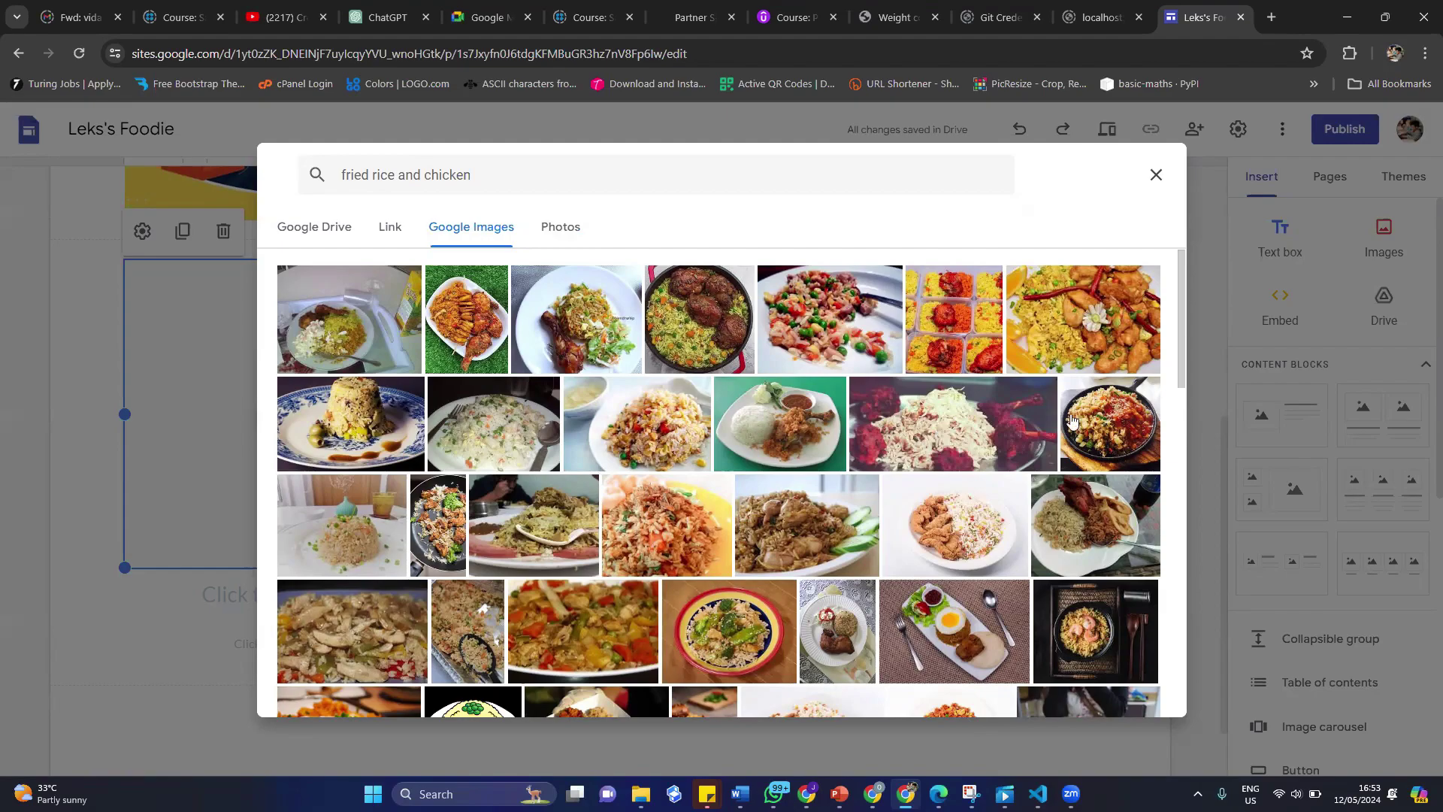
click(698, 319)
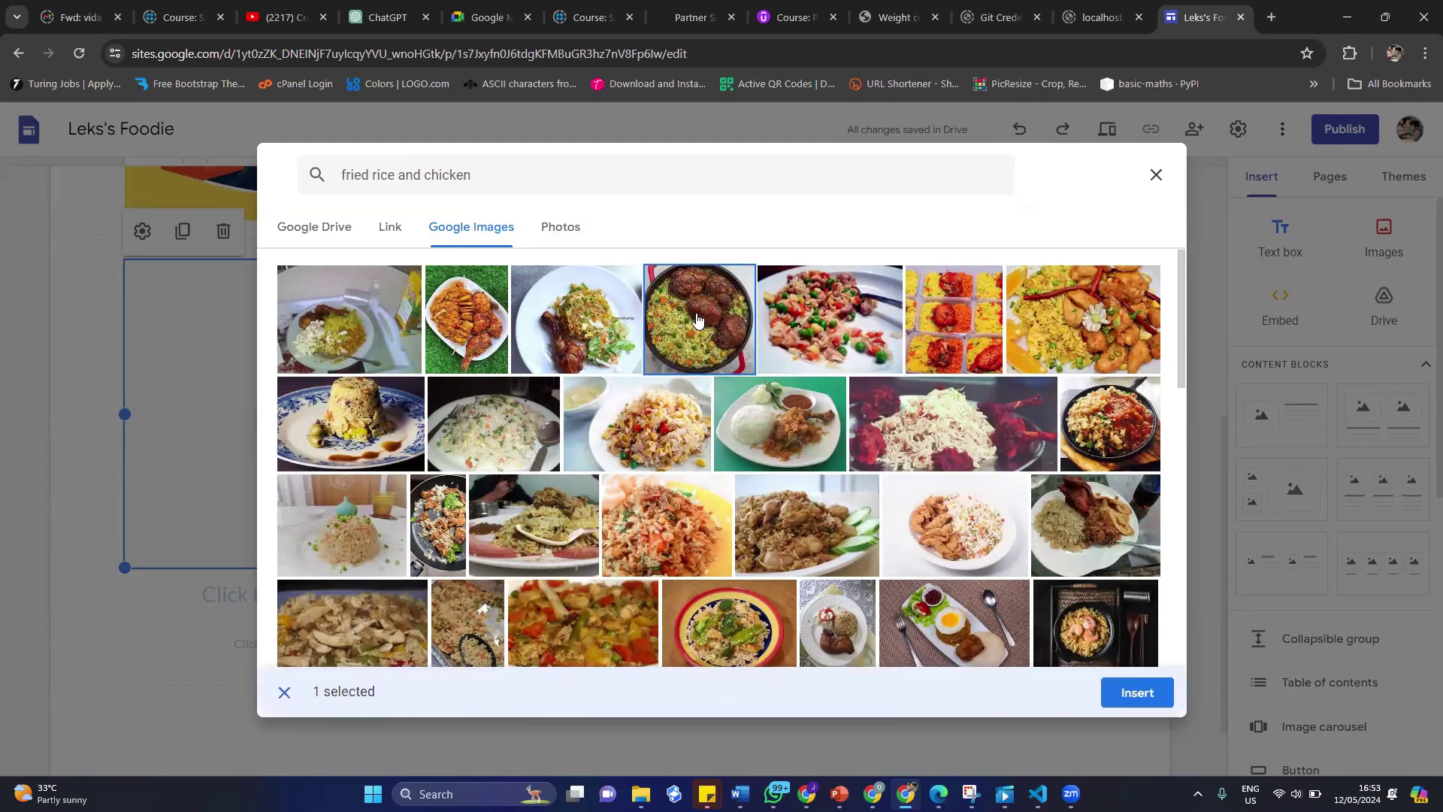
click(1128, 692)
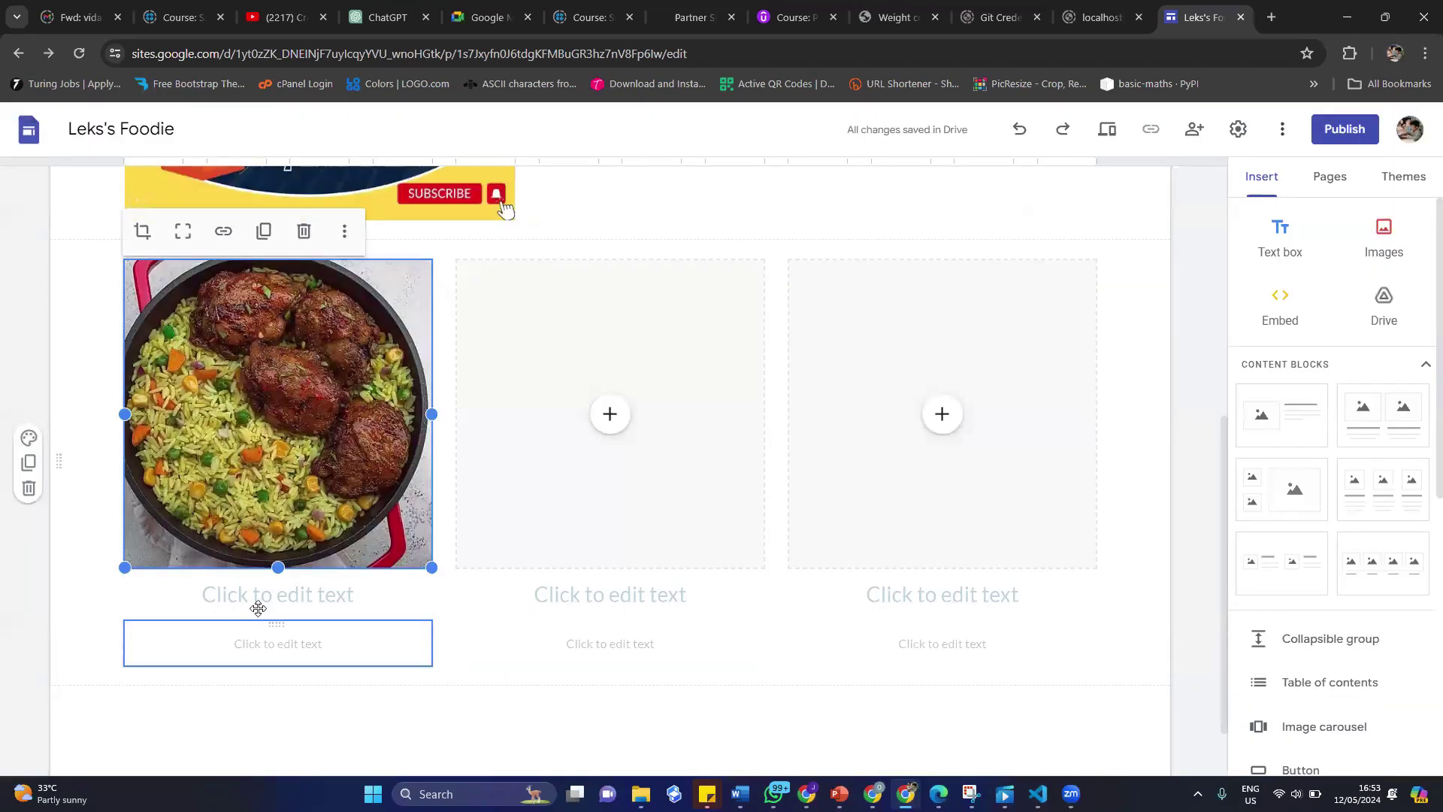
Enter "Fried Rice and Chicken" as the heading under the first column's picture.
click(240, 588)
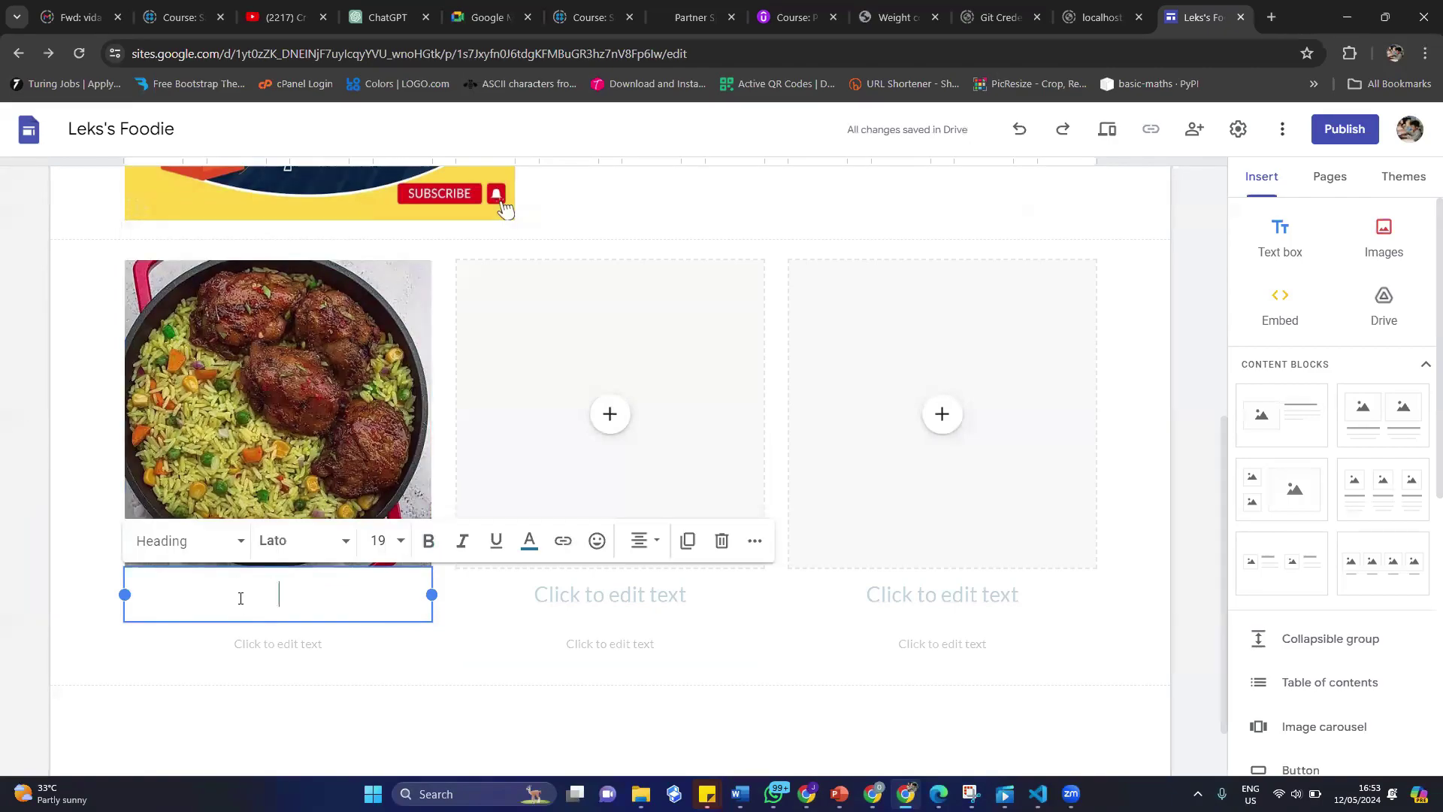
text(Lek's Fr)
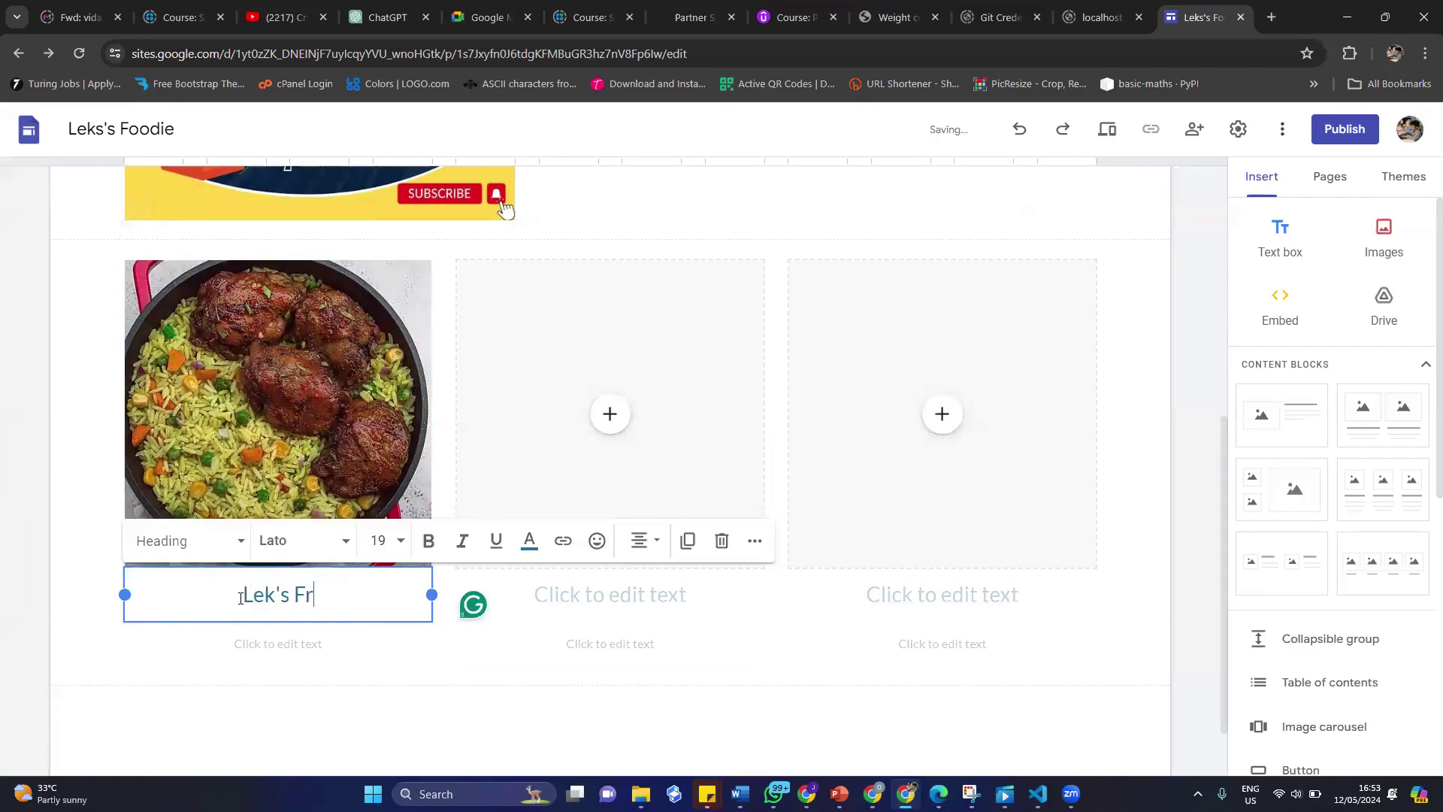
text(ied Rice a)
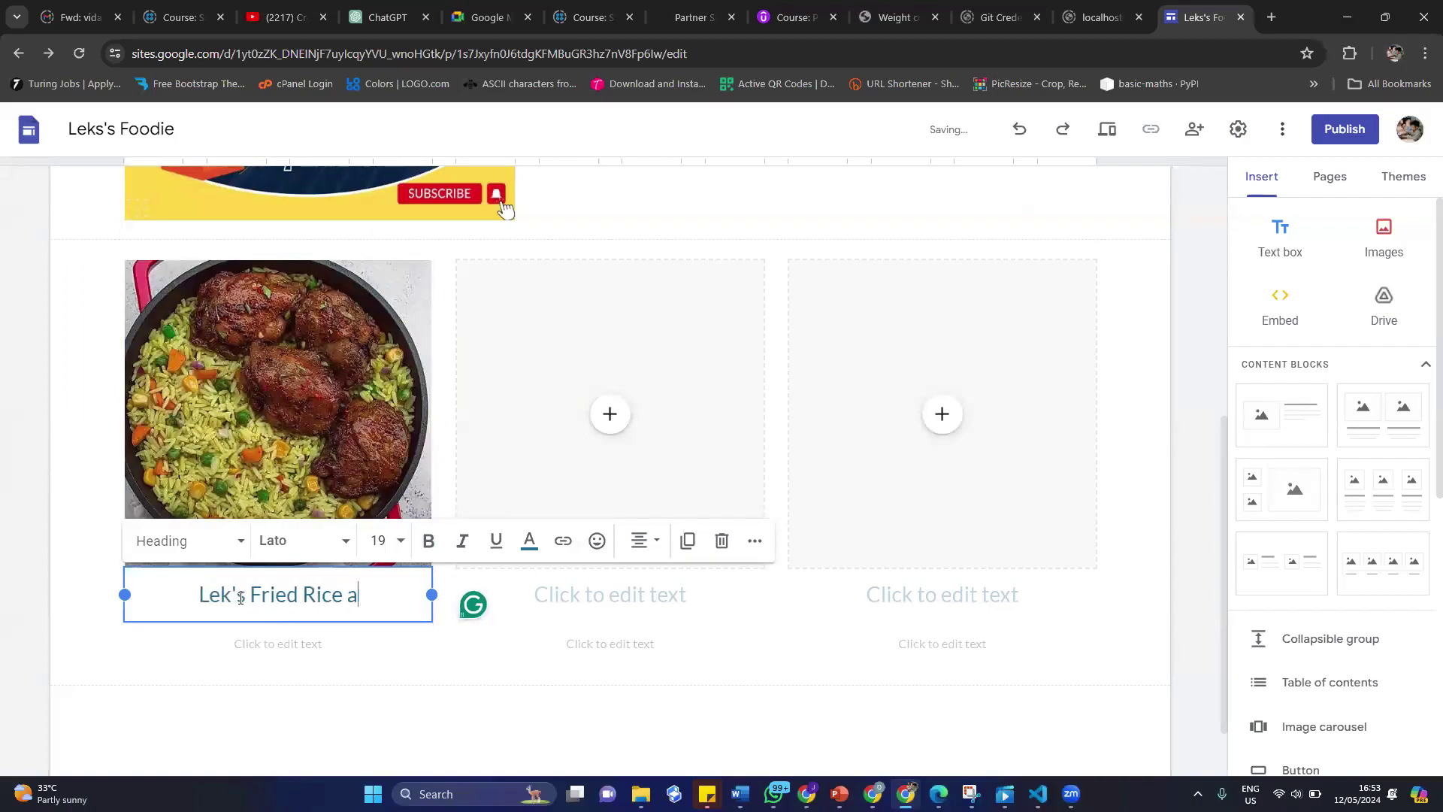
text(nd Chicken)
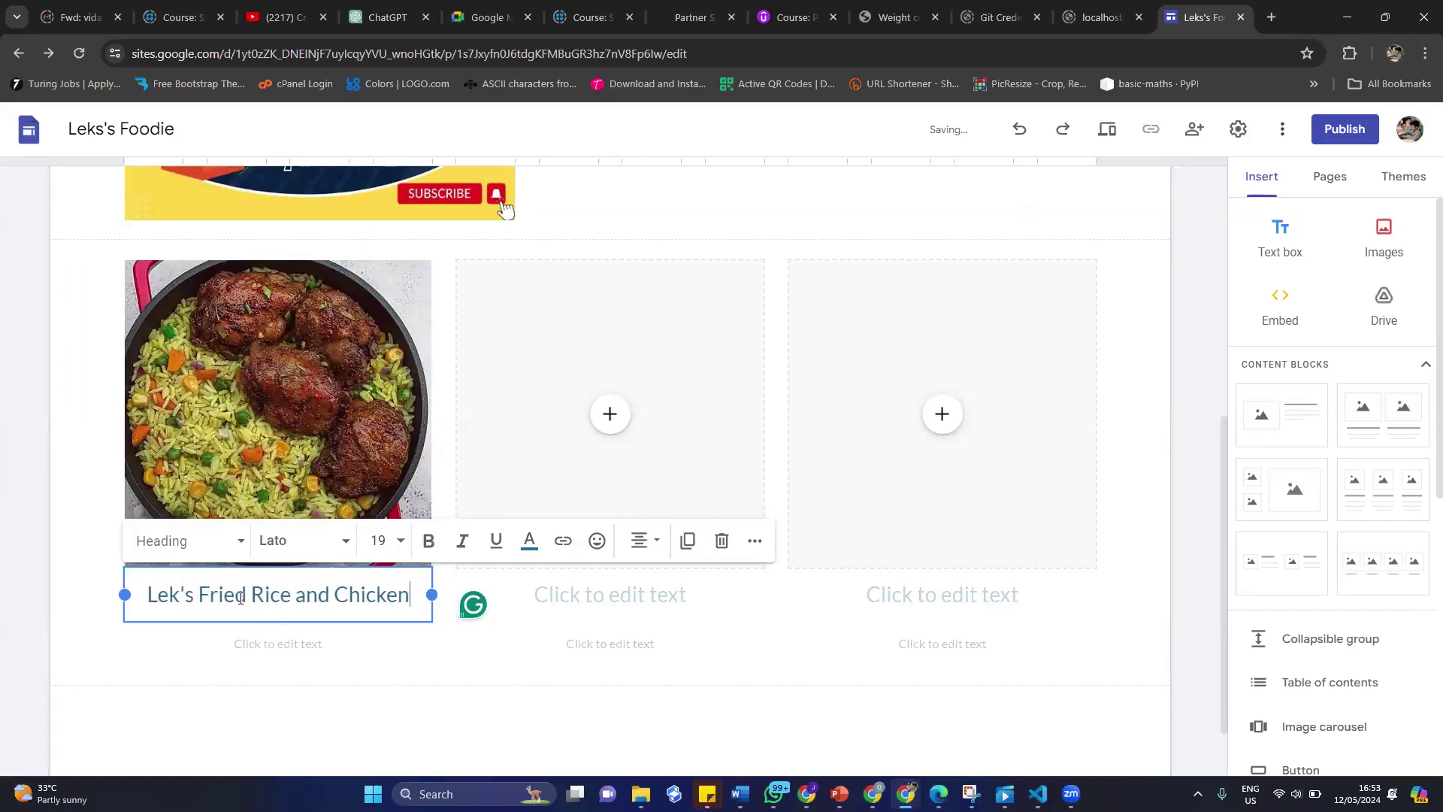
key(BackSpace)
key(BackSpace)
key(BackSpace)
key(BackSpace)
key(BackSpace)
key(BackSpace)
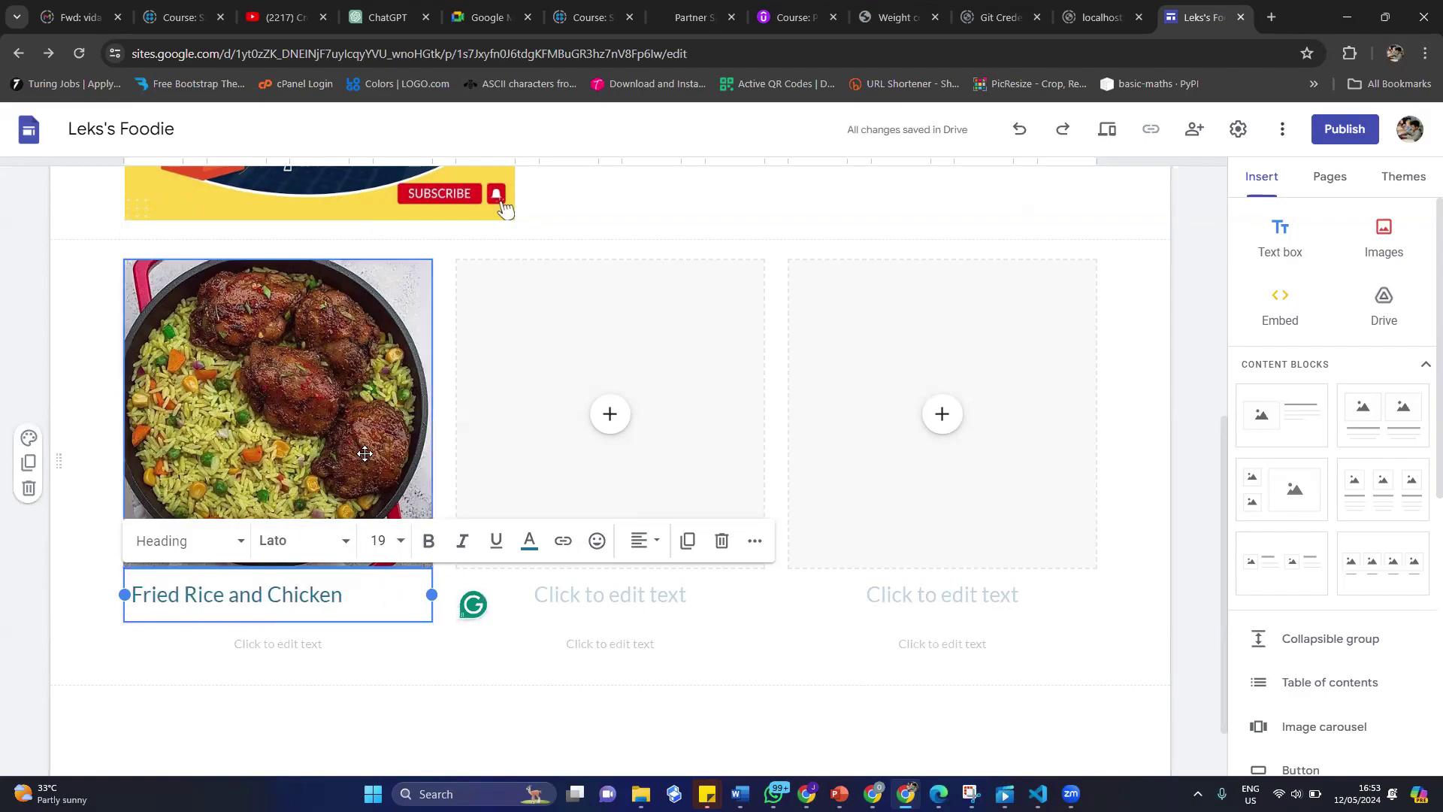
Fill the second column's image placeholder with the third Google Images result for "Yam and egg".
click(610, 414)
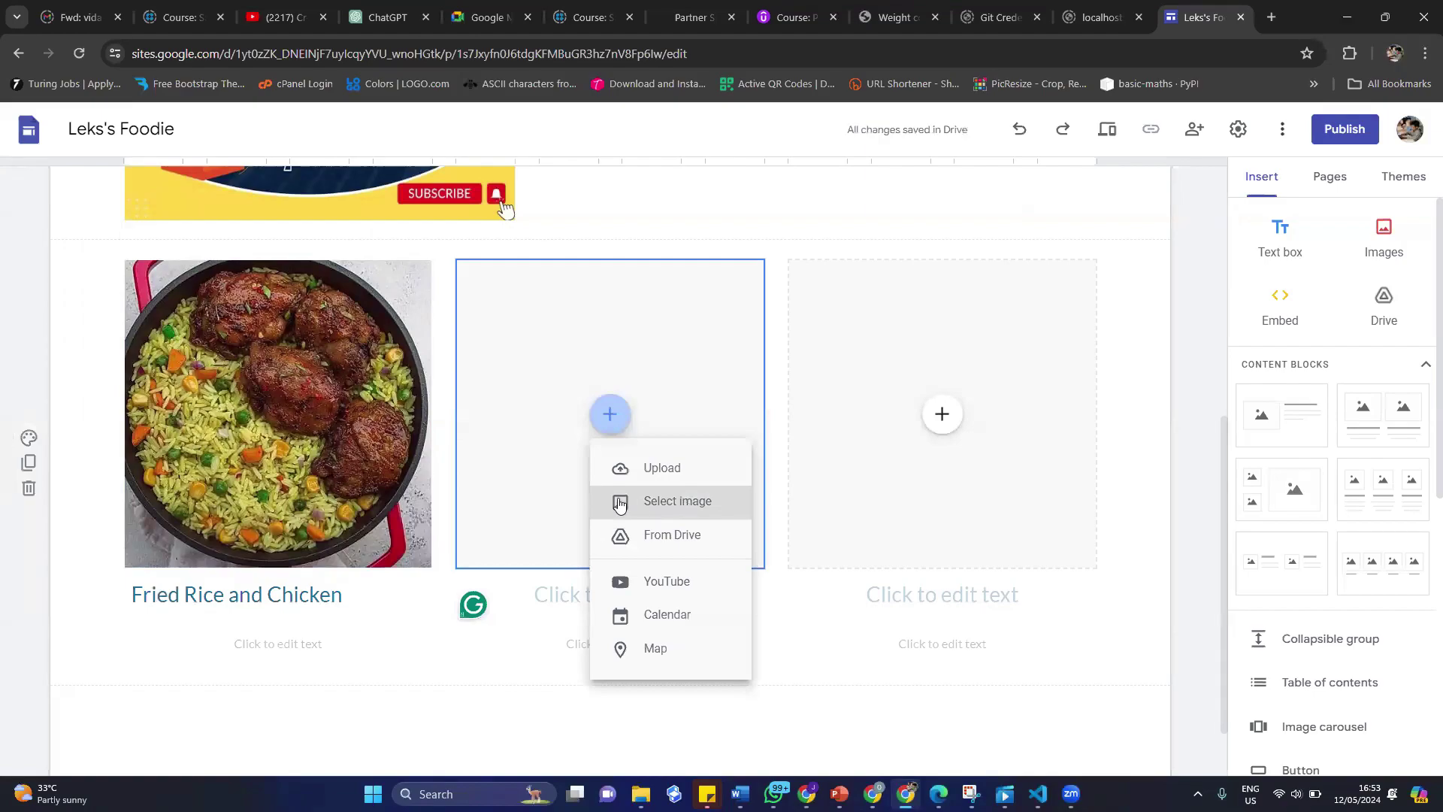
click(681, 502)
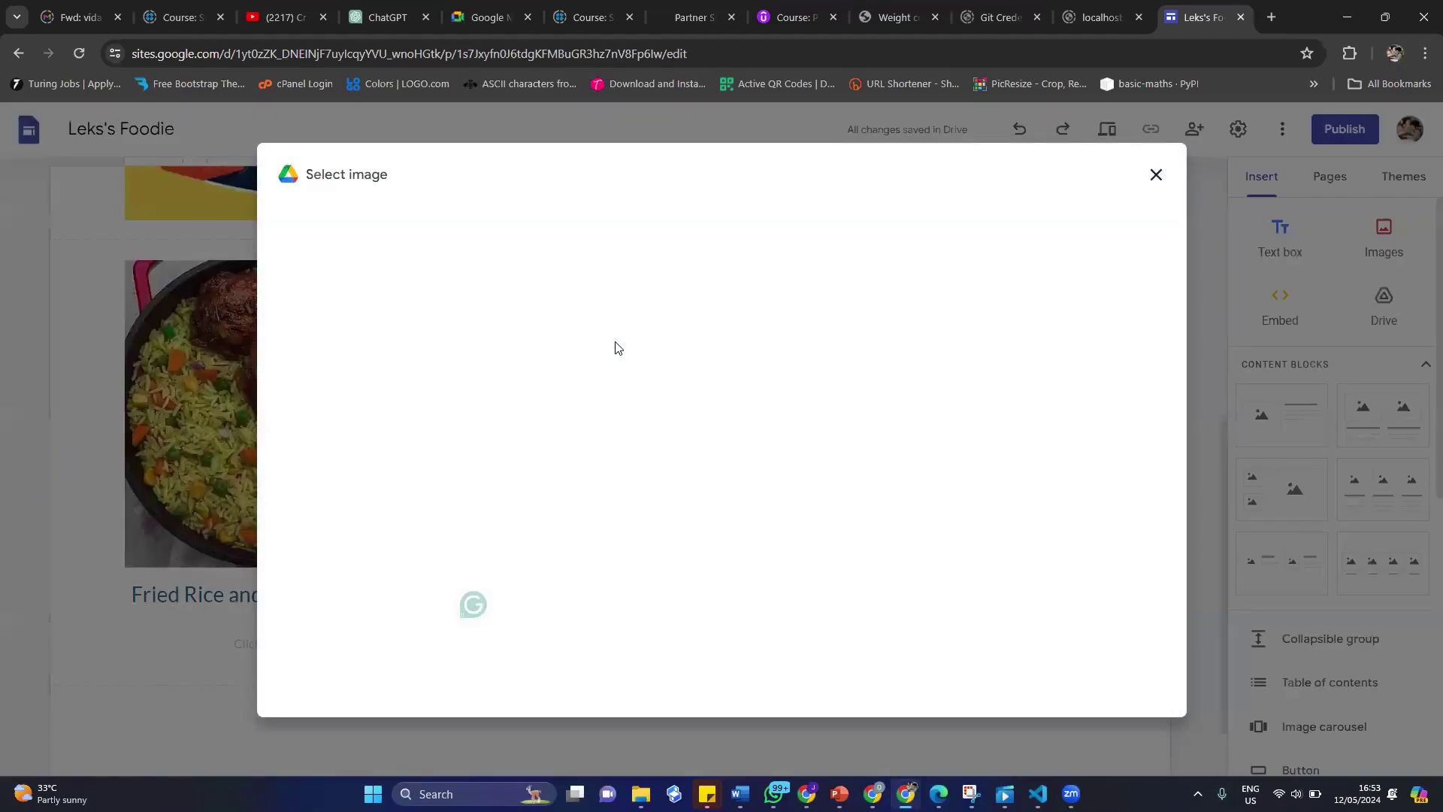
click(475, 232)
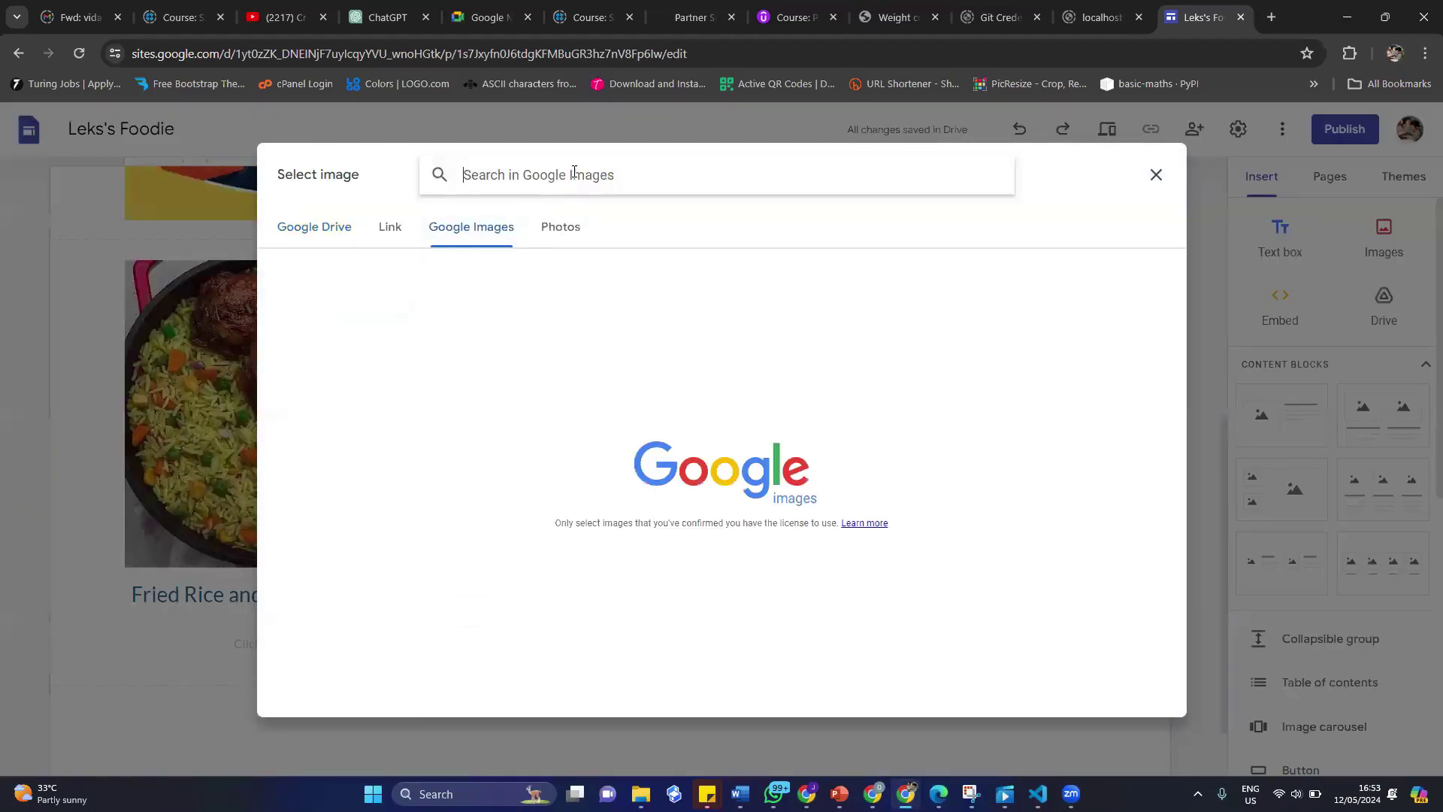
click(573, 171)
text(Yeam a)
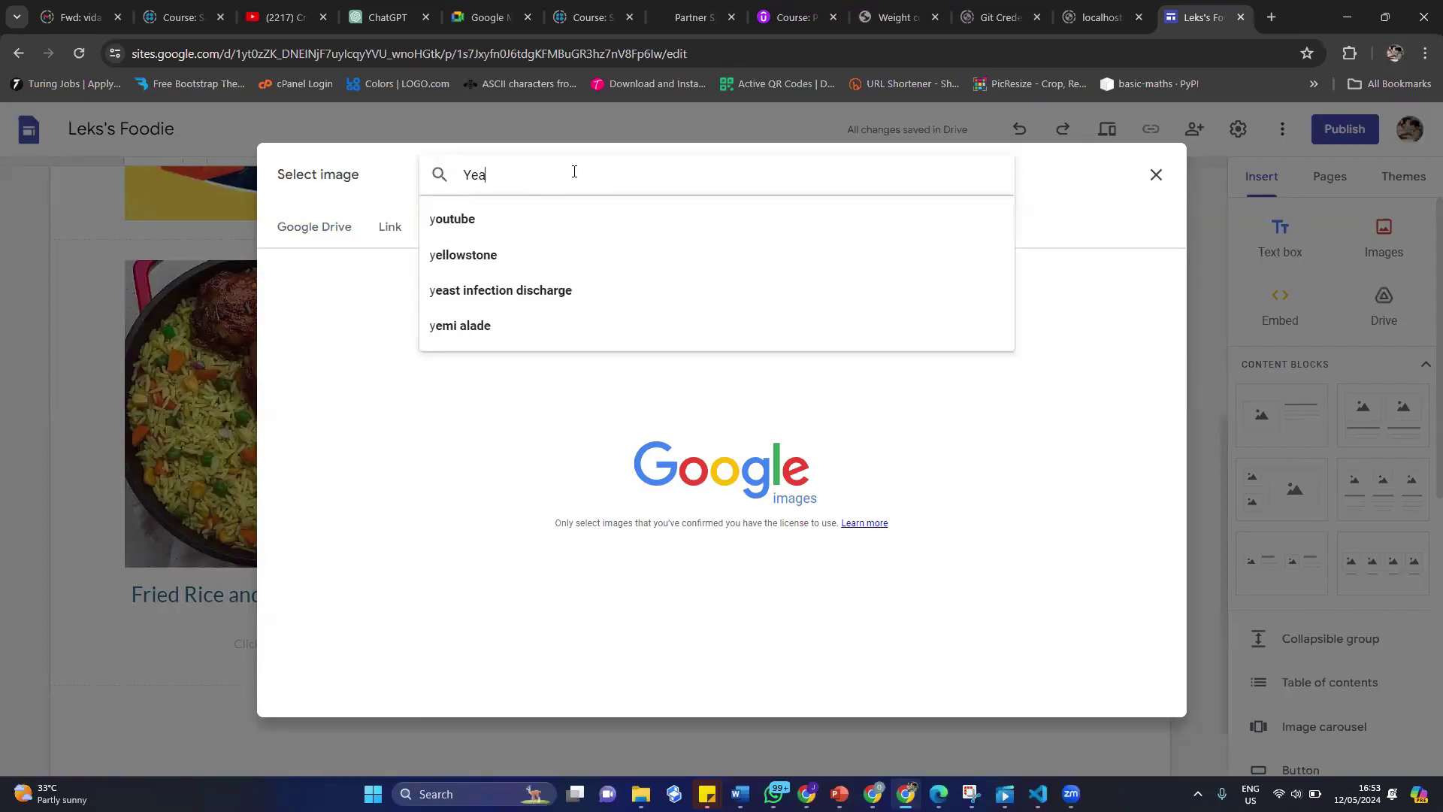
key(BackSpace)
key(BackSpace)
key(BackSpace)
key(BackSpace)
text(m)
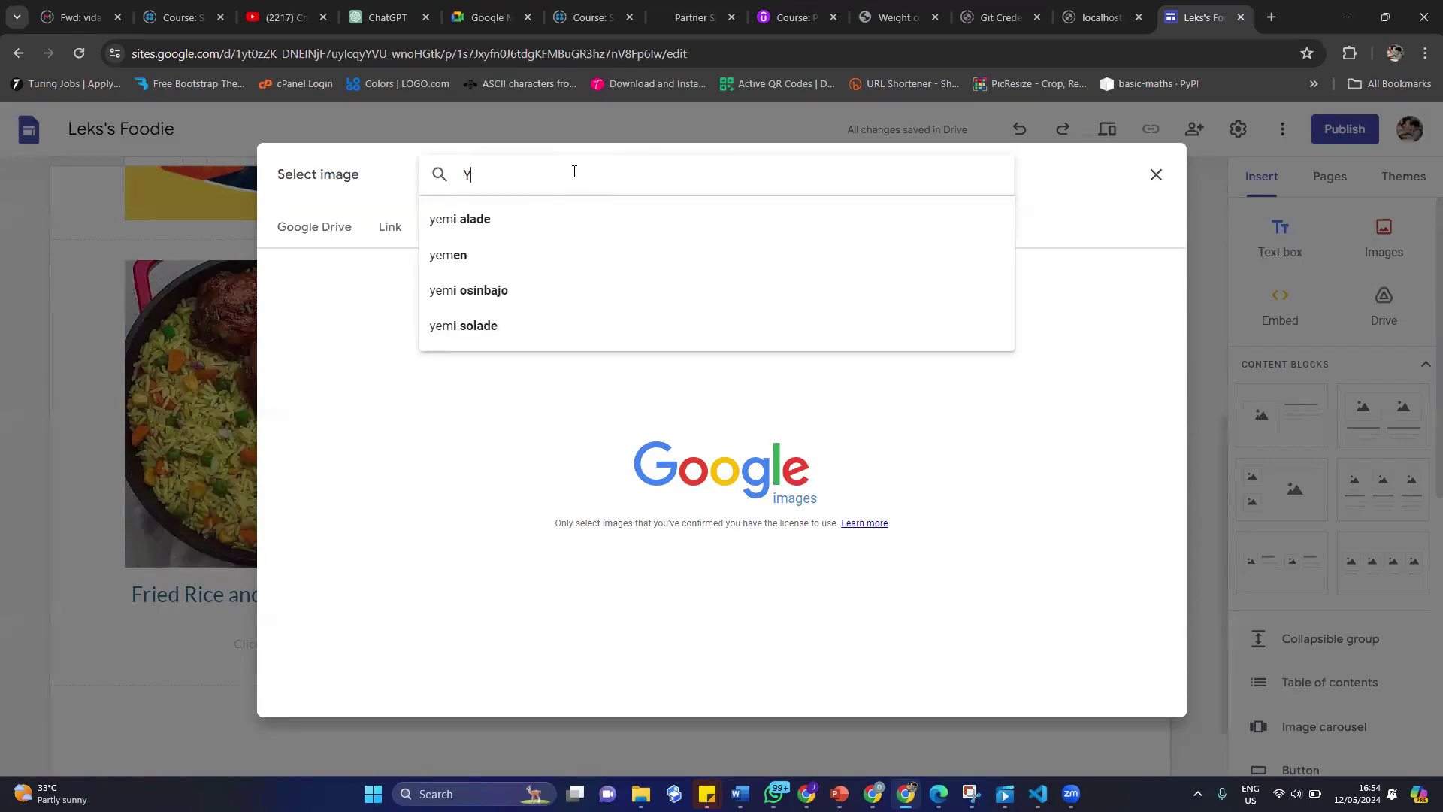
key(BackSpace)
text(Yam and egg)
key(Return)
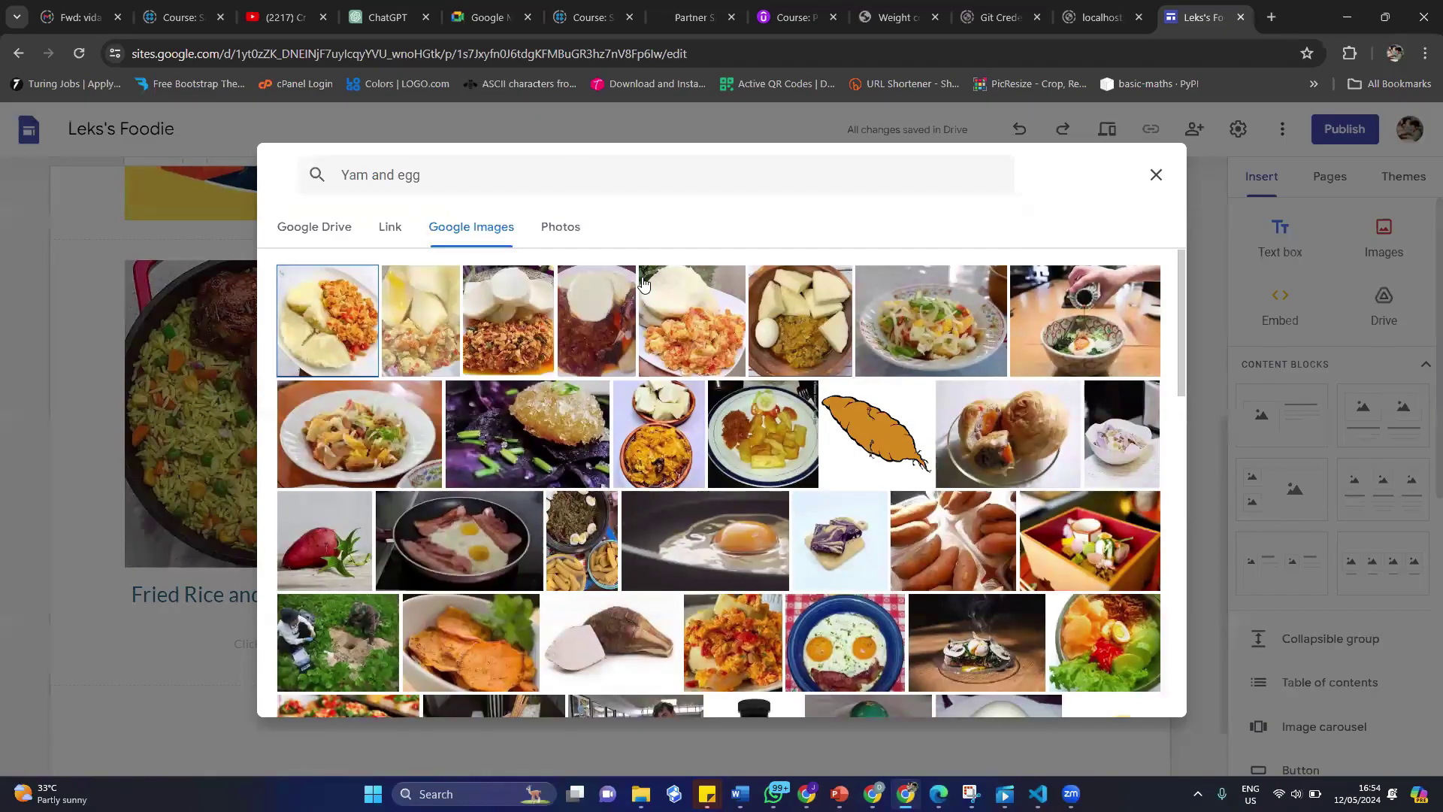
click(498, 332)
click(1132, 689)
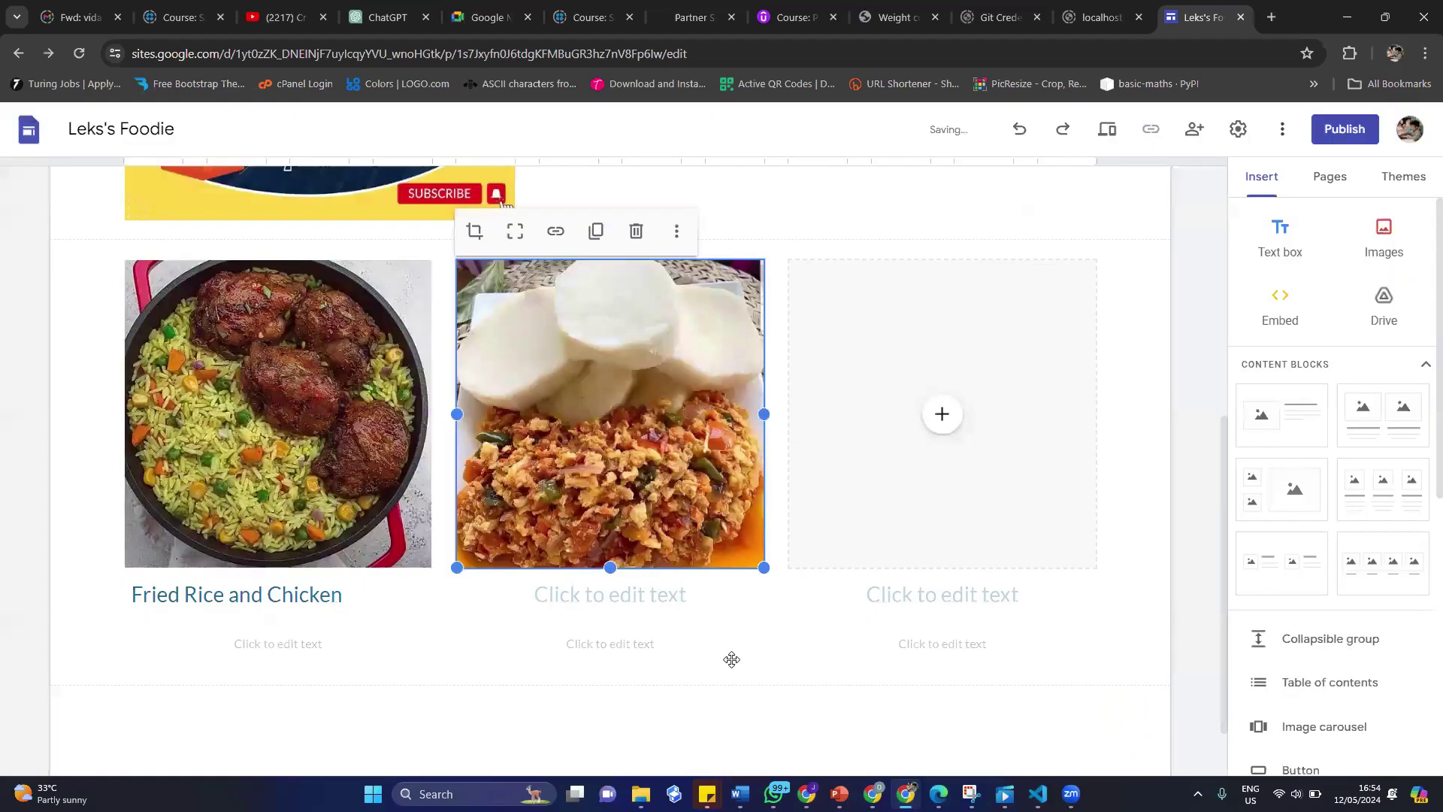
Enter "Yam and Egg" as the heading under the second column's picture.
click(623, 603)
text(Yam )
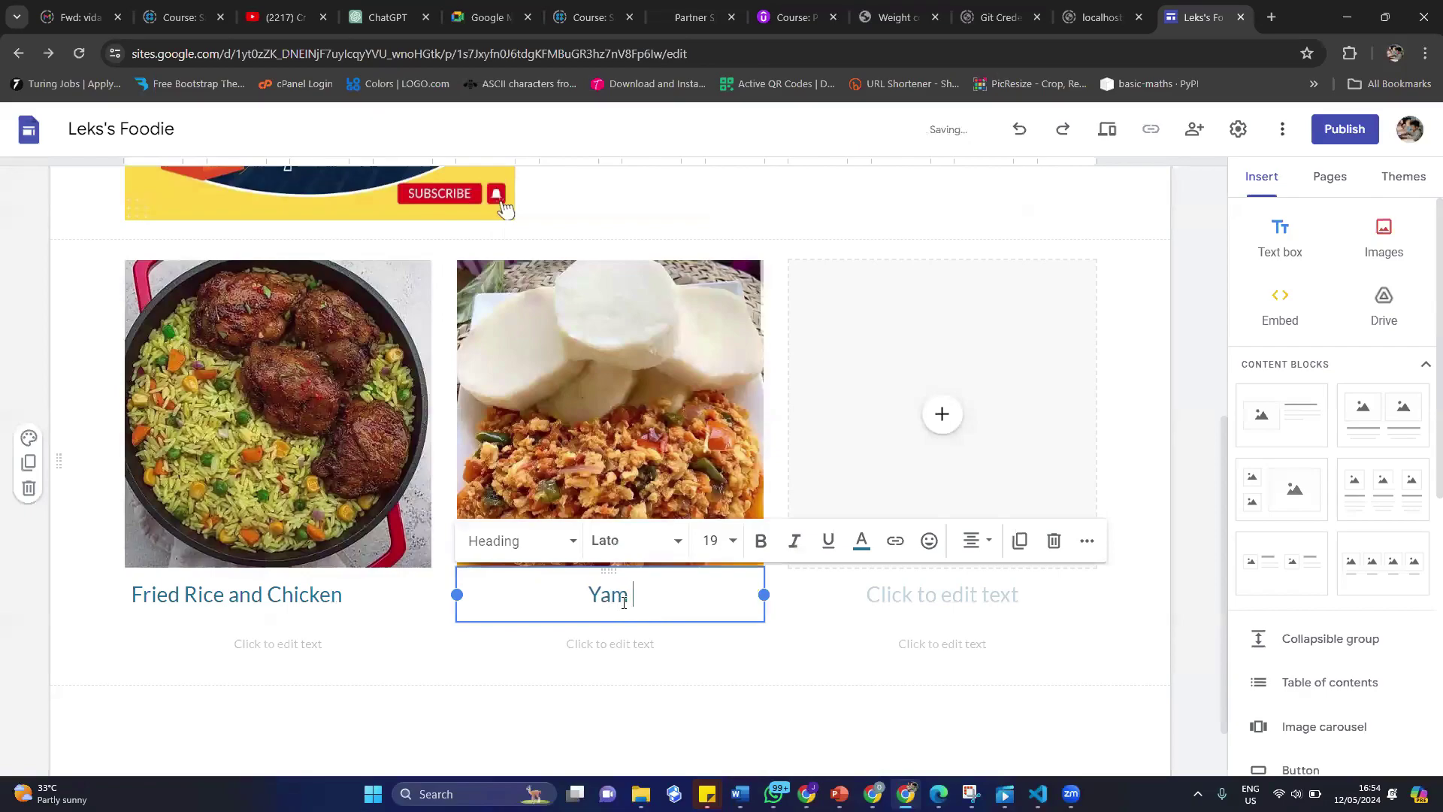
text(and e)
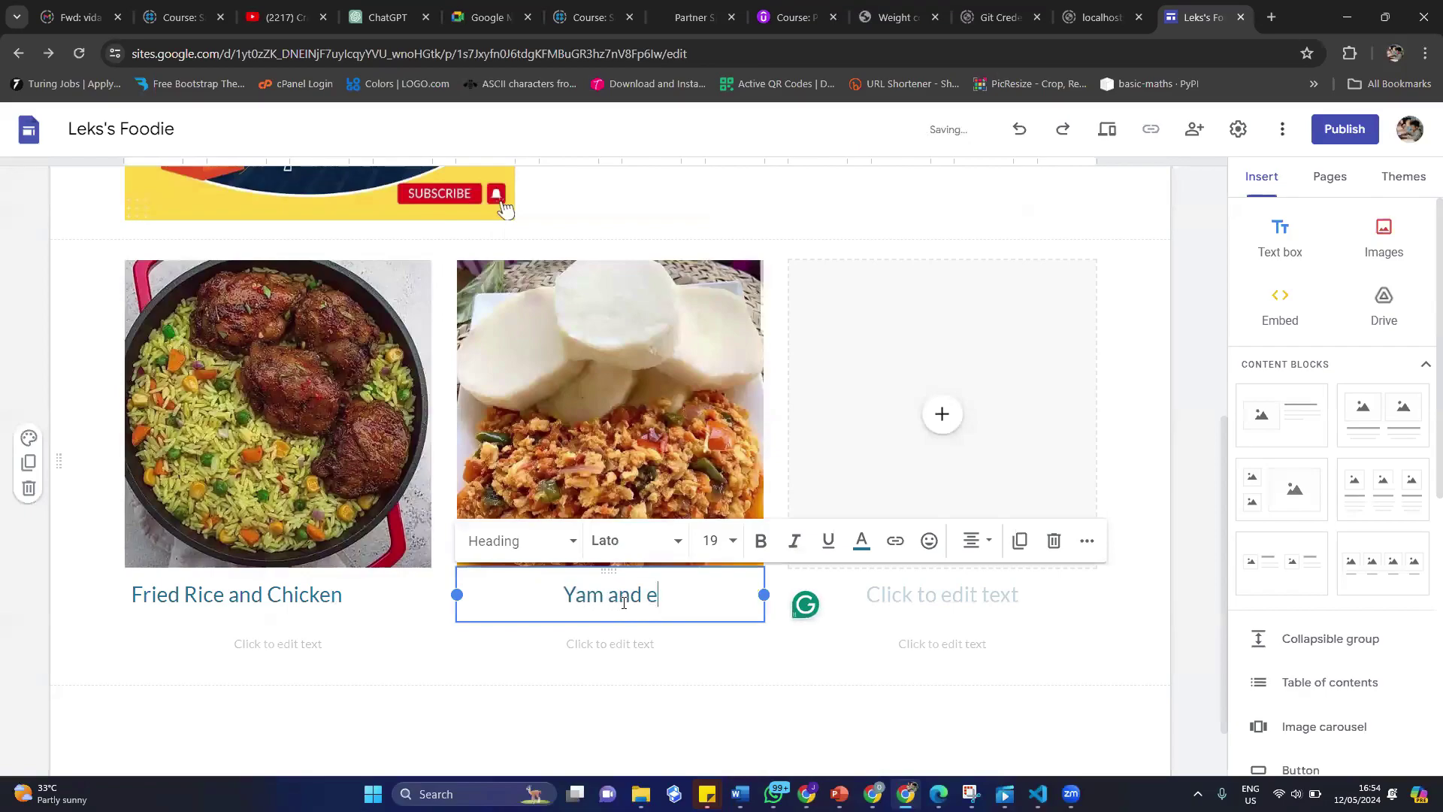
key(BackSpace)
text(Egg)
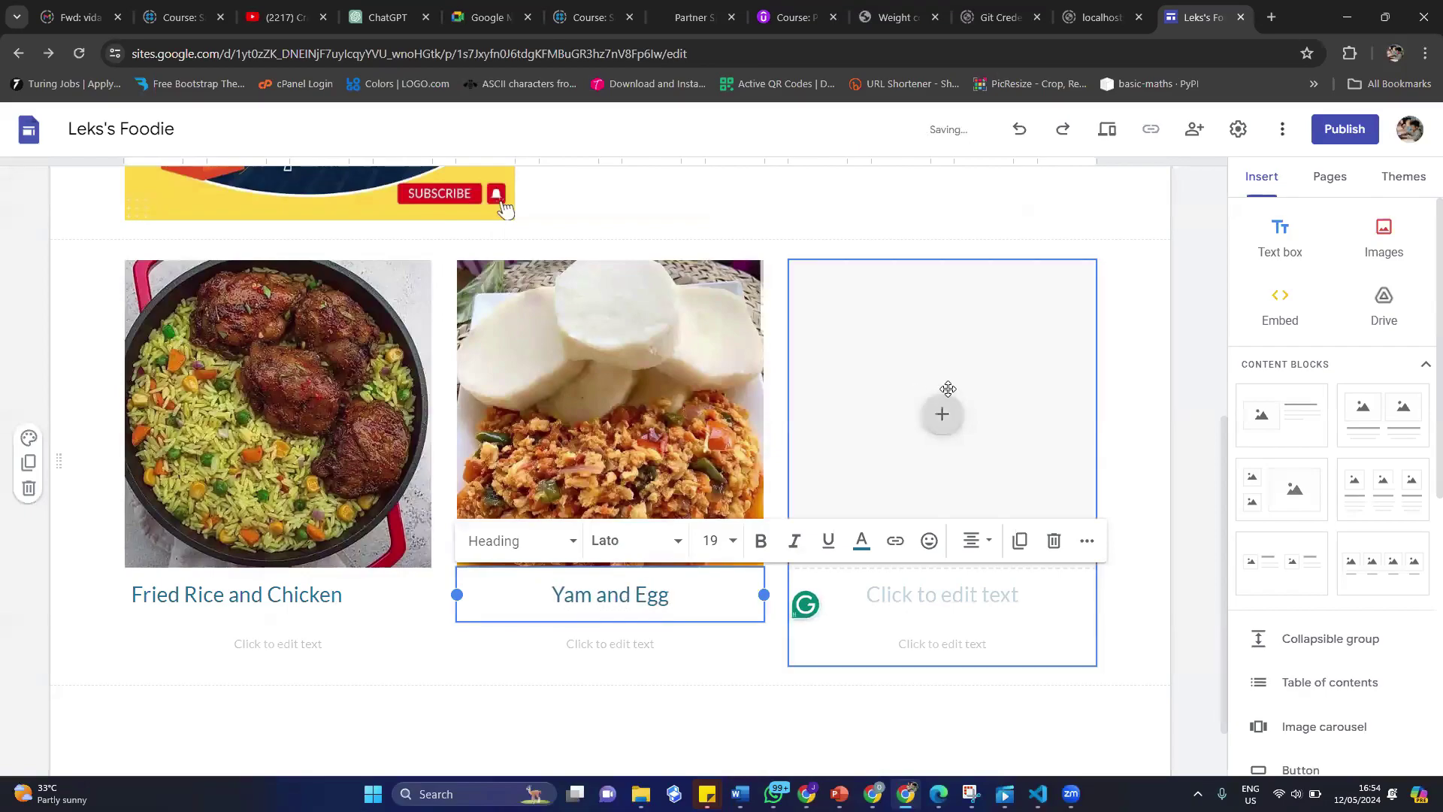
Fill the third column's image placeholder with the first Google Images result for "amala and gbegiri".
click(948, 415)
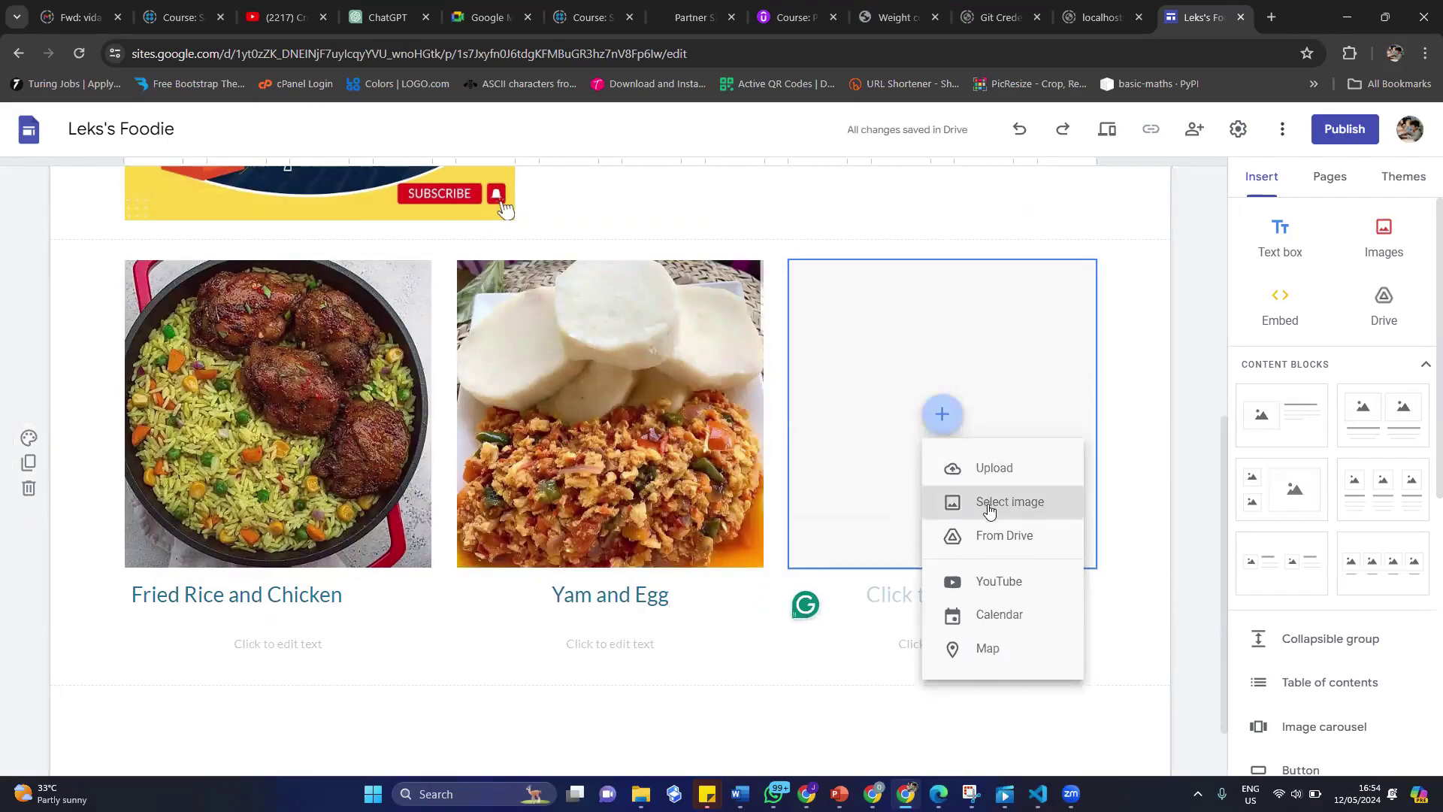
click(989, 509)
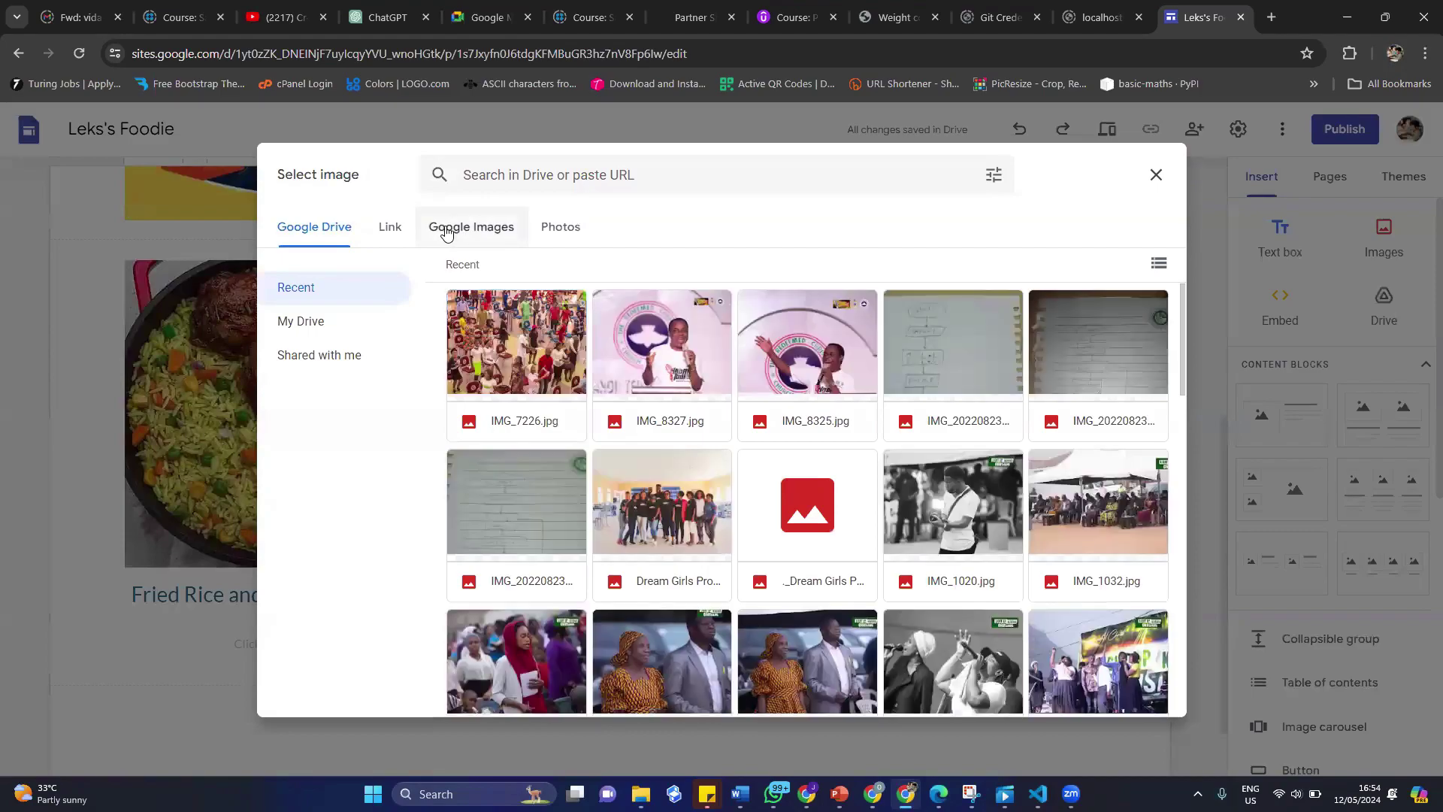
click(447, 234)
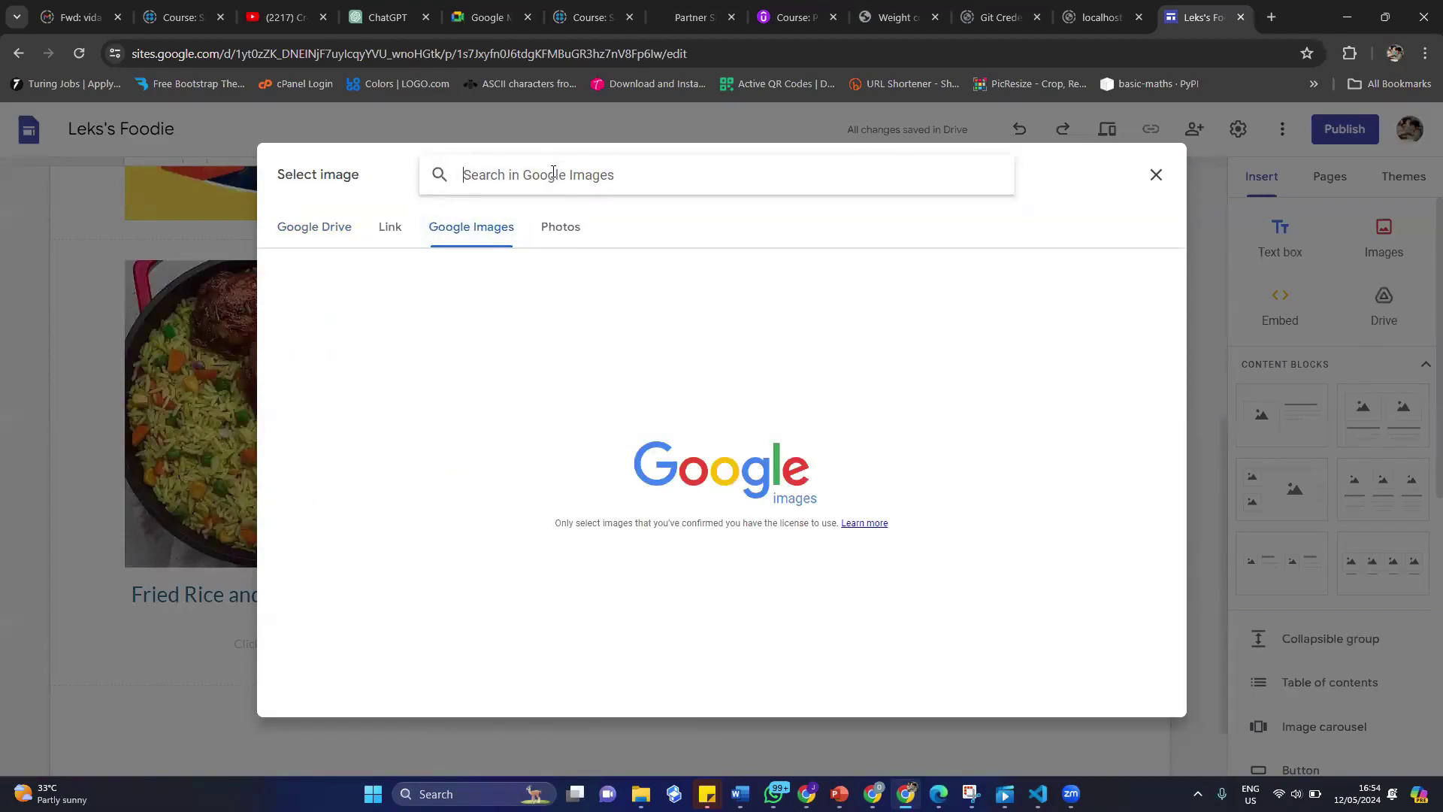
text(Amala and)
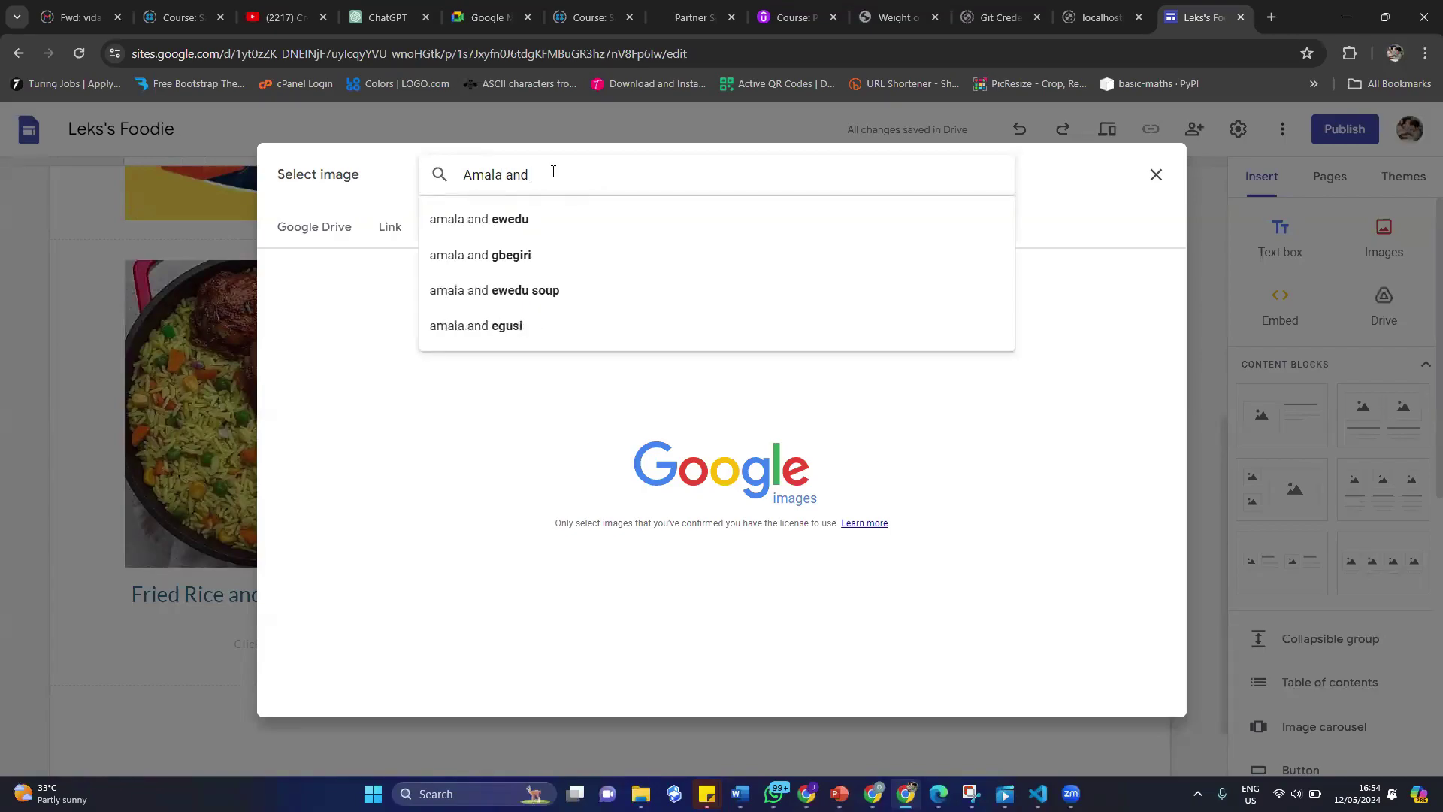
text( gbegiri)
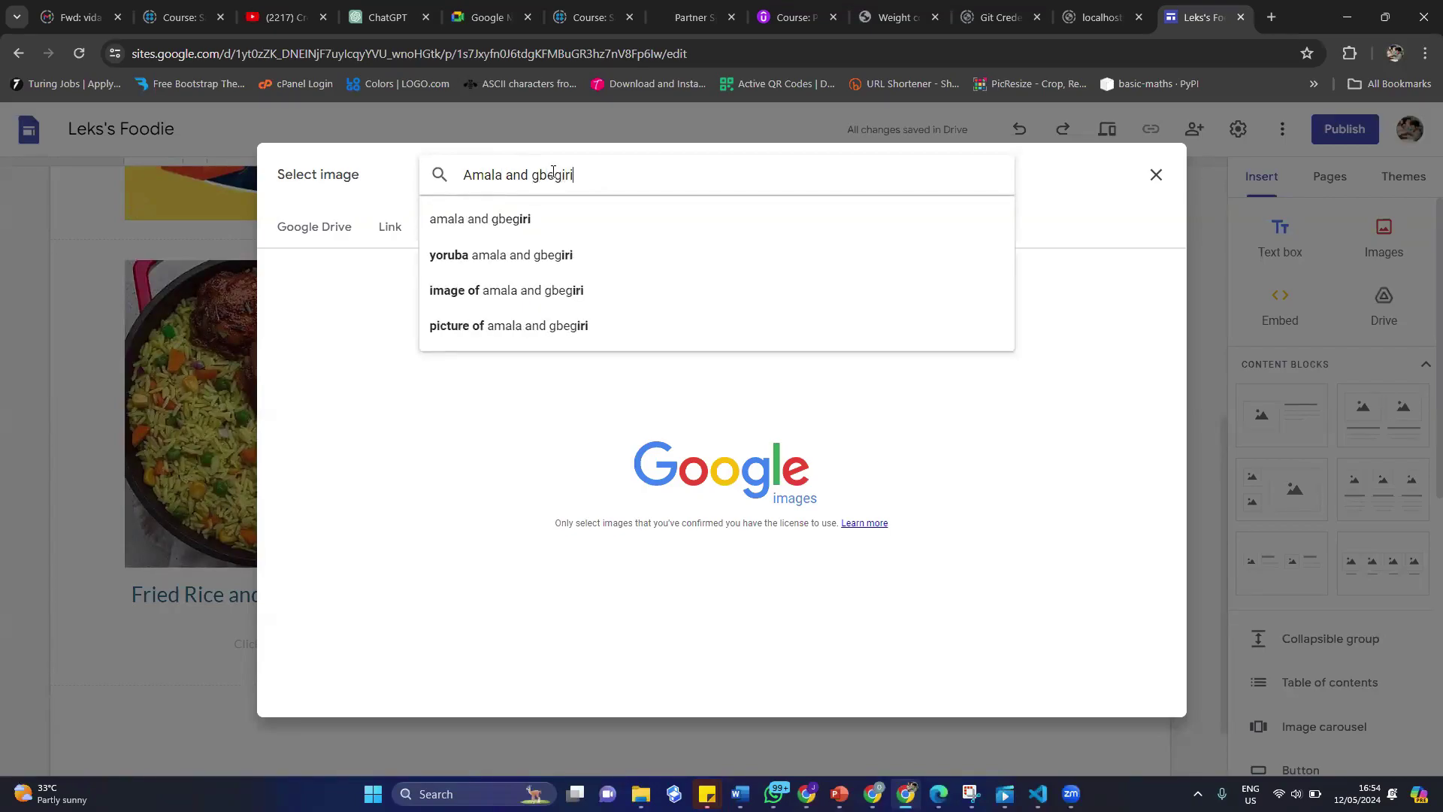
click(545, 217)
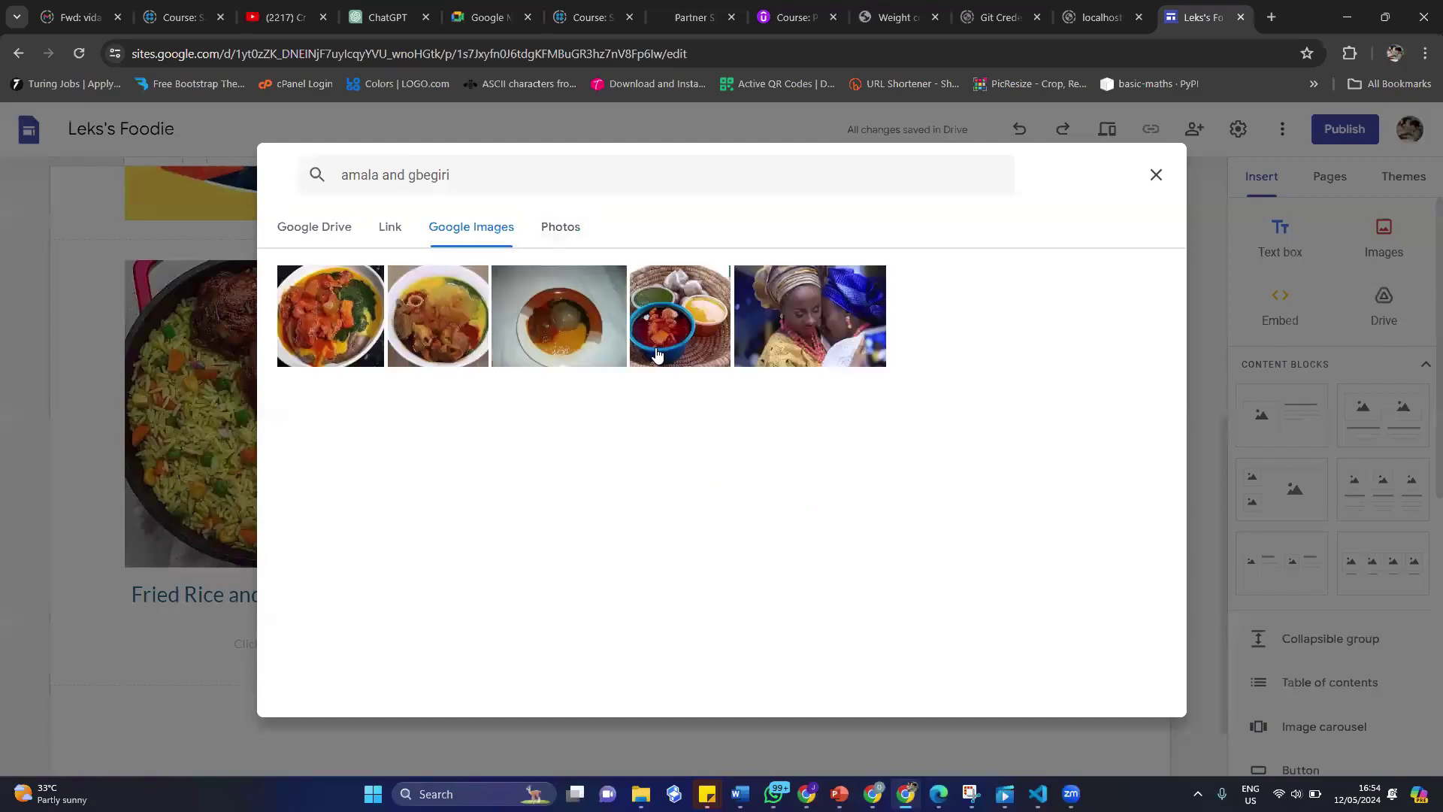
click(334, 317)
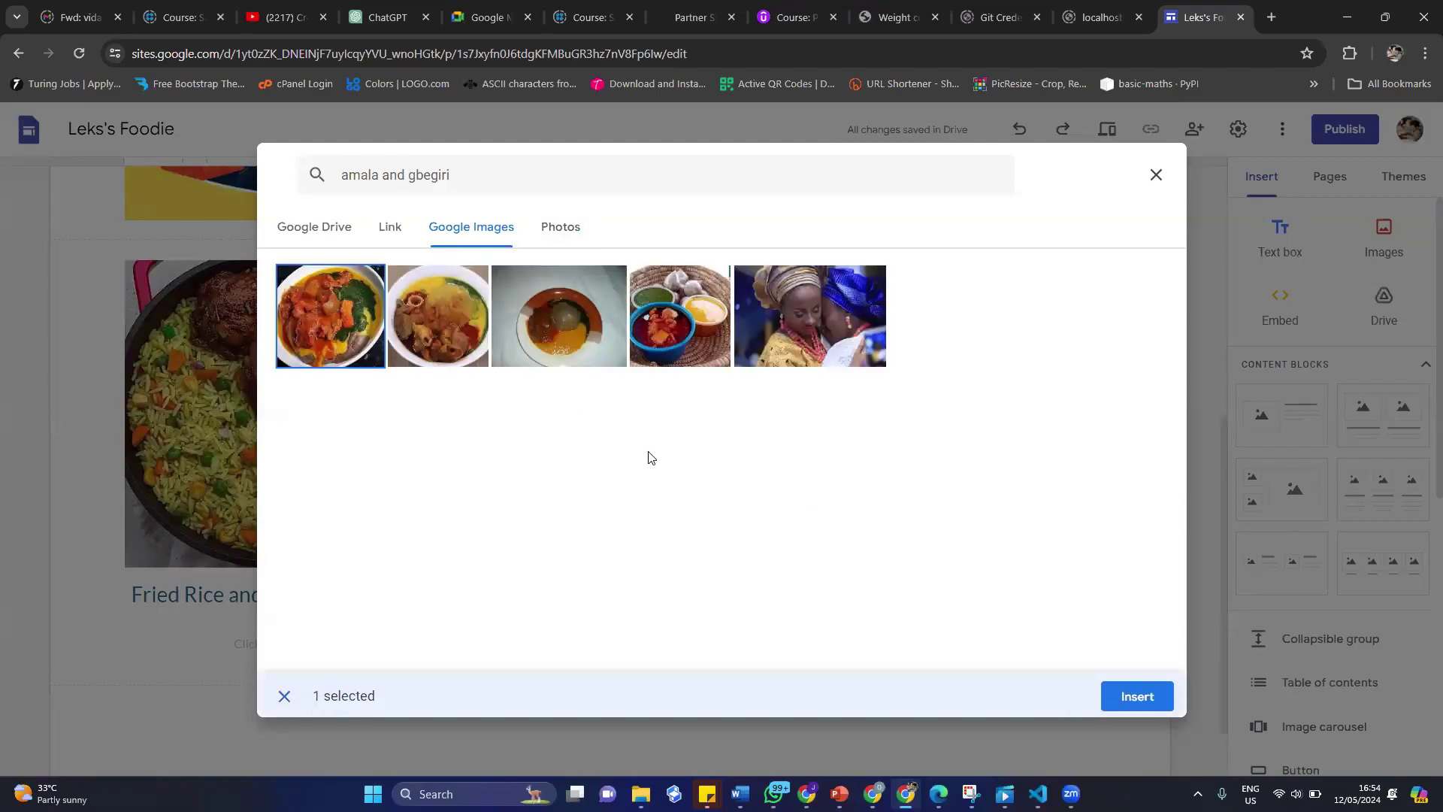
click(1139, 693)
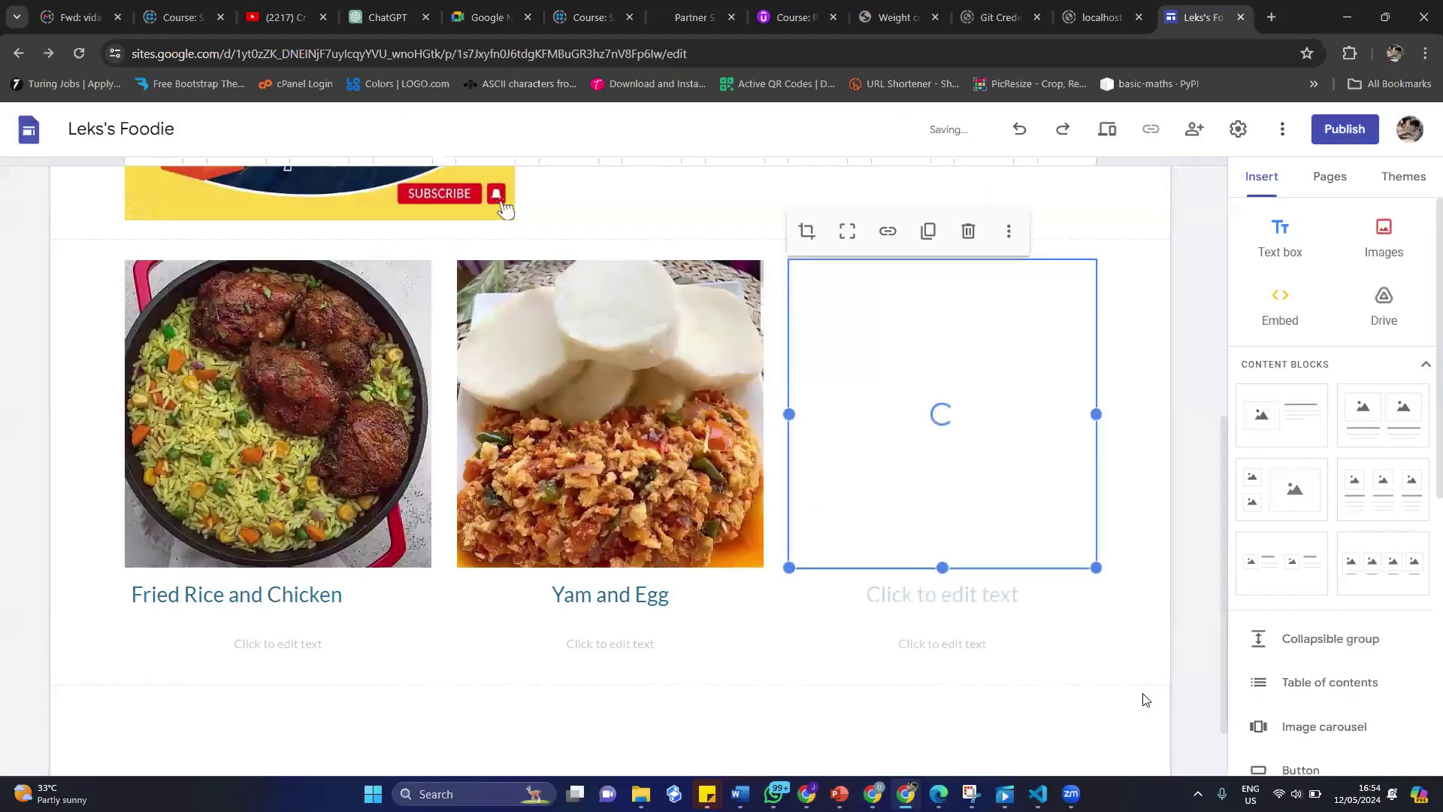
Enter "Amala and gbegiri" as the heading under the third column's picture.
click(947, 595)
text(A)
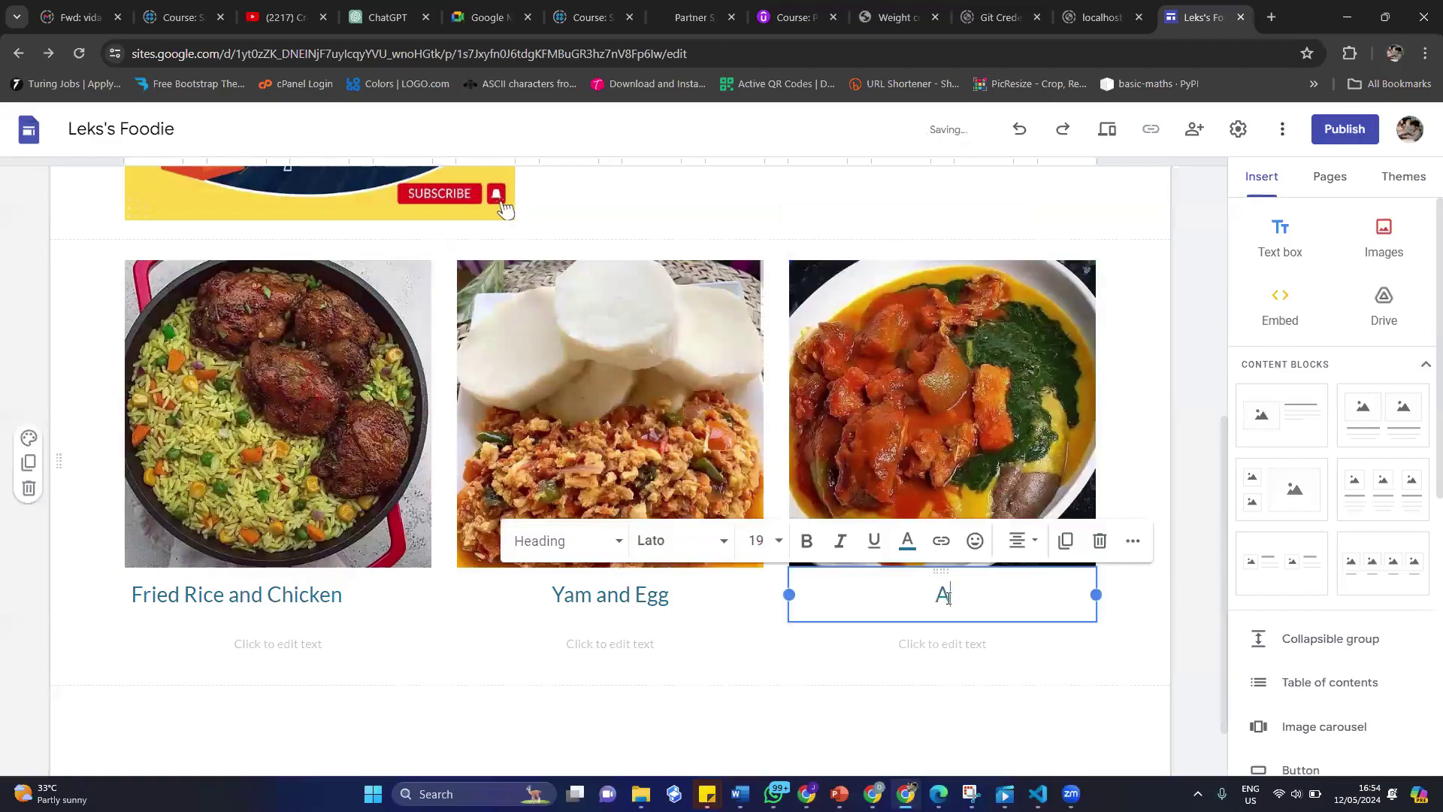
text(mala an)
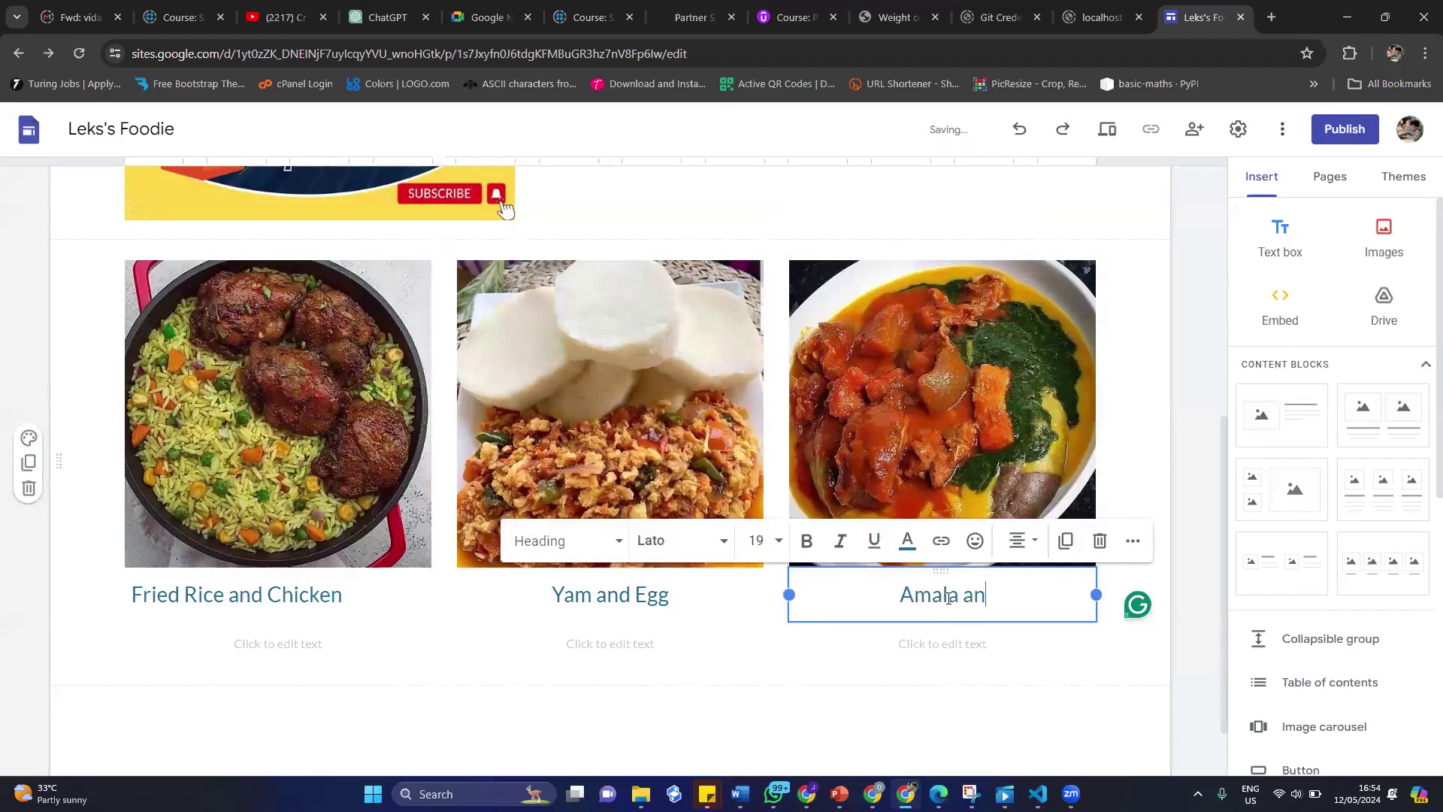
text(d gbegiri)
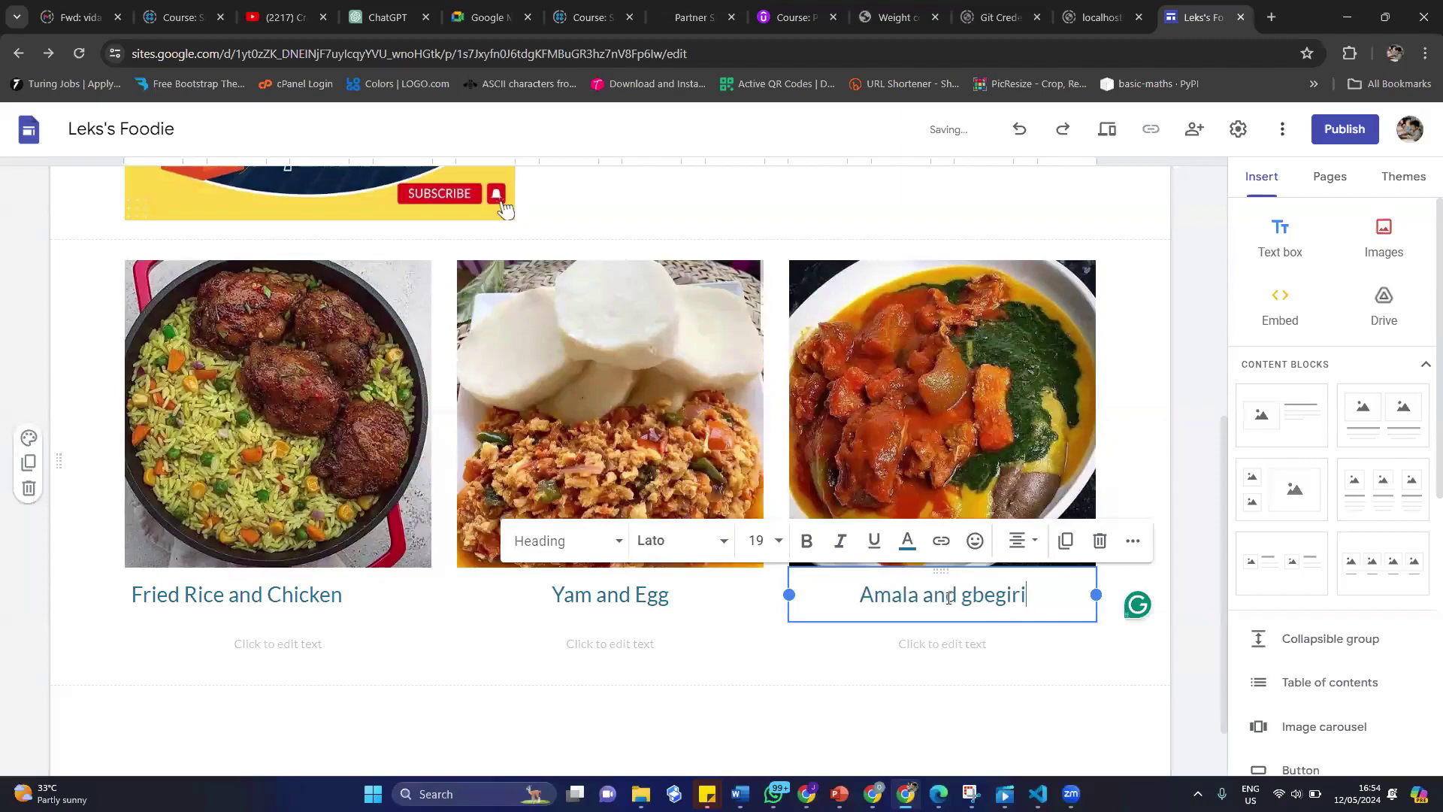
Capitalize the second dish name in the third column's heading so it reads "Amala and Gbegiri".
click(973, 598)
key(BackSpace)
text(G)
click(967, 646)
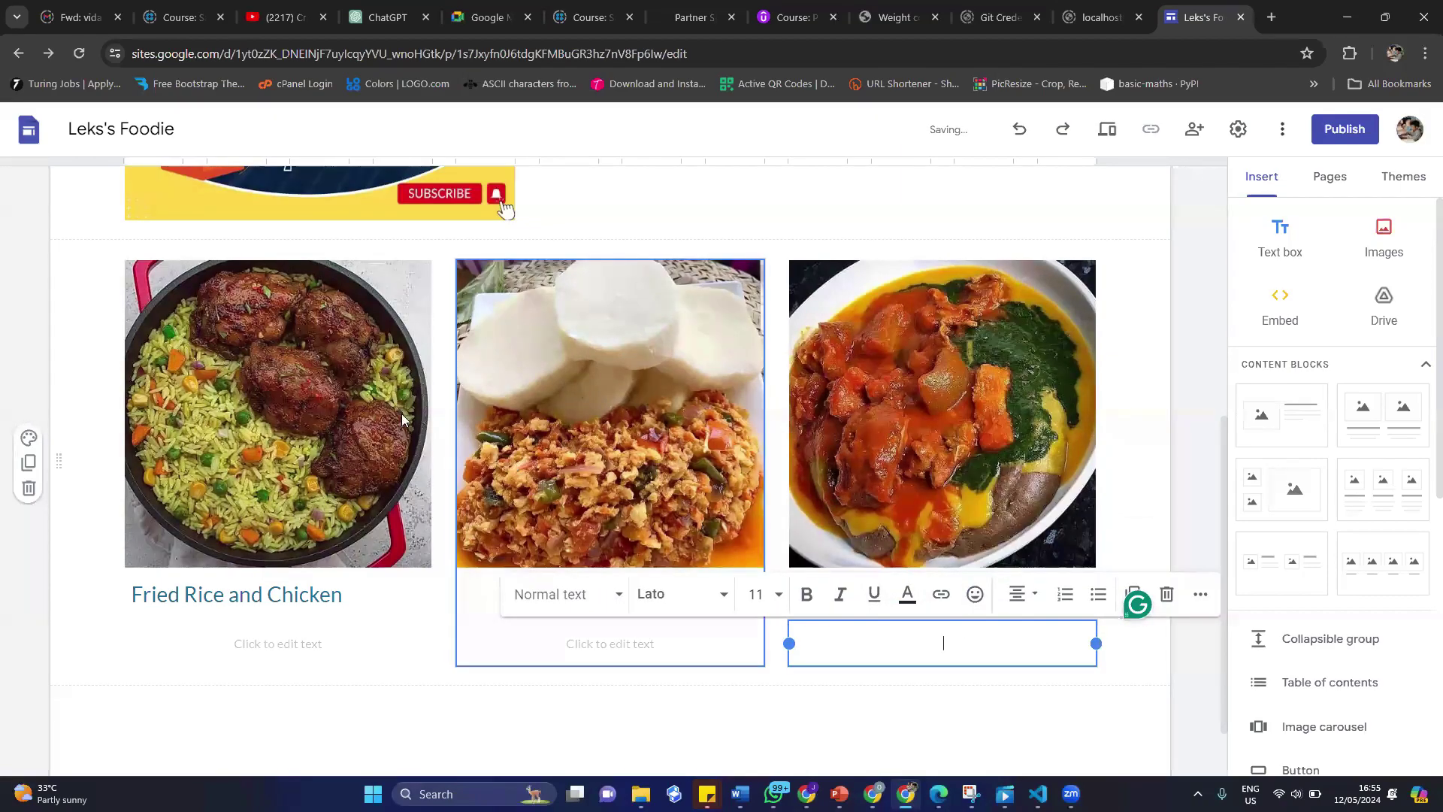
click(85, 517)
Add a page footer with the centred text "copyright Lek's foodie".
scroll(538, 387, up, 3)
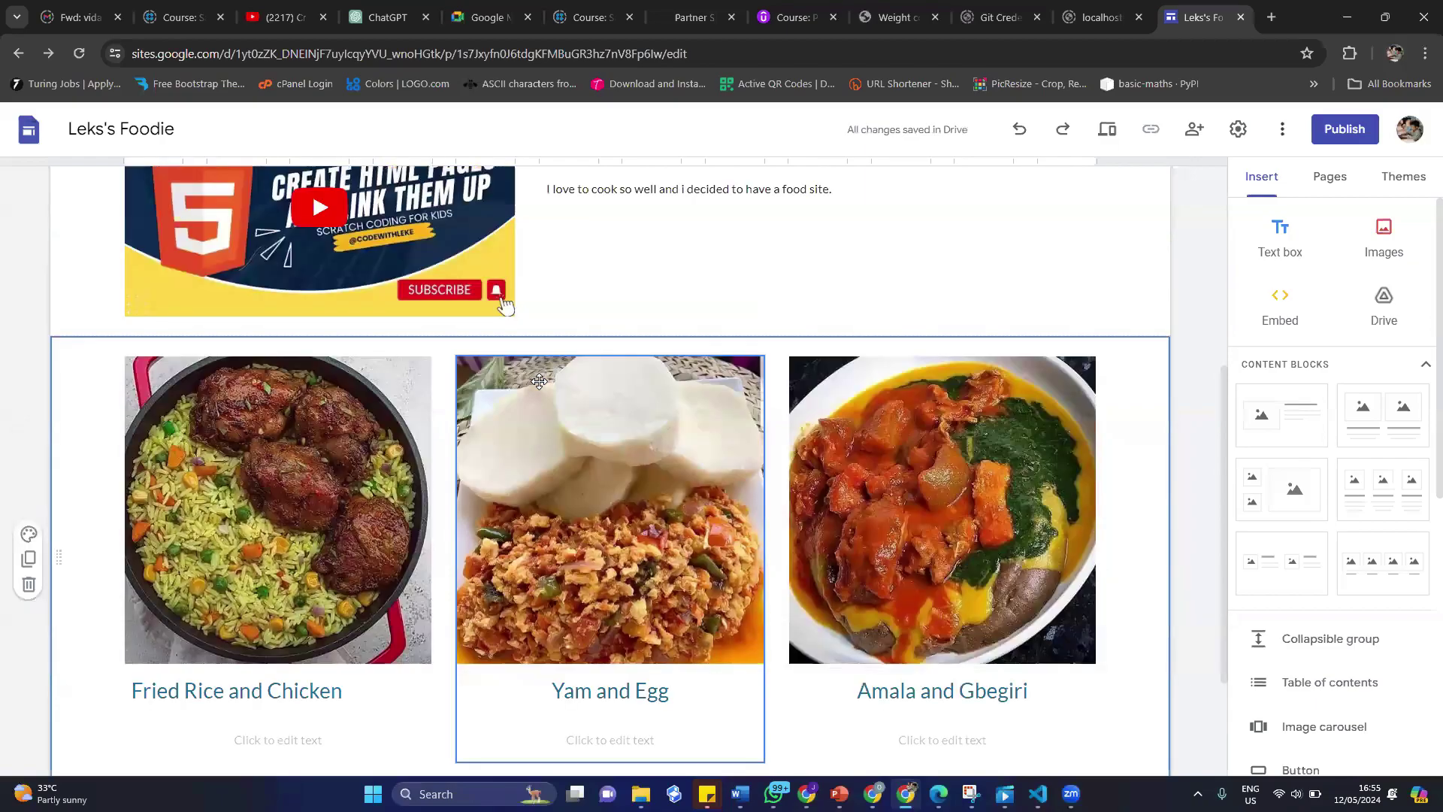
scroll(538, 388, up, 2)
scroll(538, 388, down, 6)
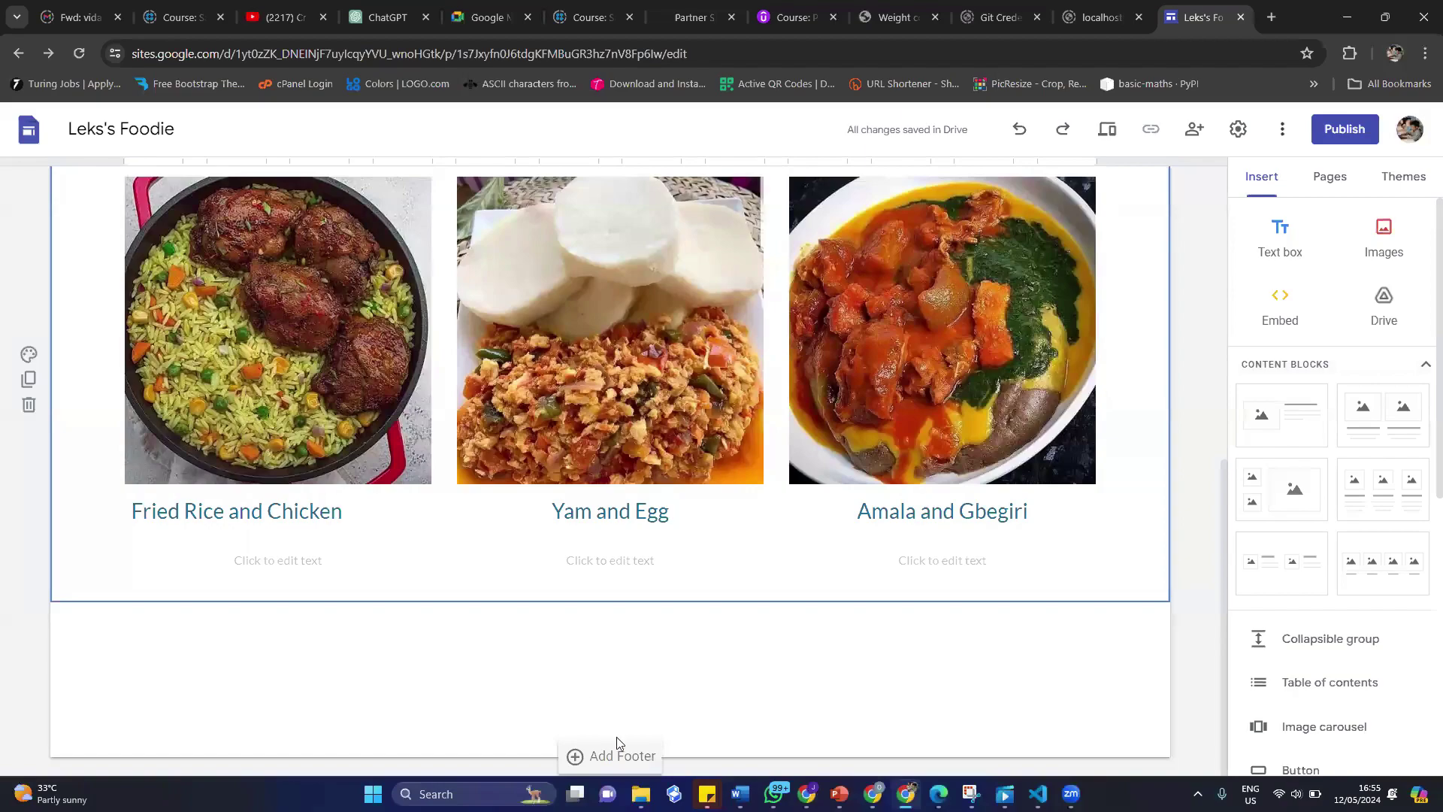
click(602, 758)
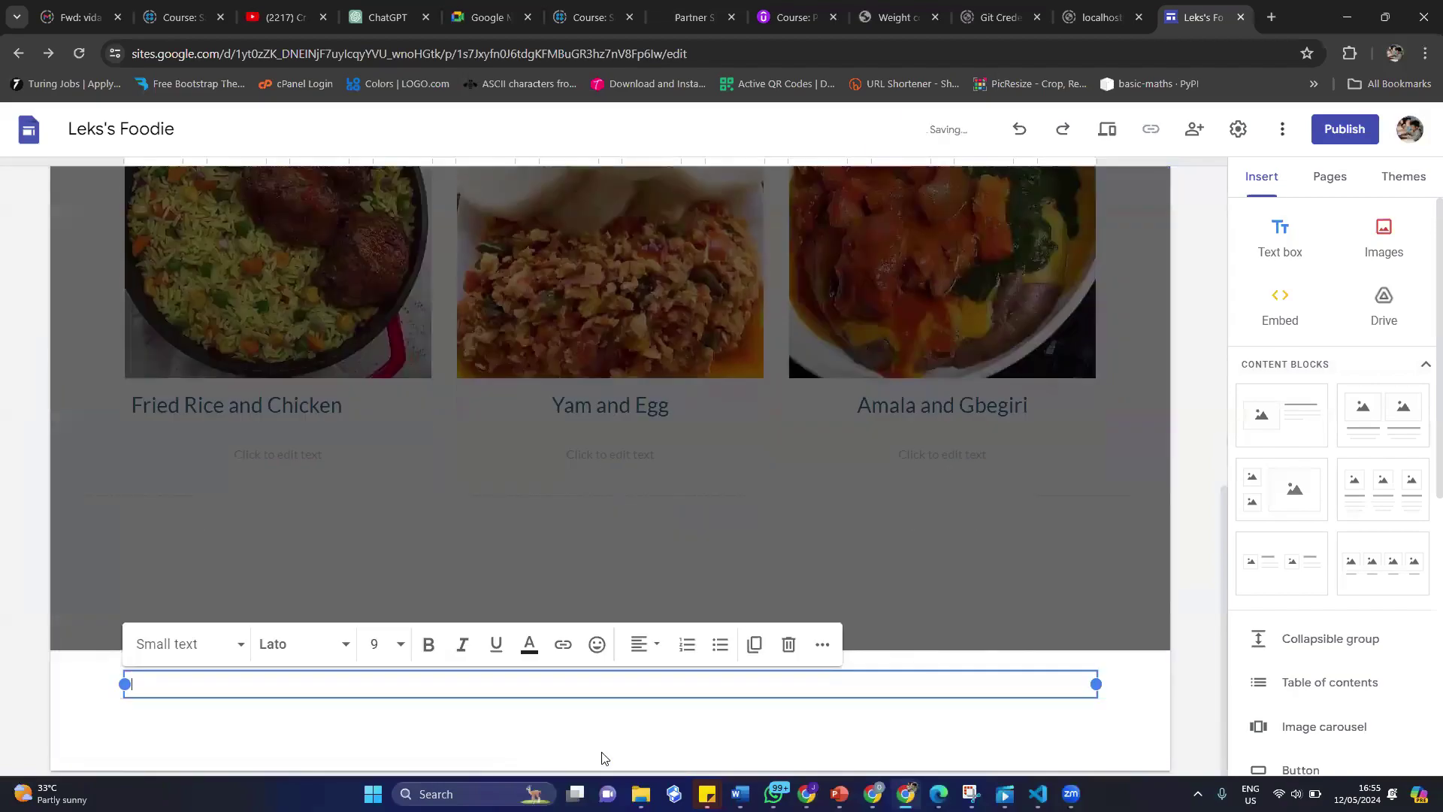
text(copyright)
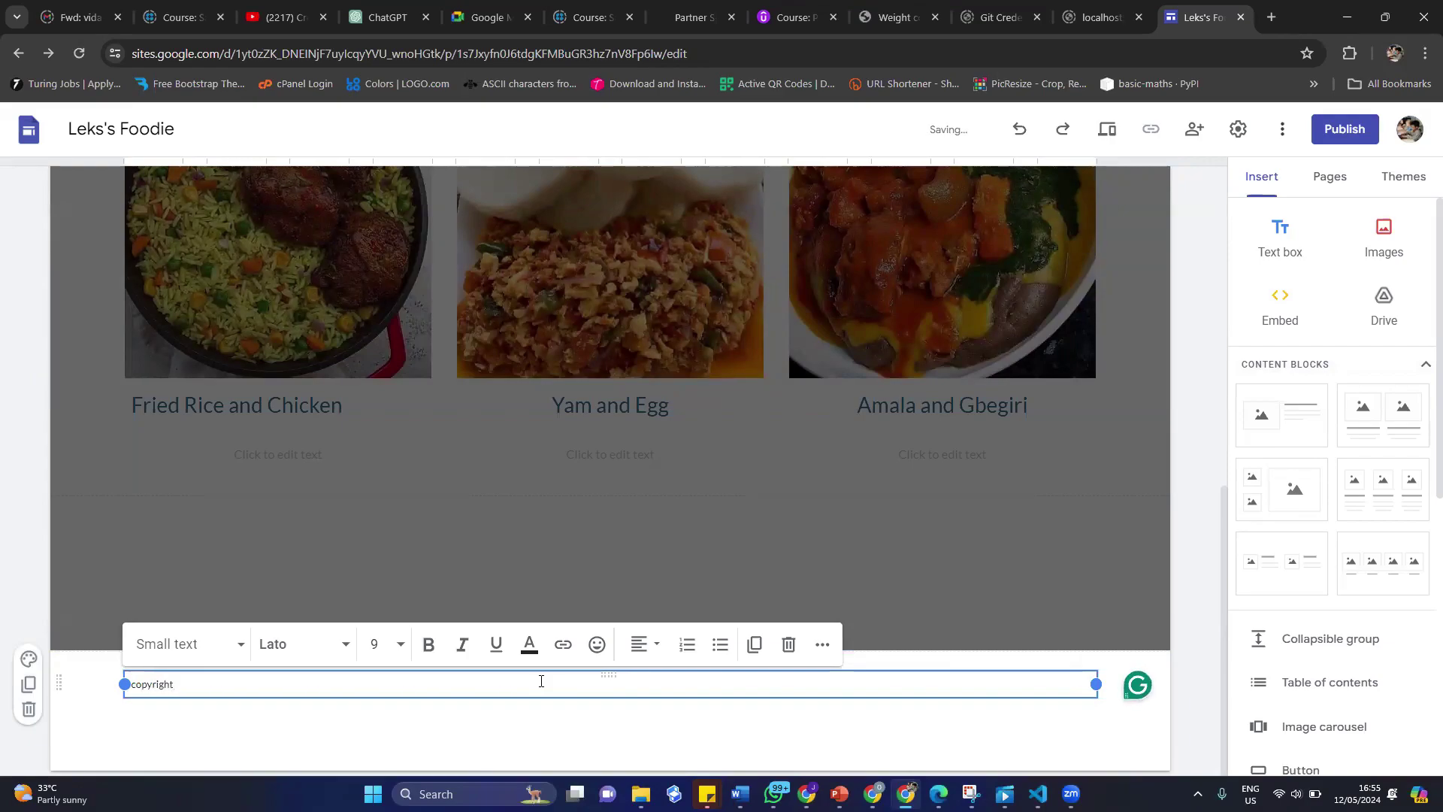
text( Lek's foodie)
click(641, 646)
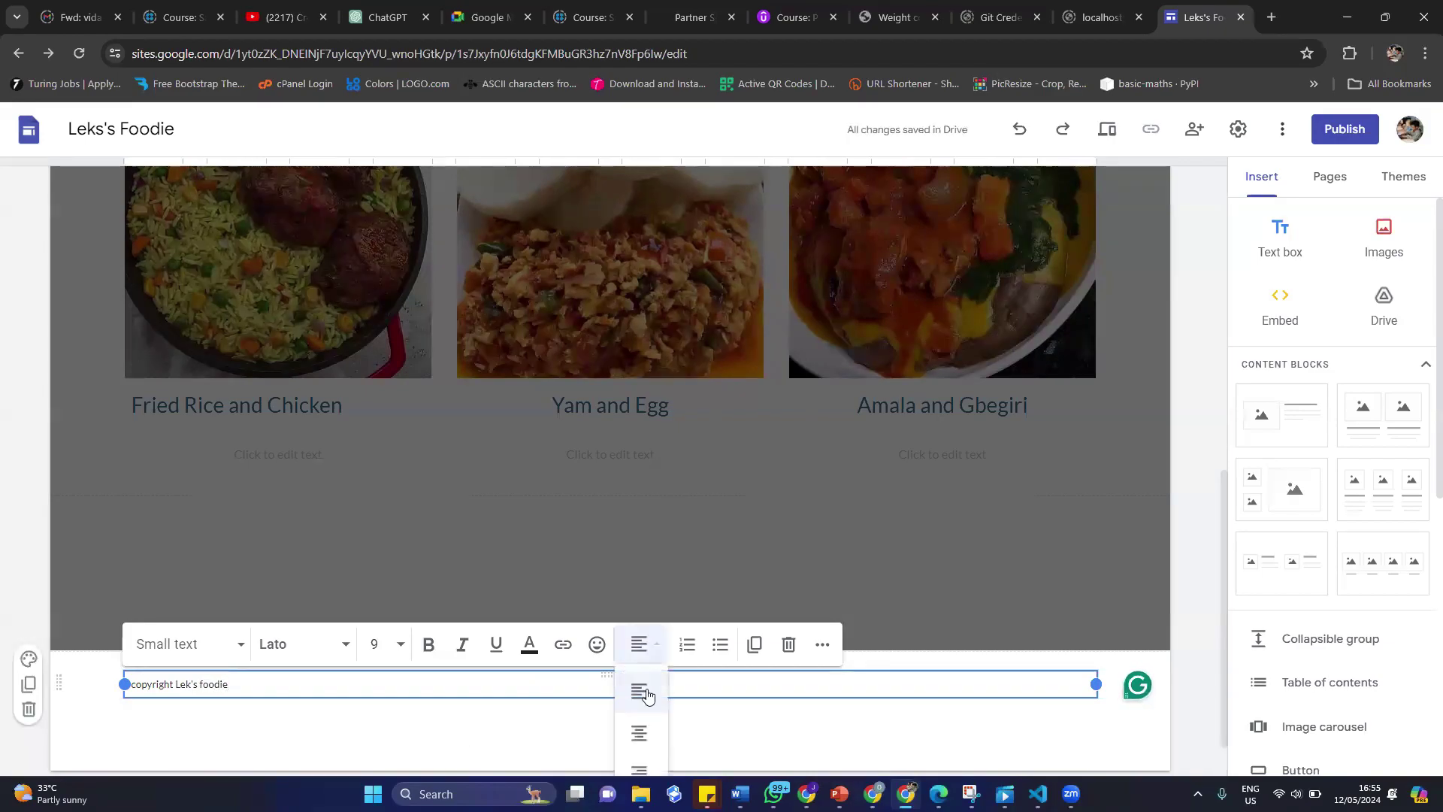
click(640, 733)
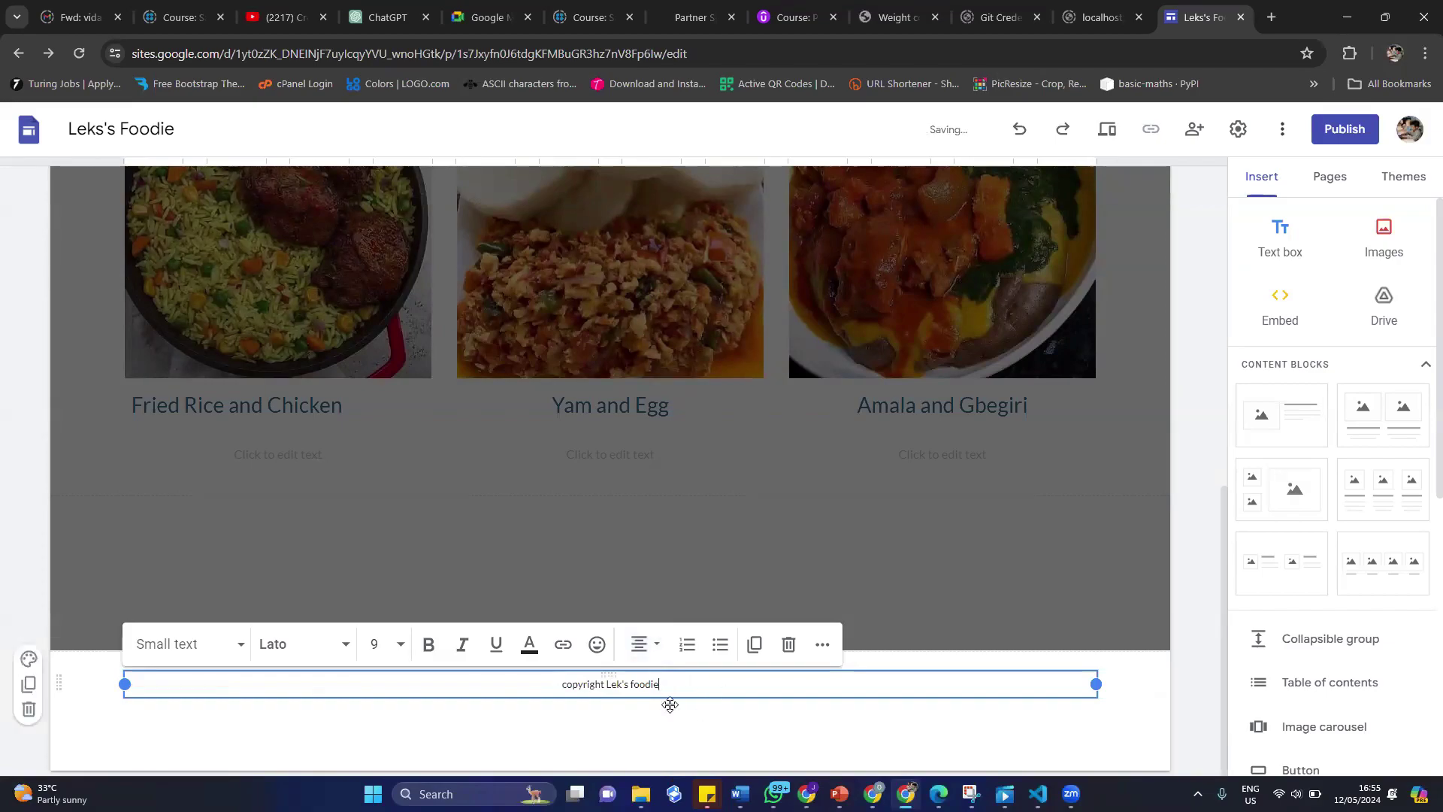
Append the salad bowl emoji, found with an emoji search for "food", to the footer's copyright text.
click(596, 646)
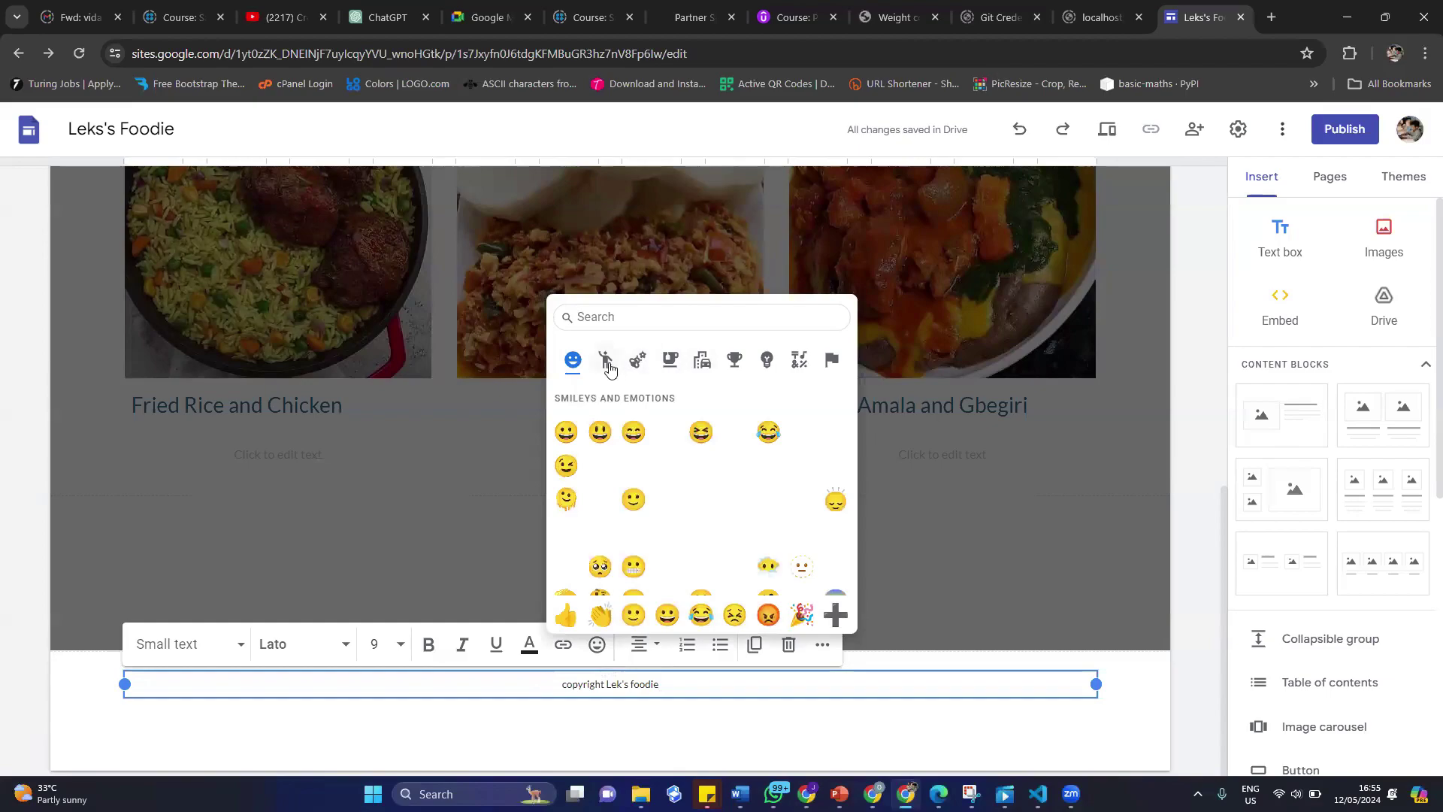
click(606, 362)
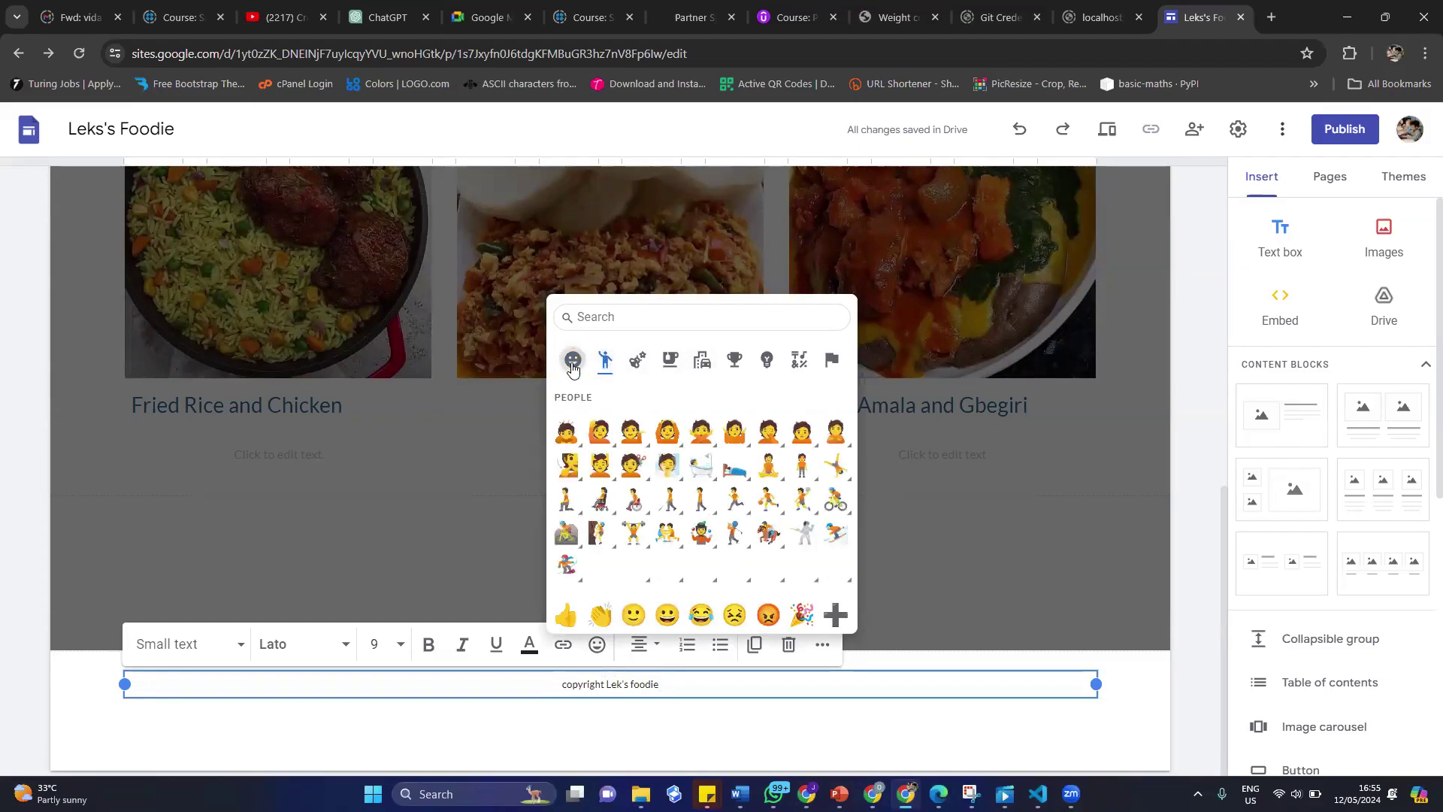
click(572, 362)
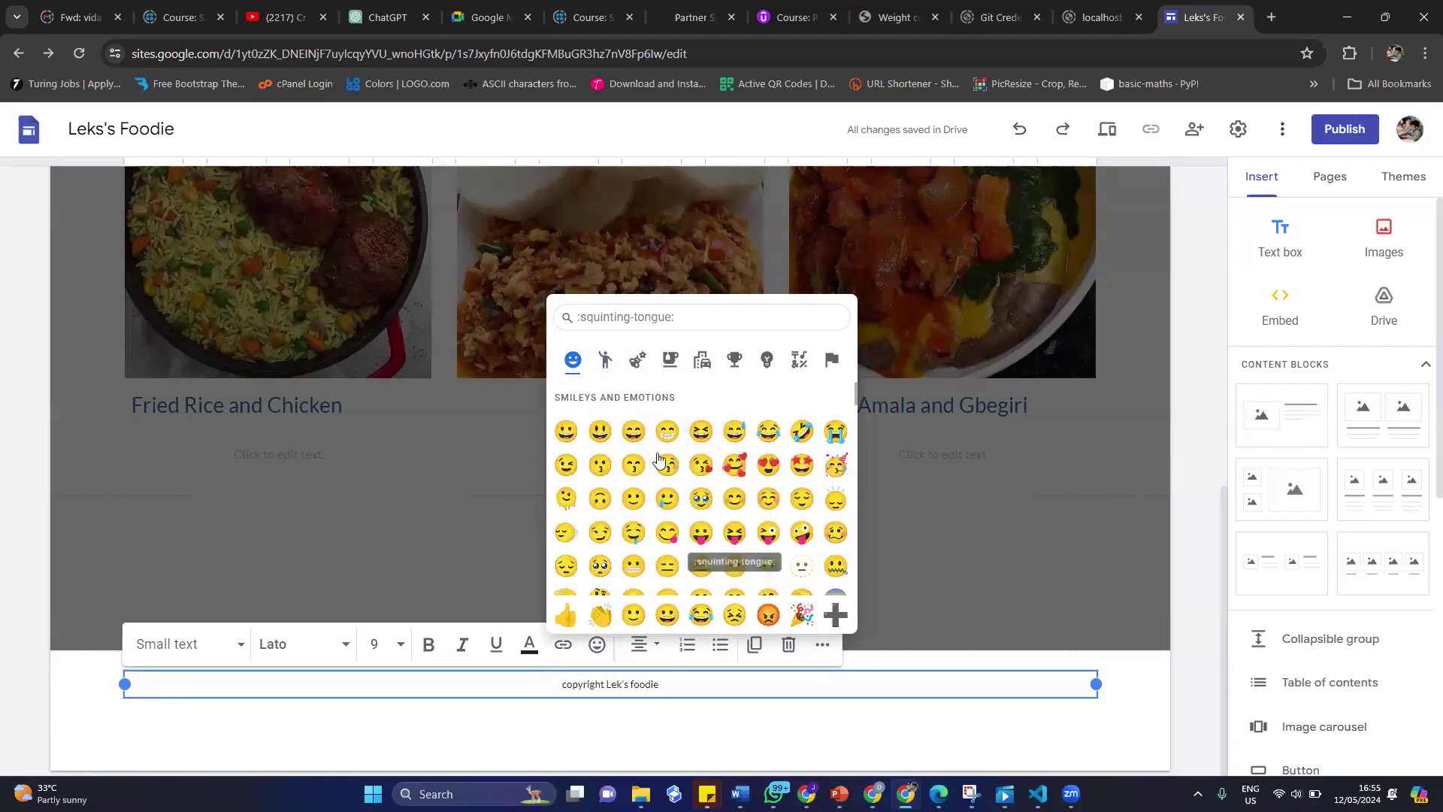
click(626, 316)
text(food)
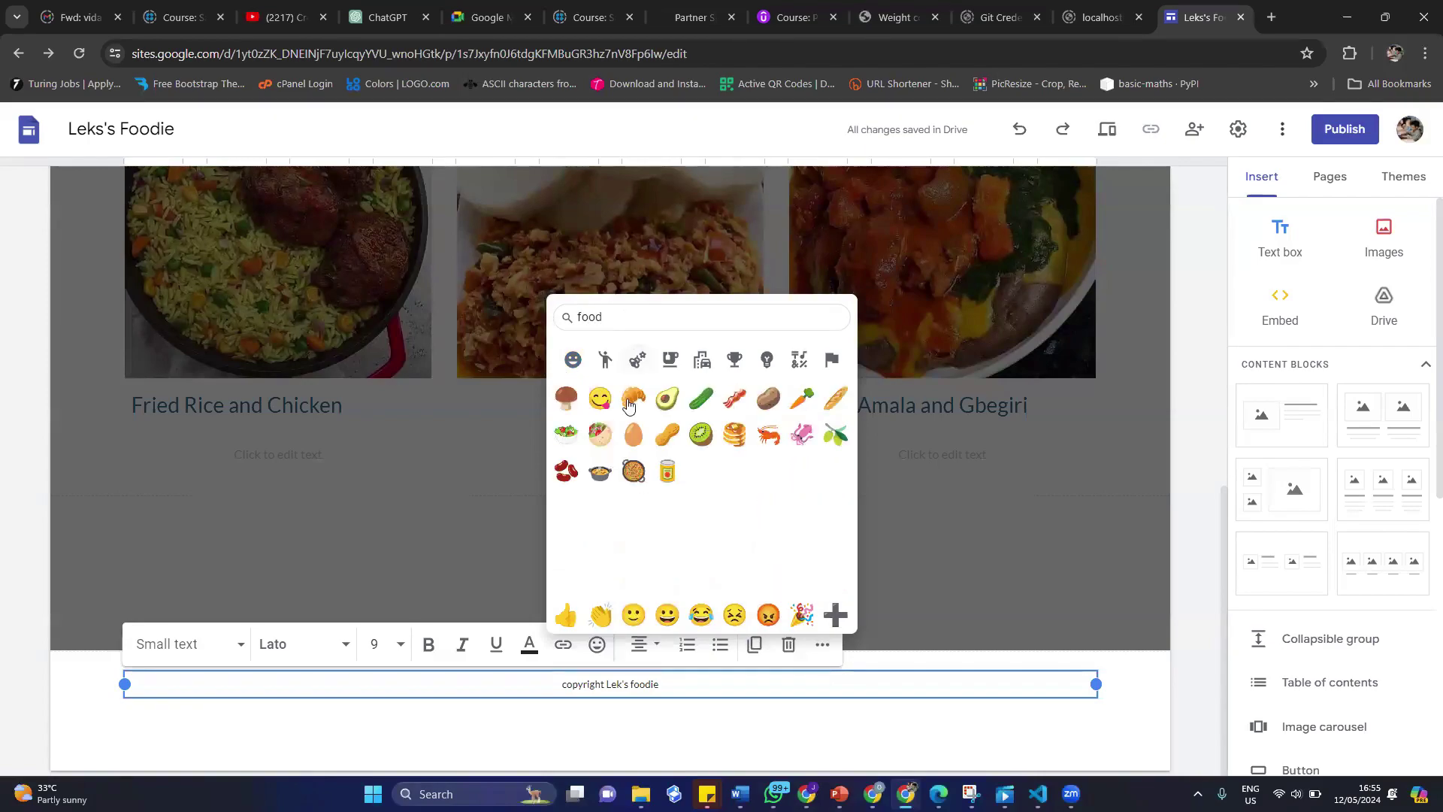
click(566, 434)
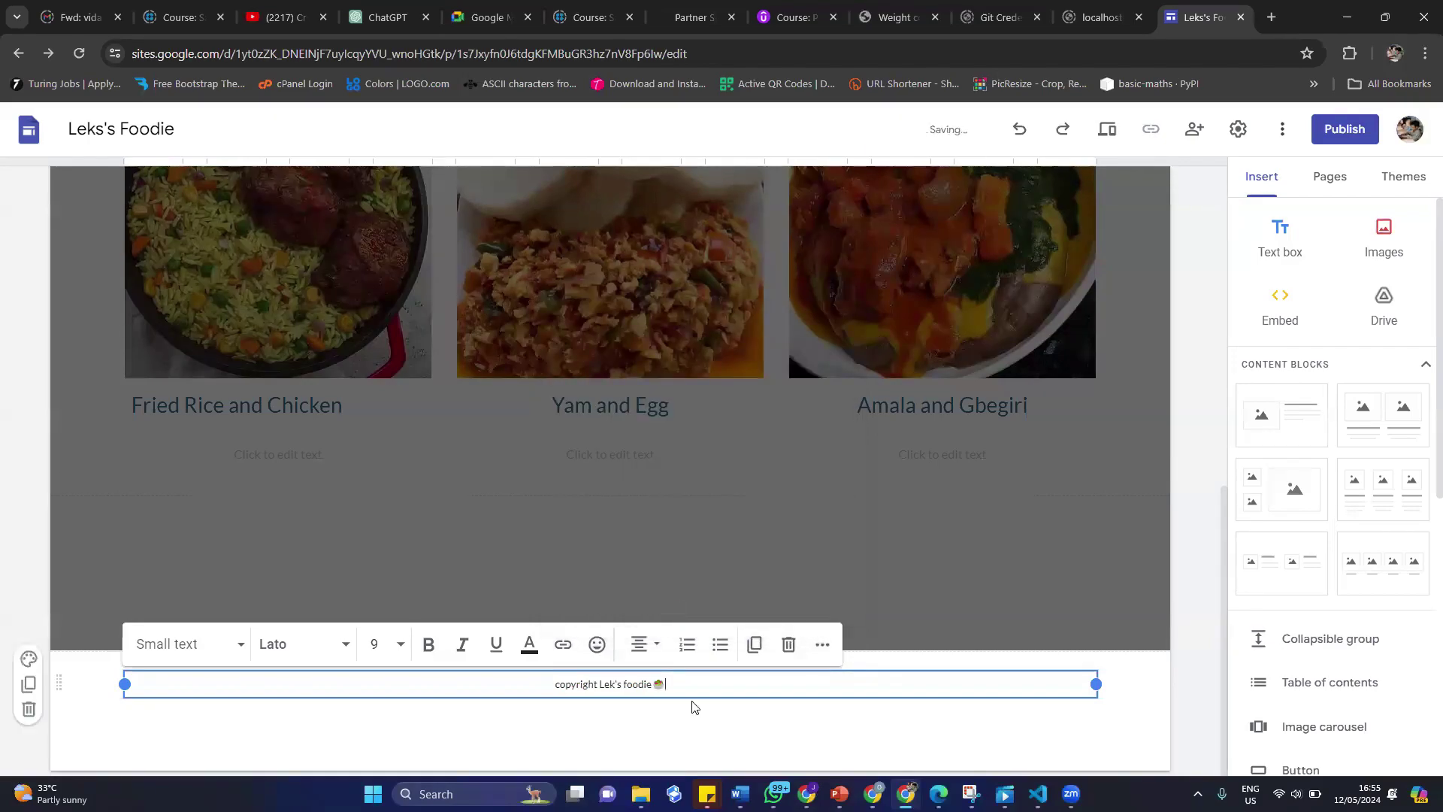
click(651, 754)
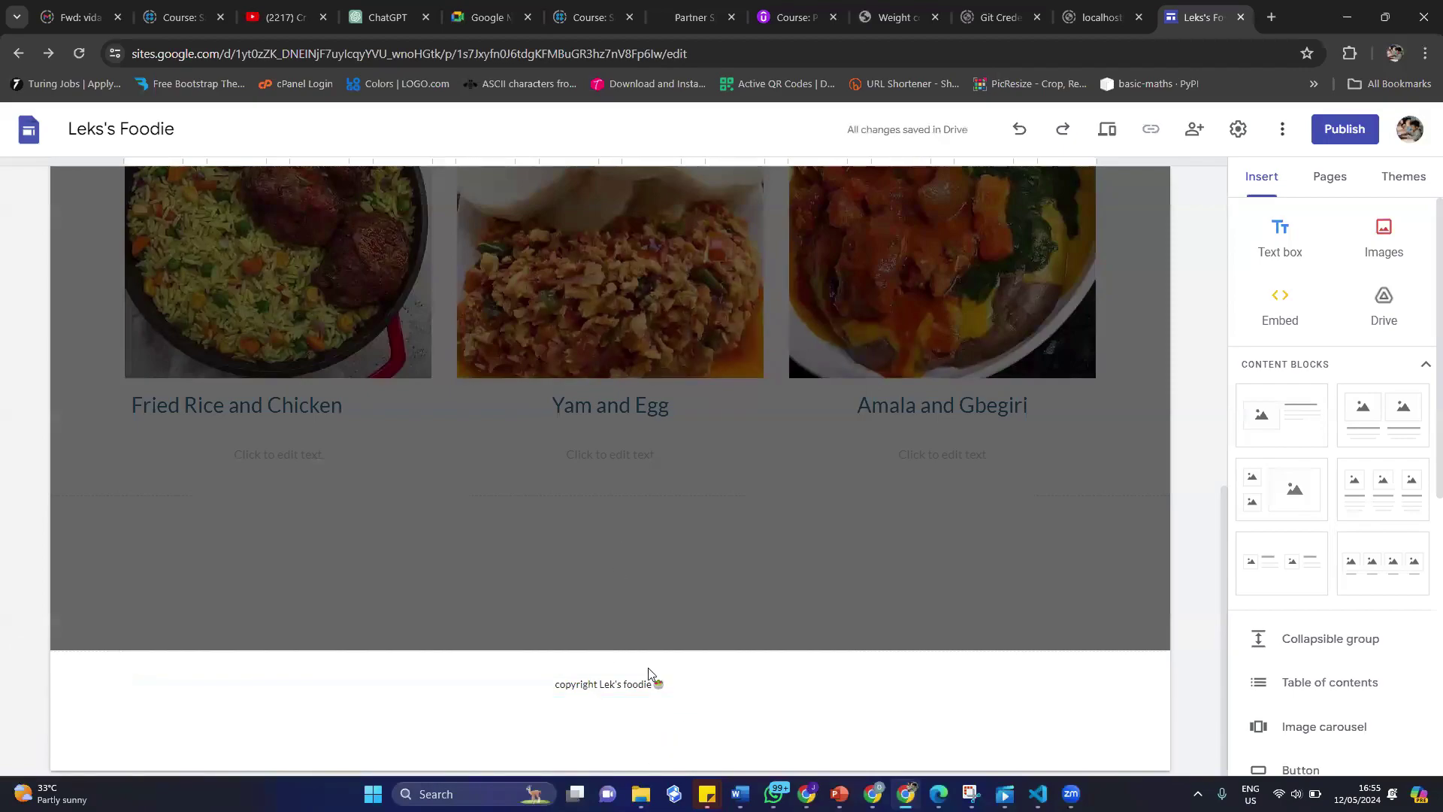
click(675, 685)
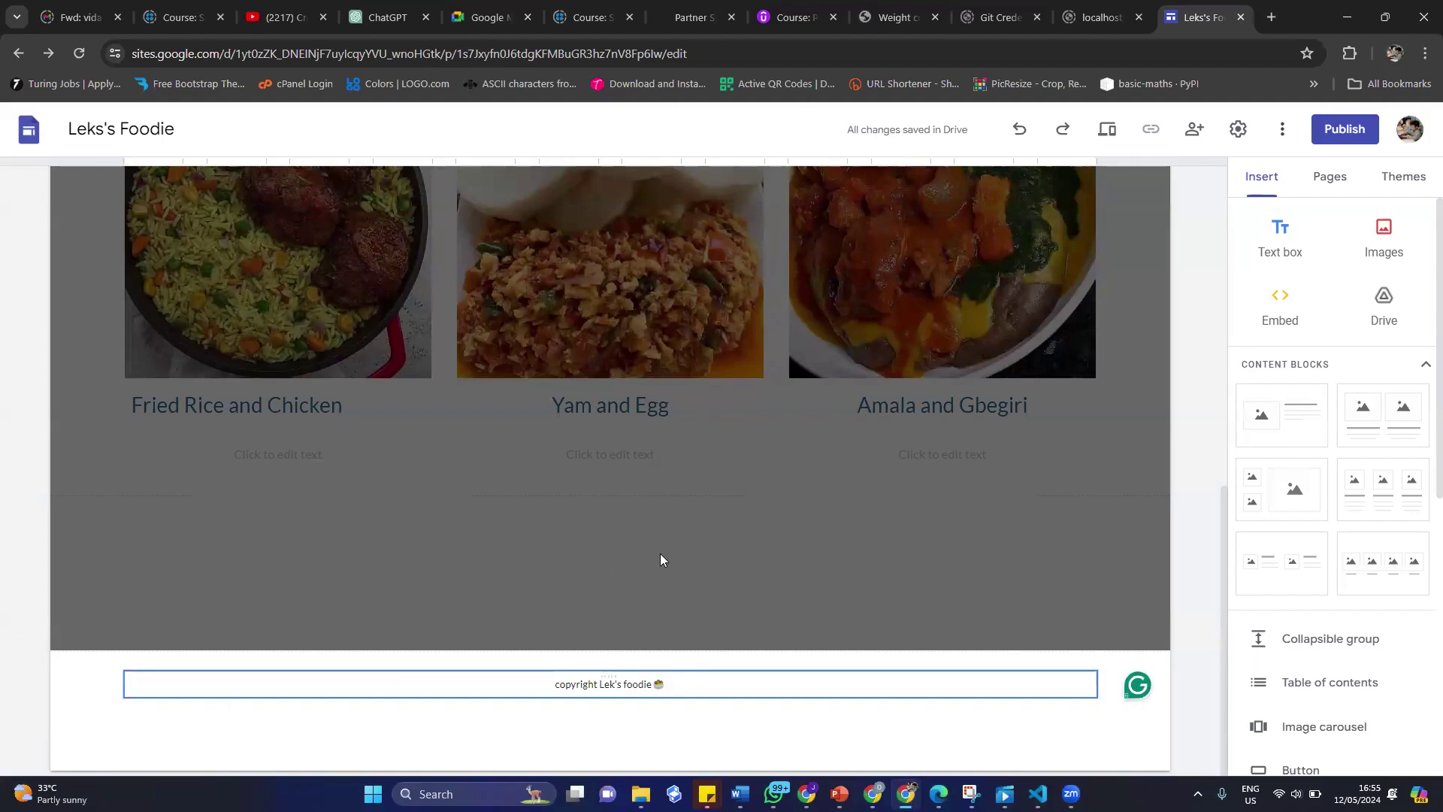
Add two text boxes to the footer below the copyright line, reading "Address" and "Phone Number:".
click(1280, 239)
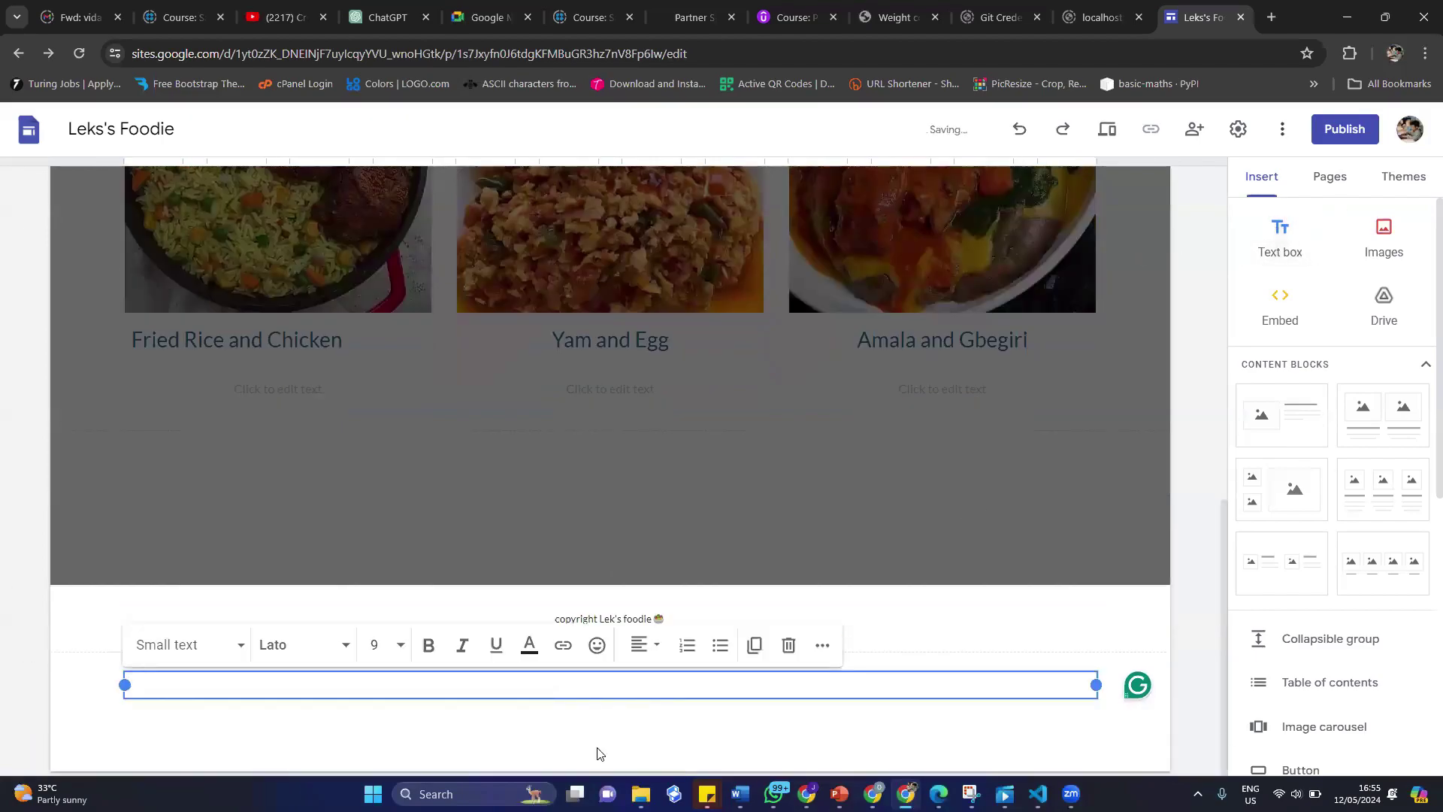
text(A)
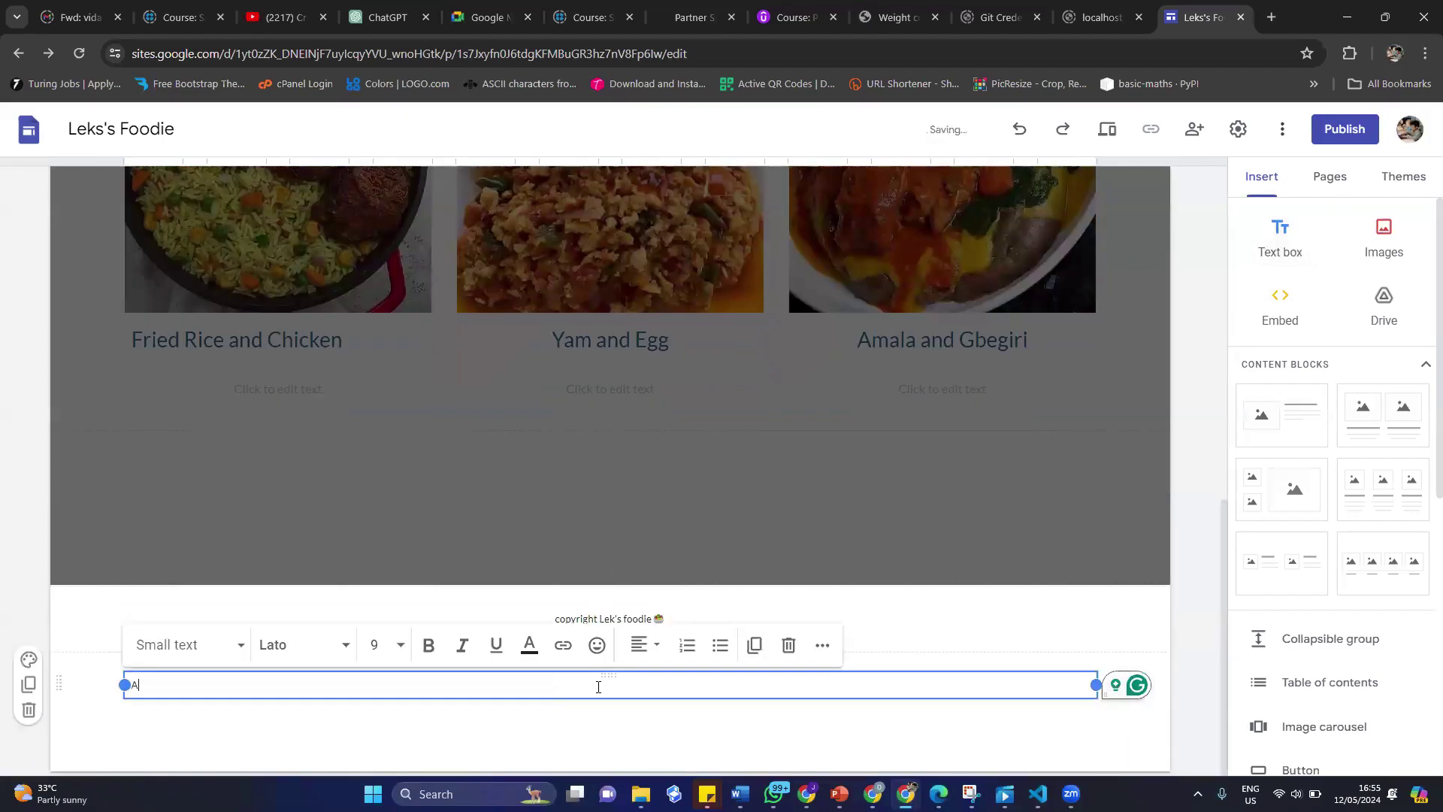
text(ddress)
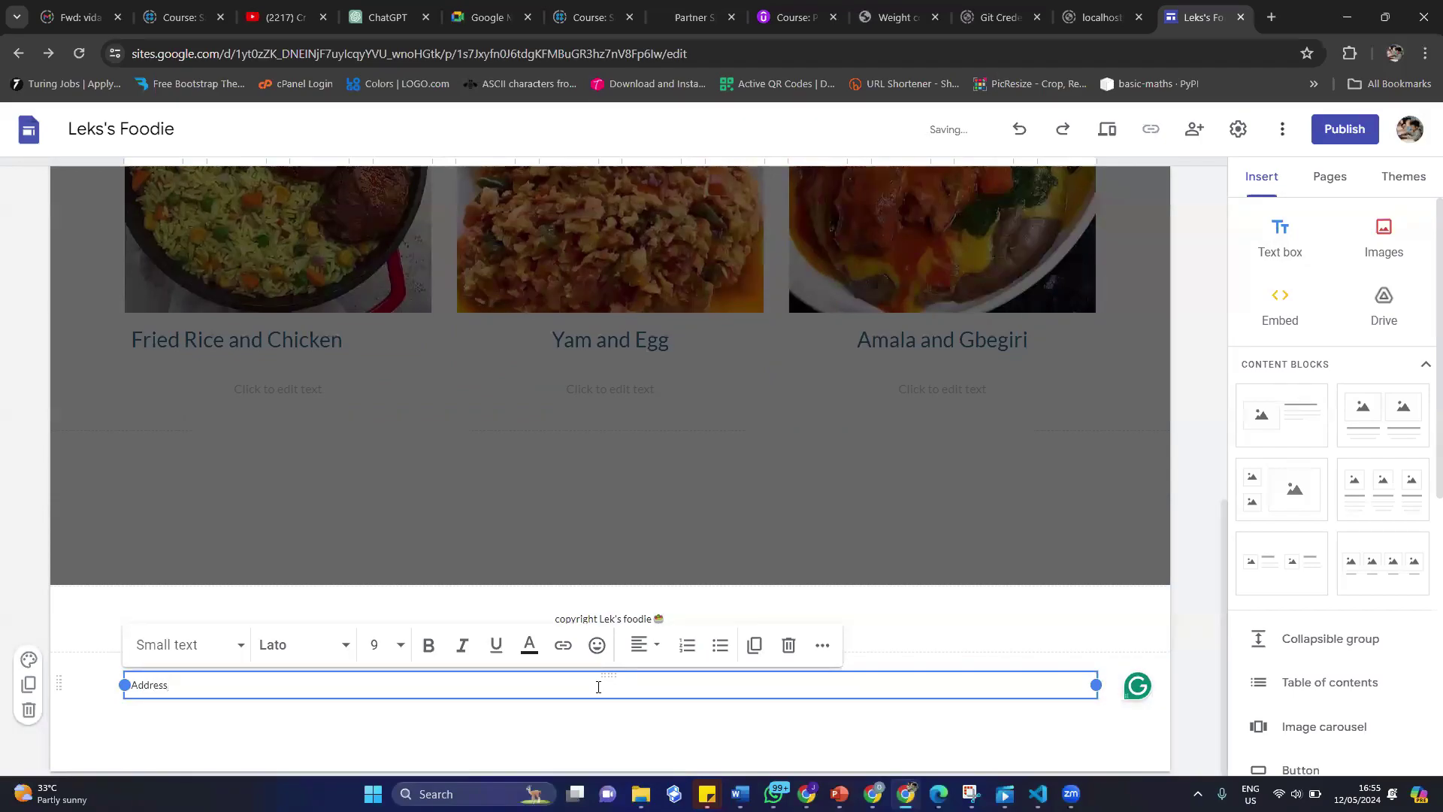
click(1283, 235)
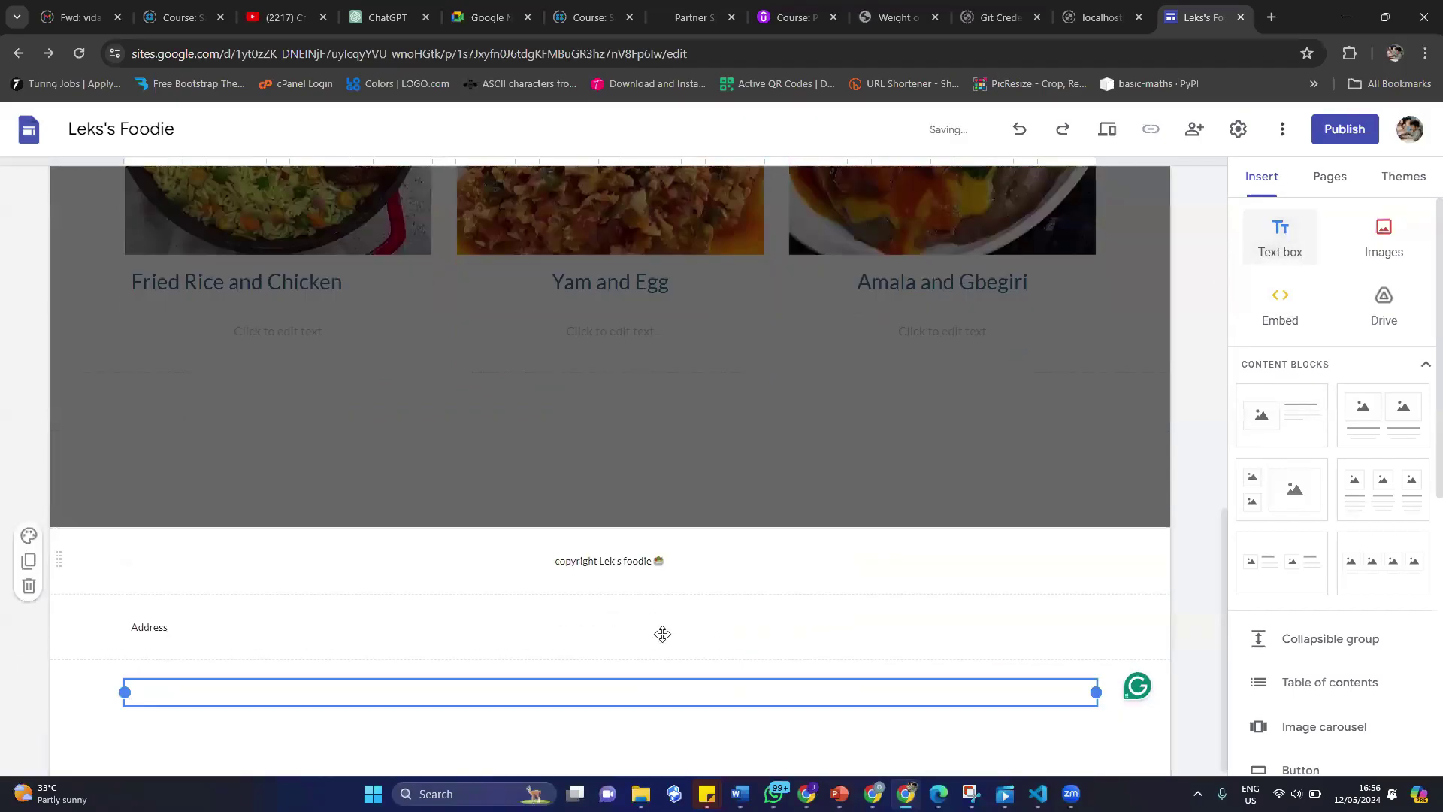
text(Phone)
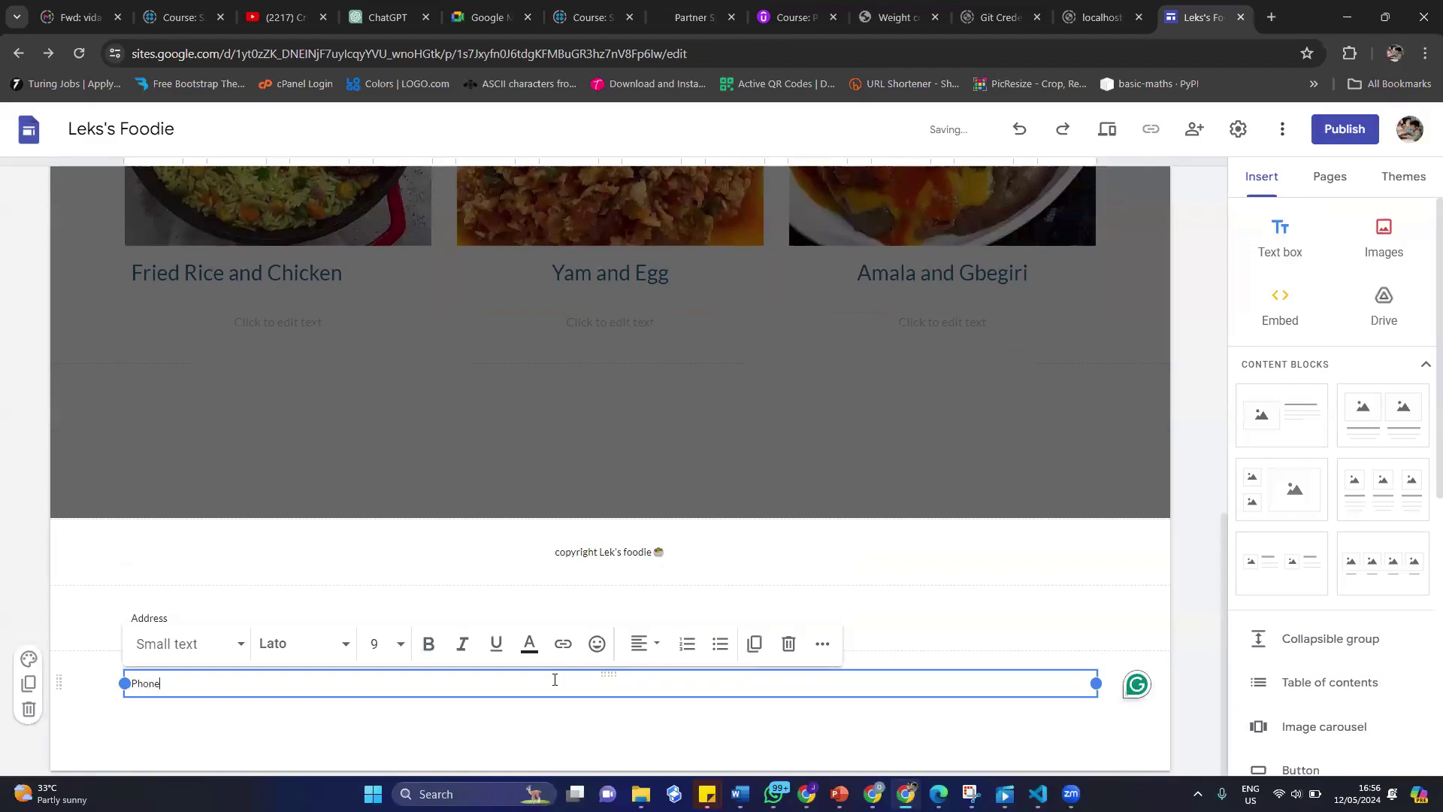
text( Number)
click(865, 590)
Centre-align the "Phone Number:" and "Address" lines in the footer.
click(203, 674)
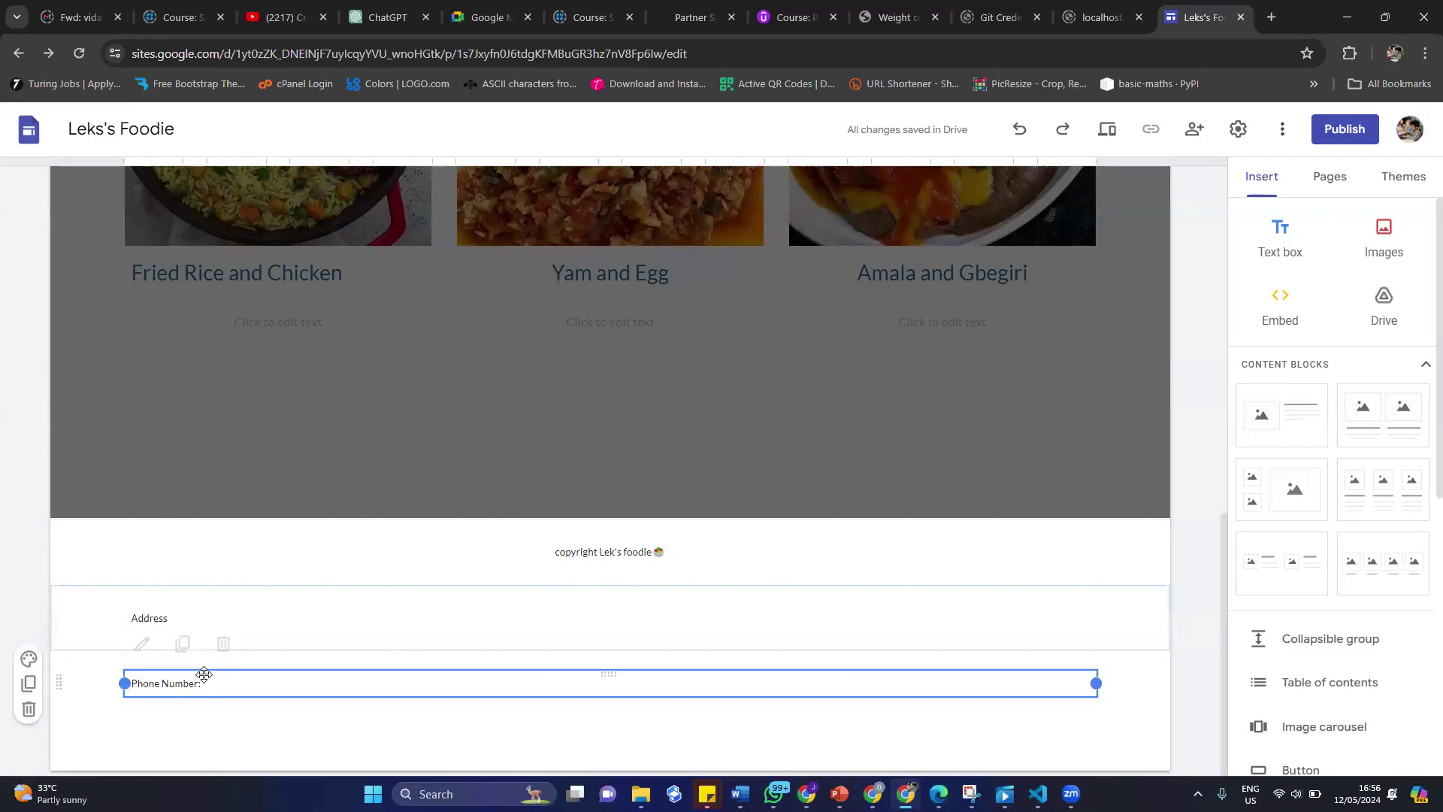
click(515, 684)
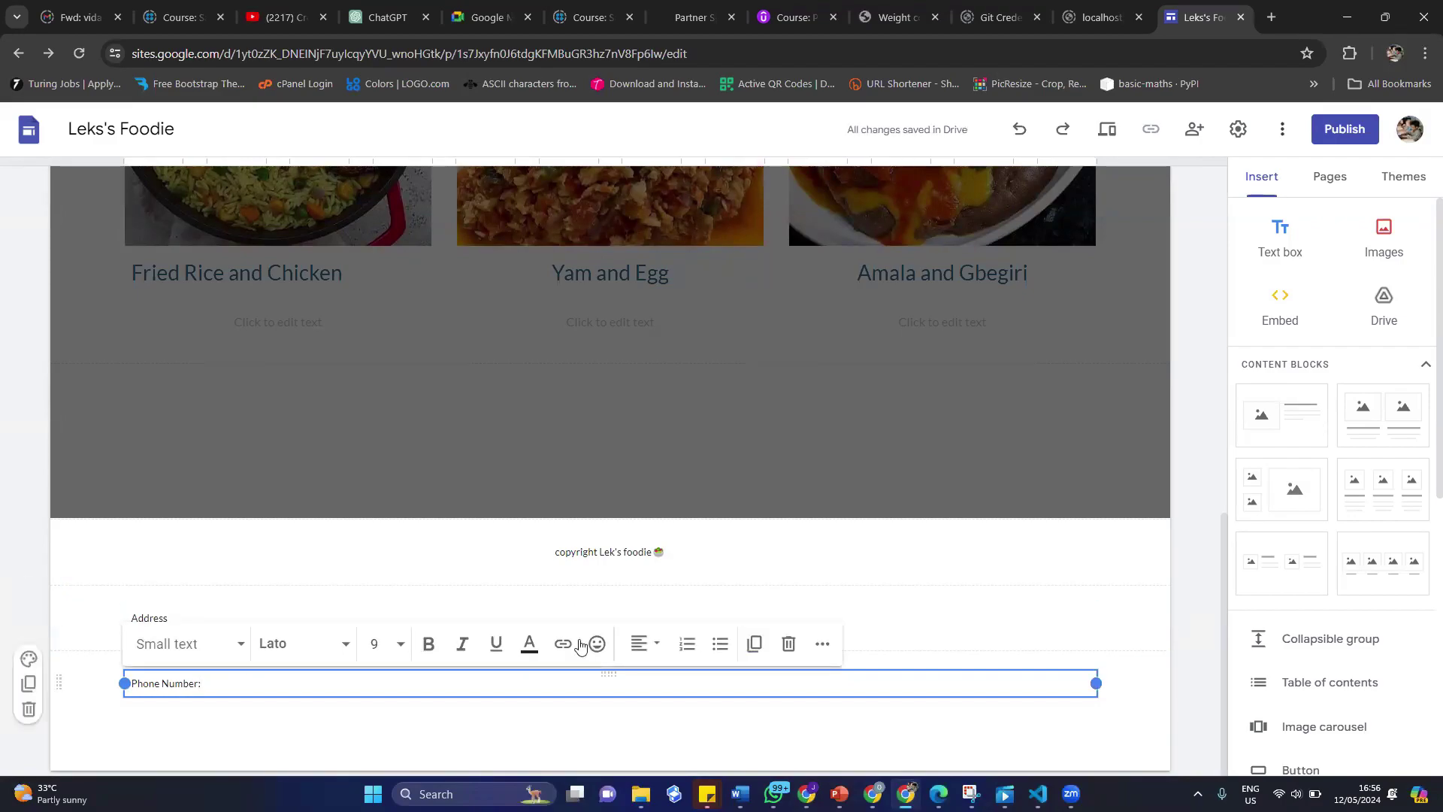
click(652, 648)
click(638, 733)
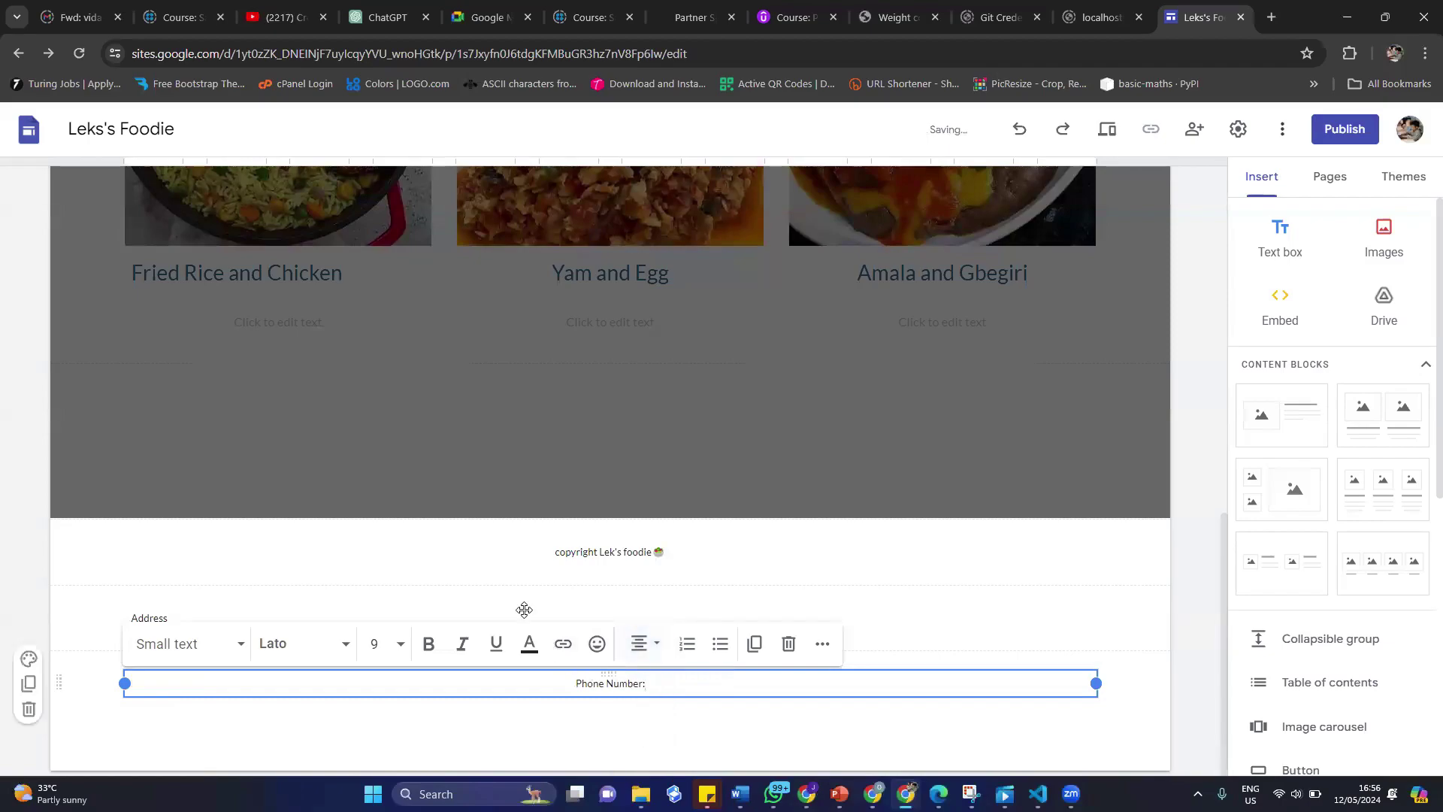
click(467, 611)
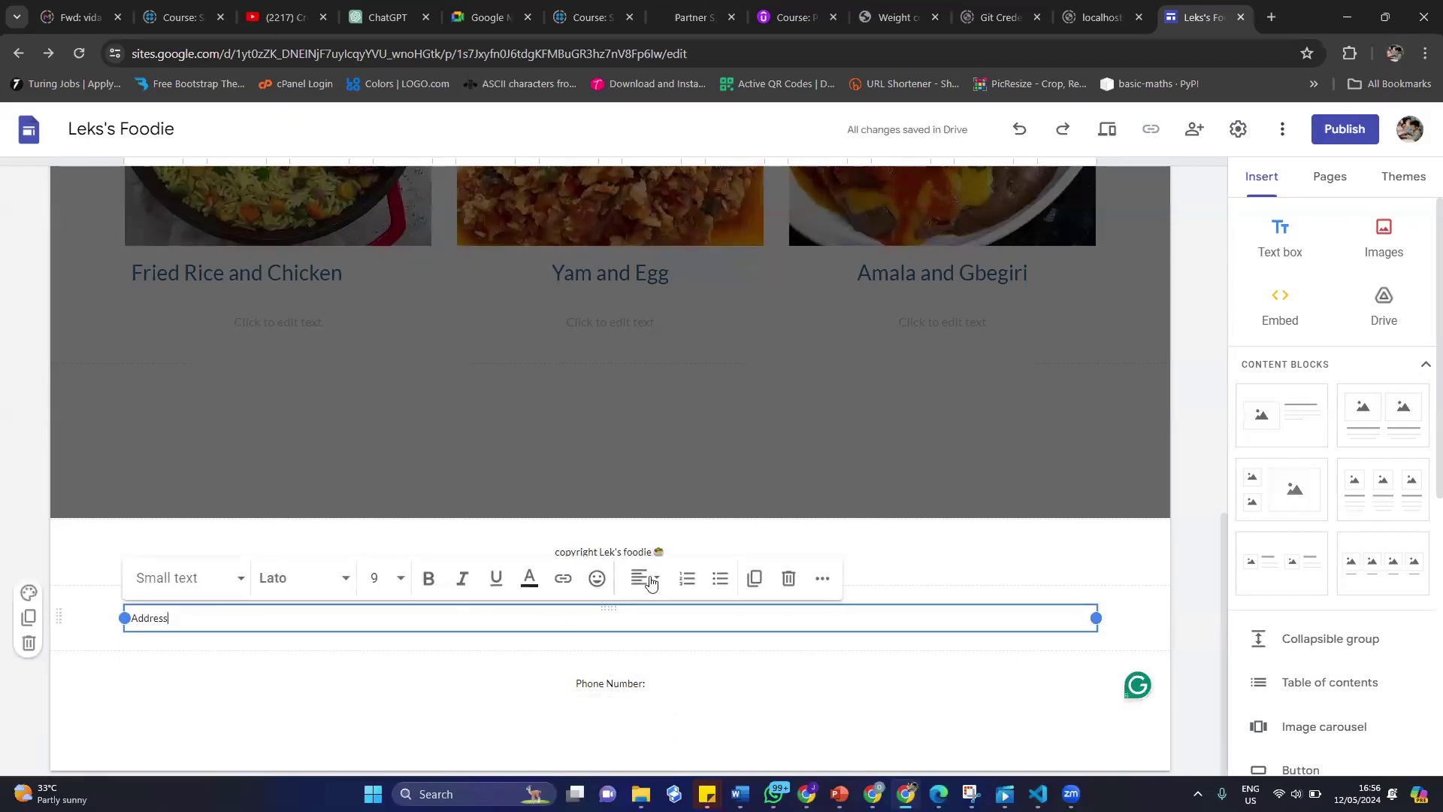
click(651, 582)
click(645, 665)
click(790, 708)
Review the whole page, start publishing the site and set its web address to leksfoodie.
scroll(917, 485, up, 2)
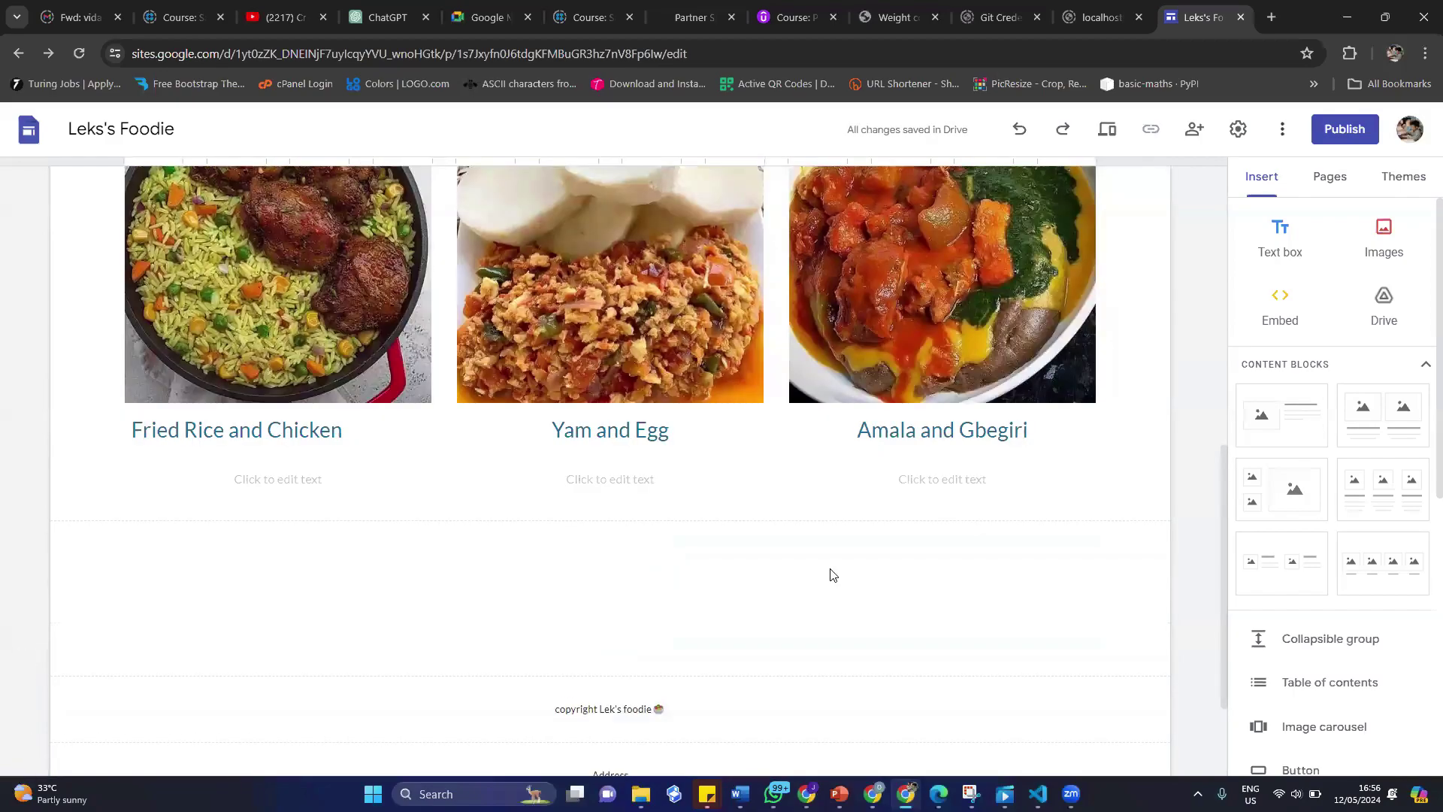
scroll(831, 575, up, 7)
scroll(830, 572, down, 5)
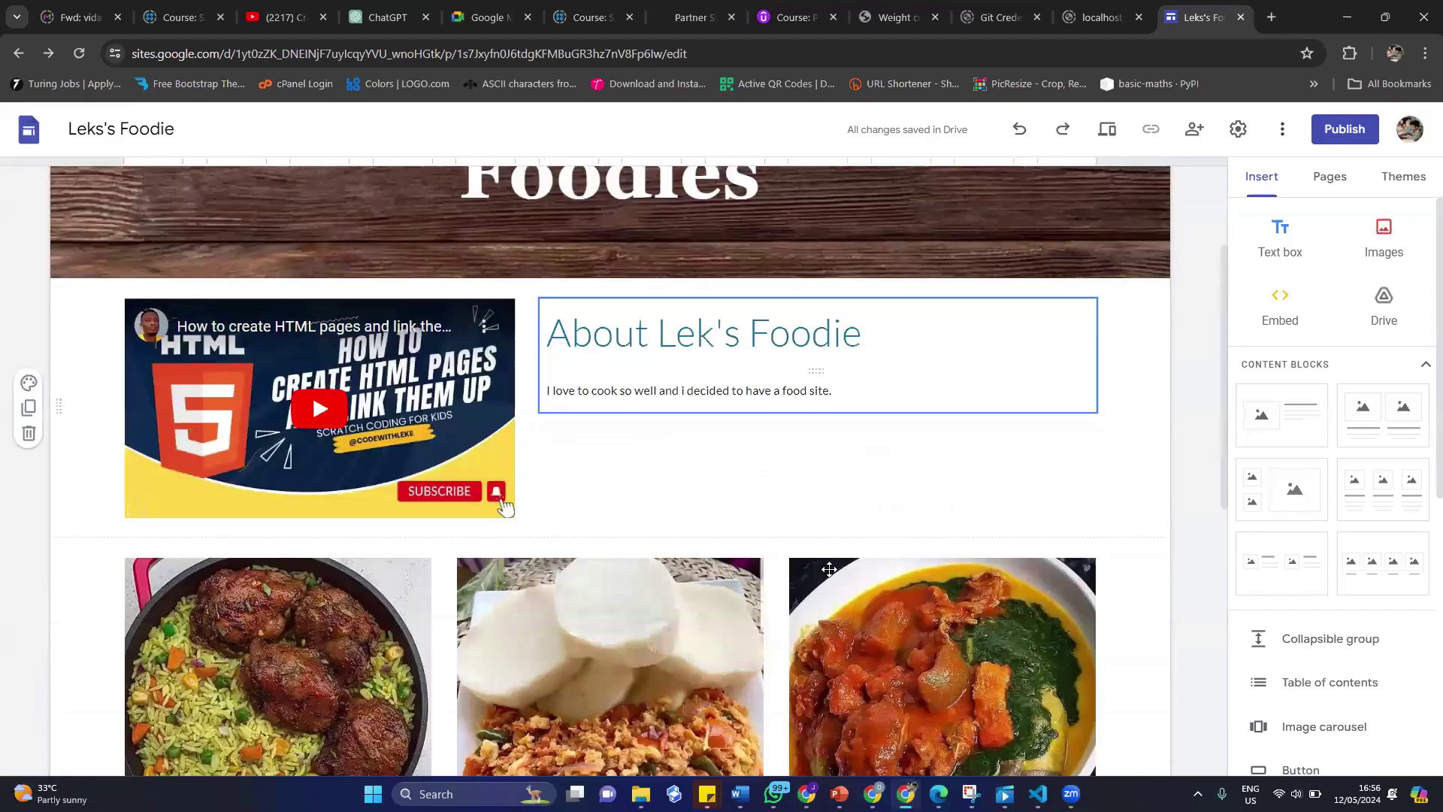
scroll(830, 571, down, 5)
scroll(831, 571, up, 10)
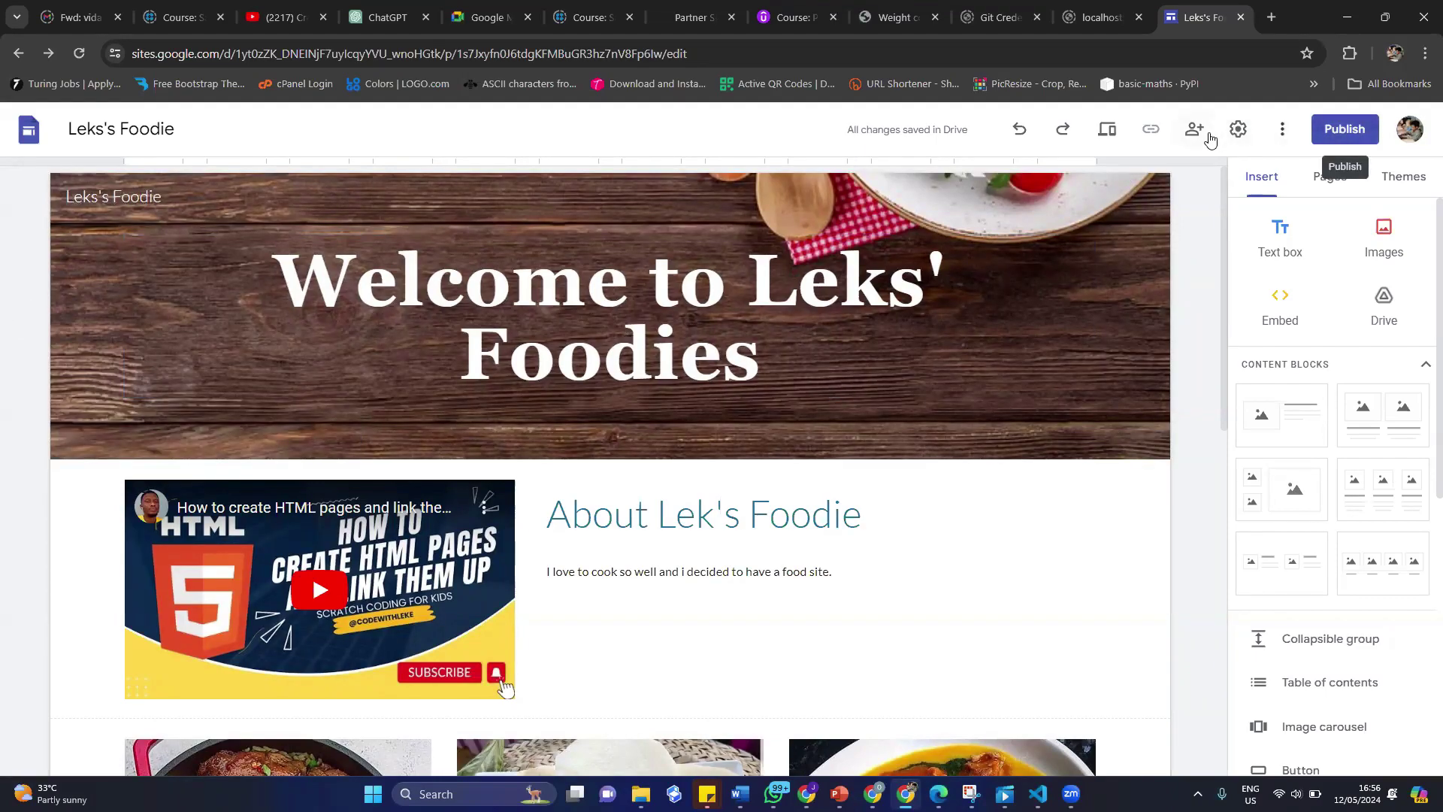
click(1342, 129)
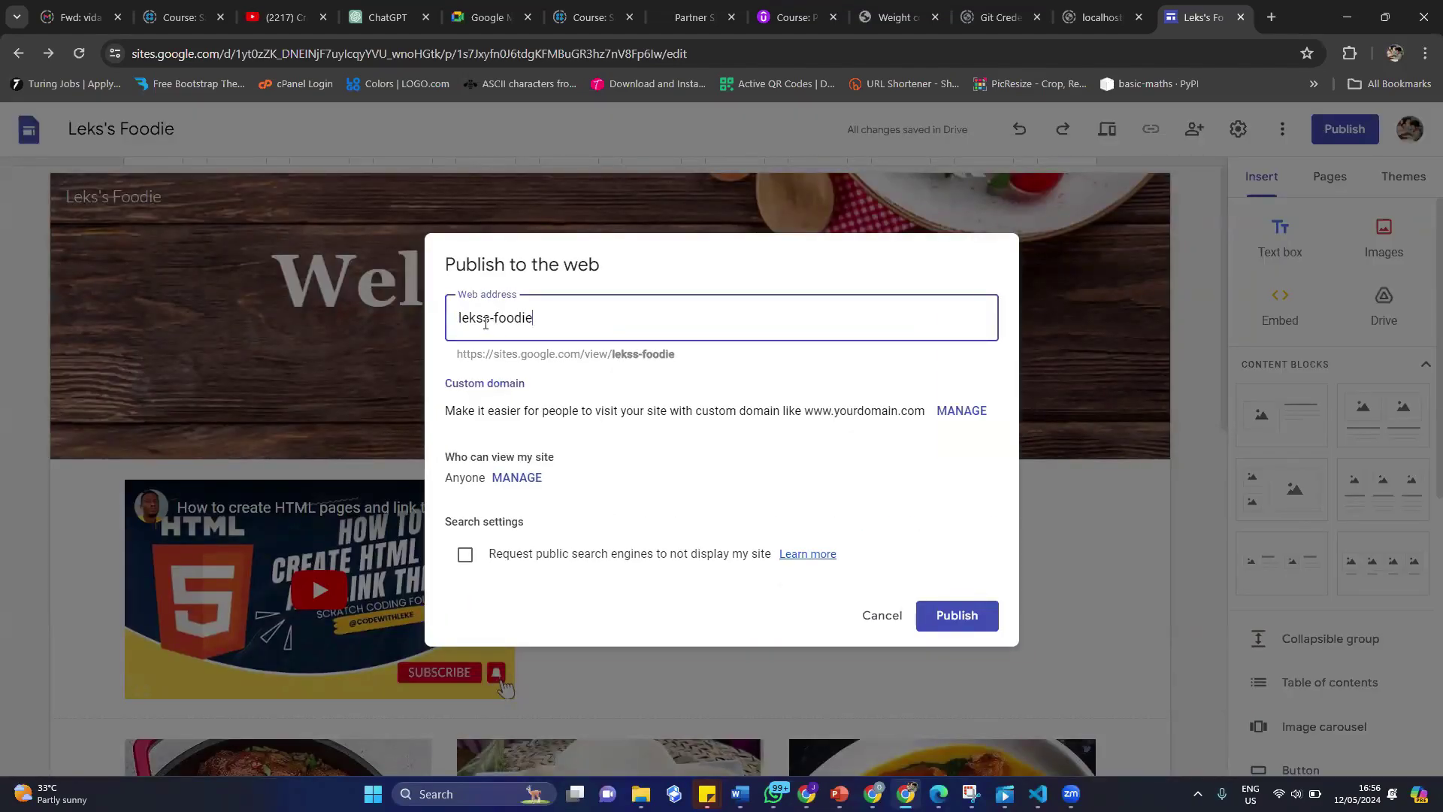
key(BackSpace)
key(BackSpace)
drag(460, 358, 665, 353)
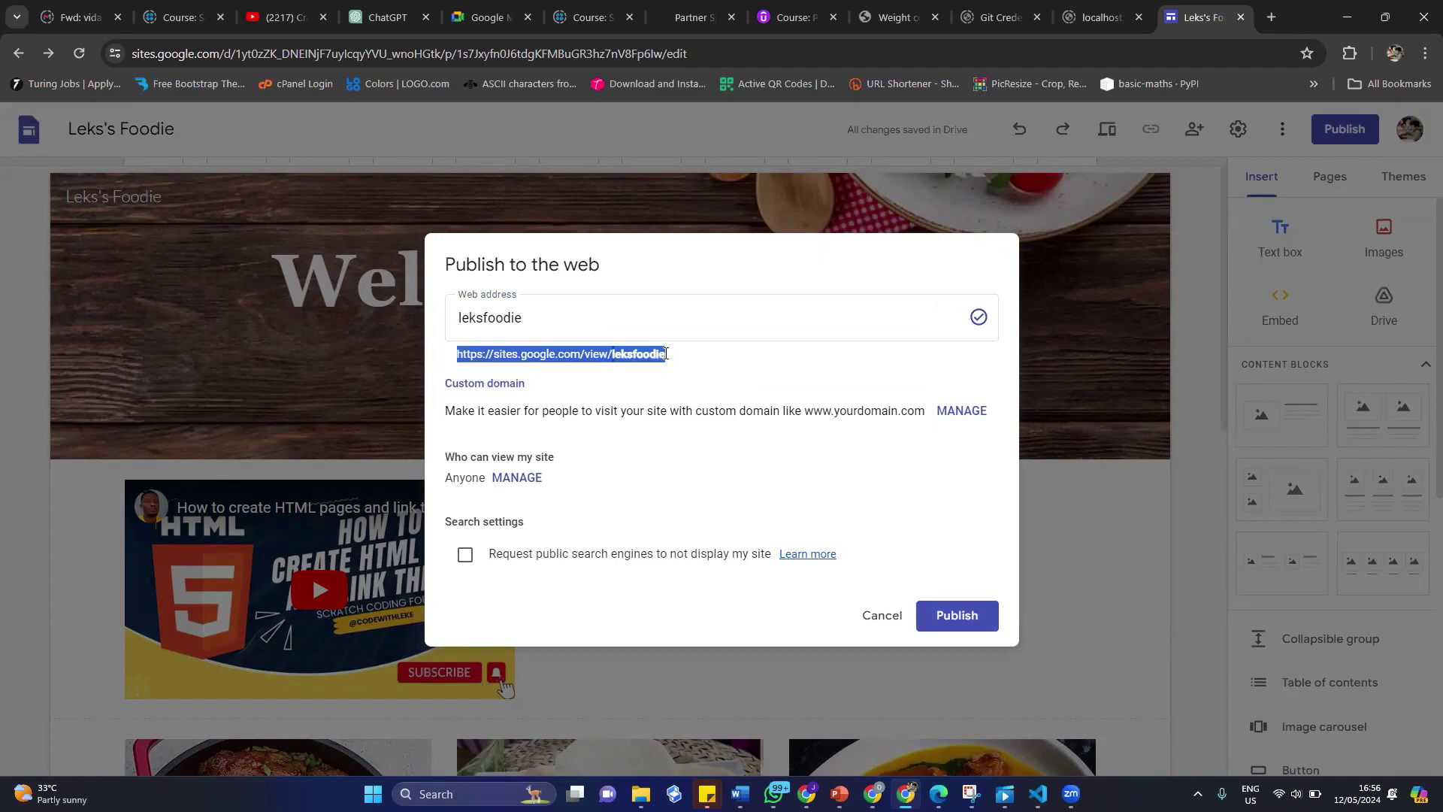
key(ctrl+c)
click(1271, 17)
key(ctrl+v)
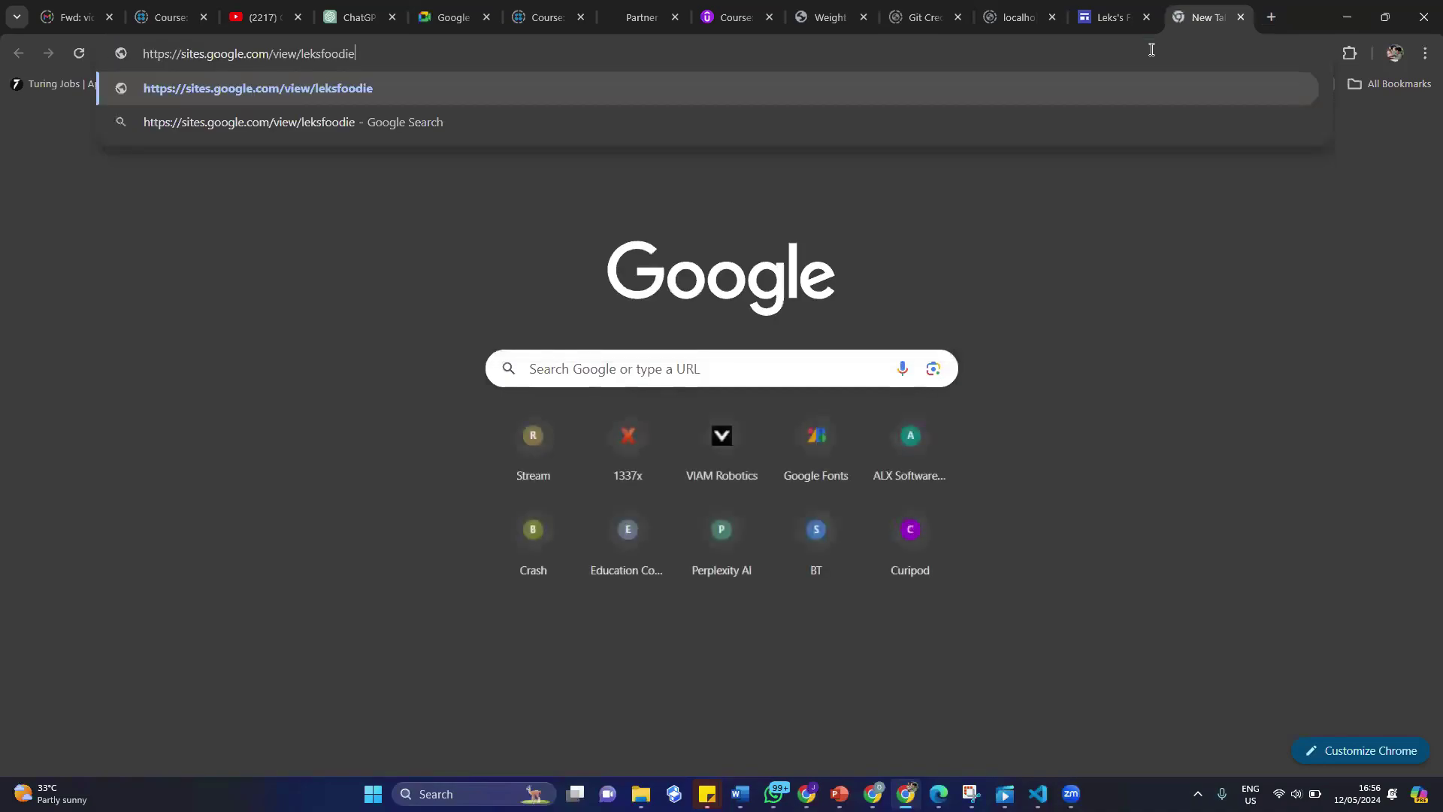
Return to the publishing settings, keep the published site's access as Public, and publish the site.
click(1103, 23)
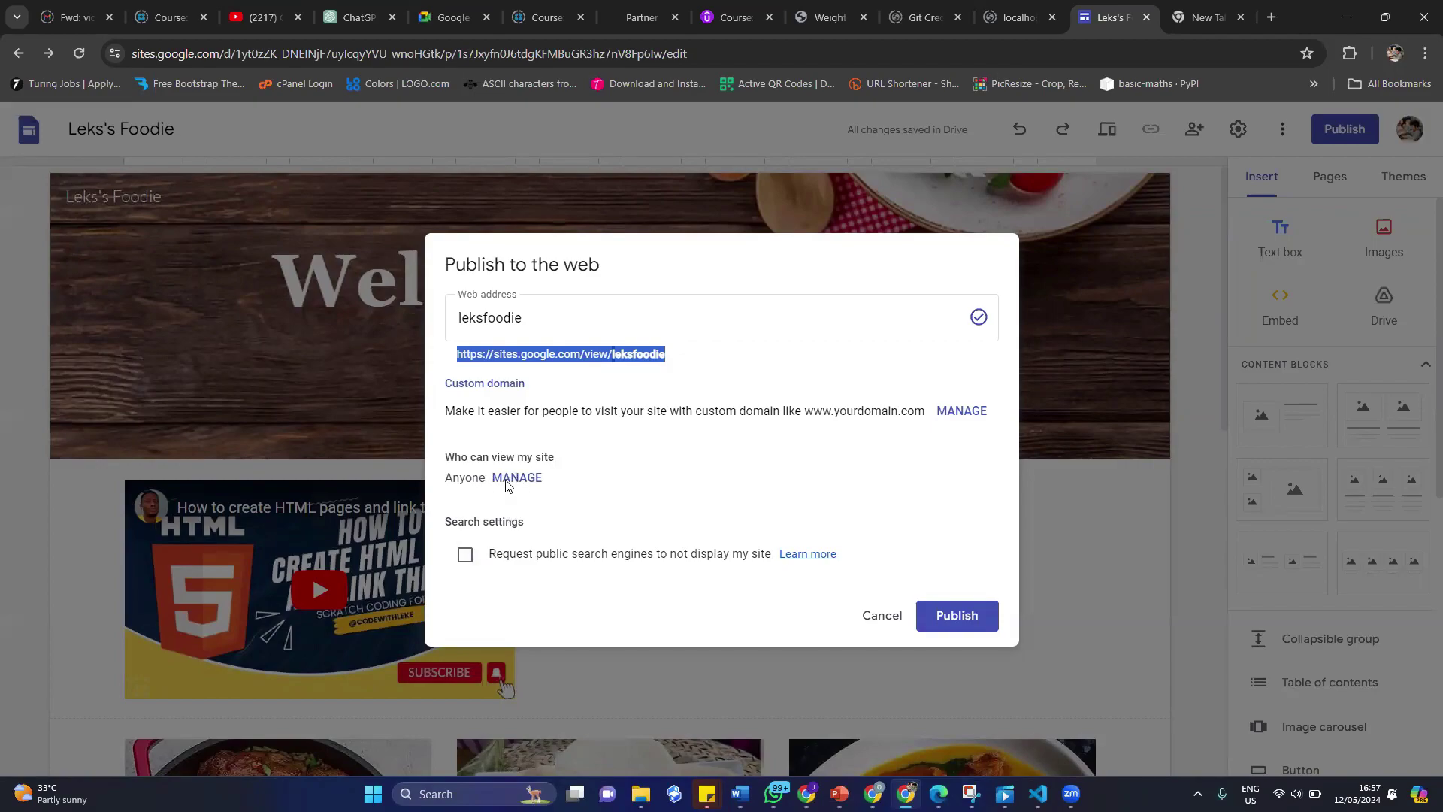
click(535, 479)
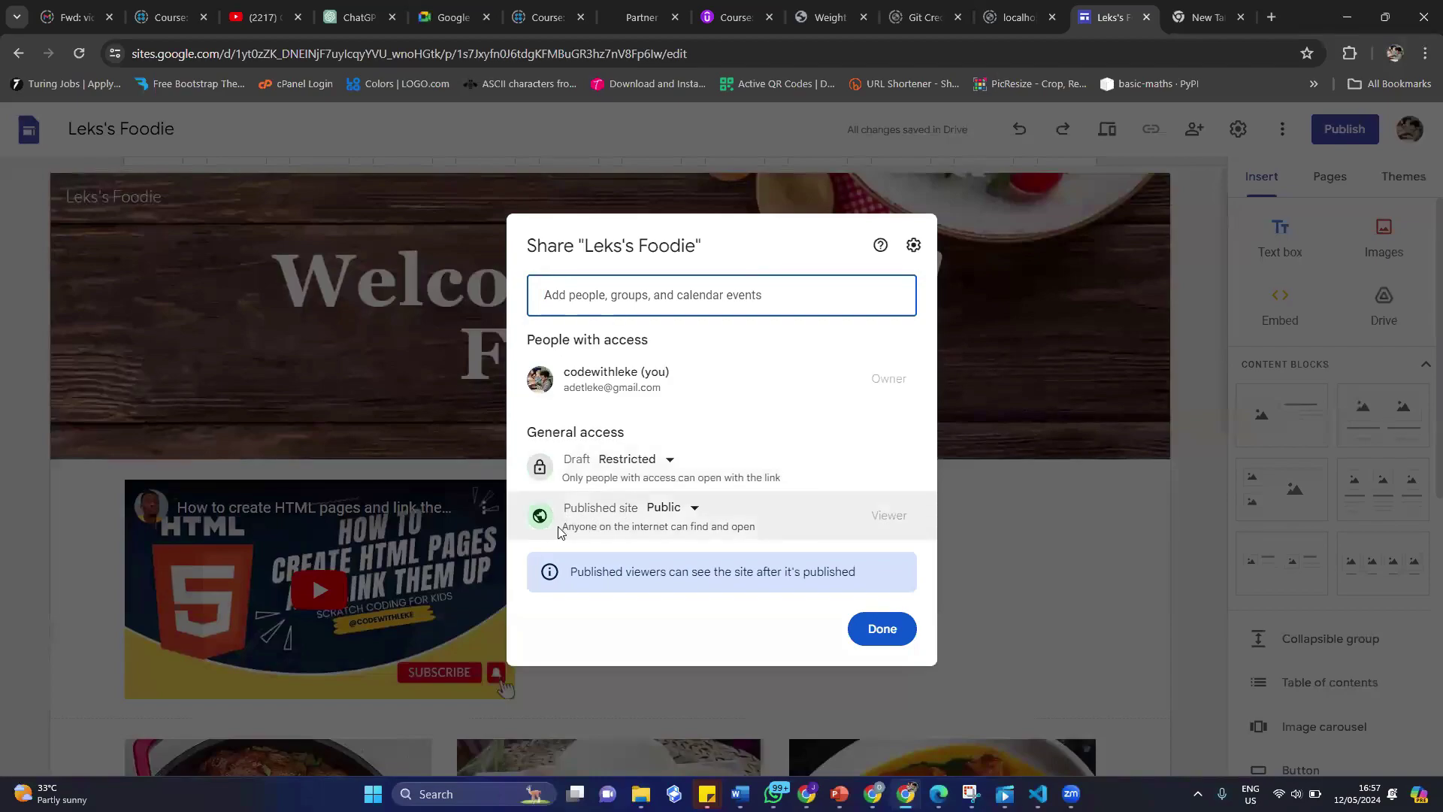
click(687, 508)
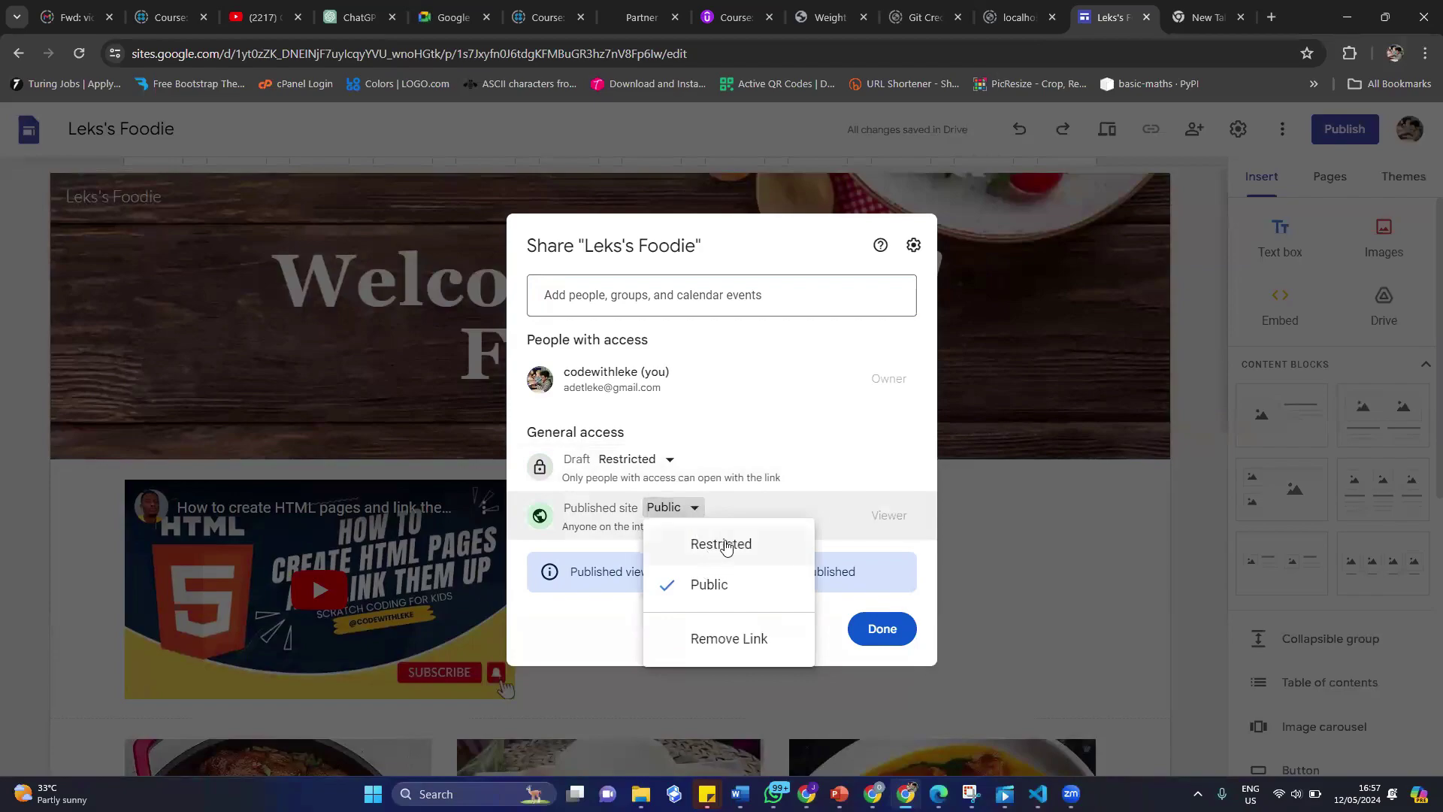
click(708, 592)
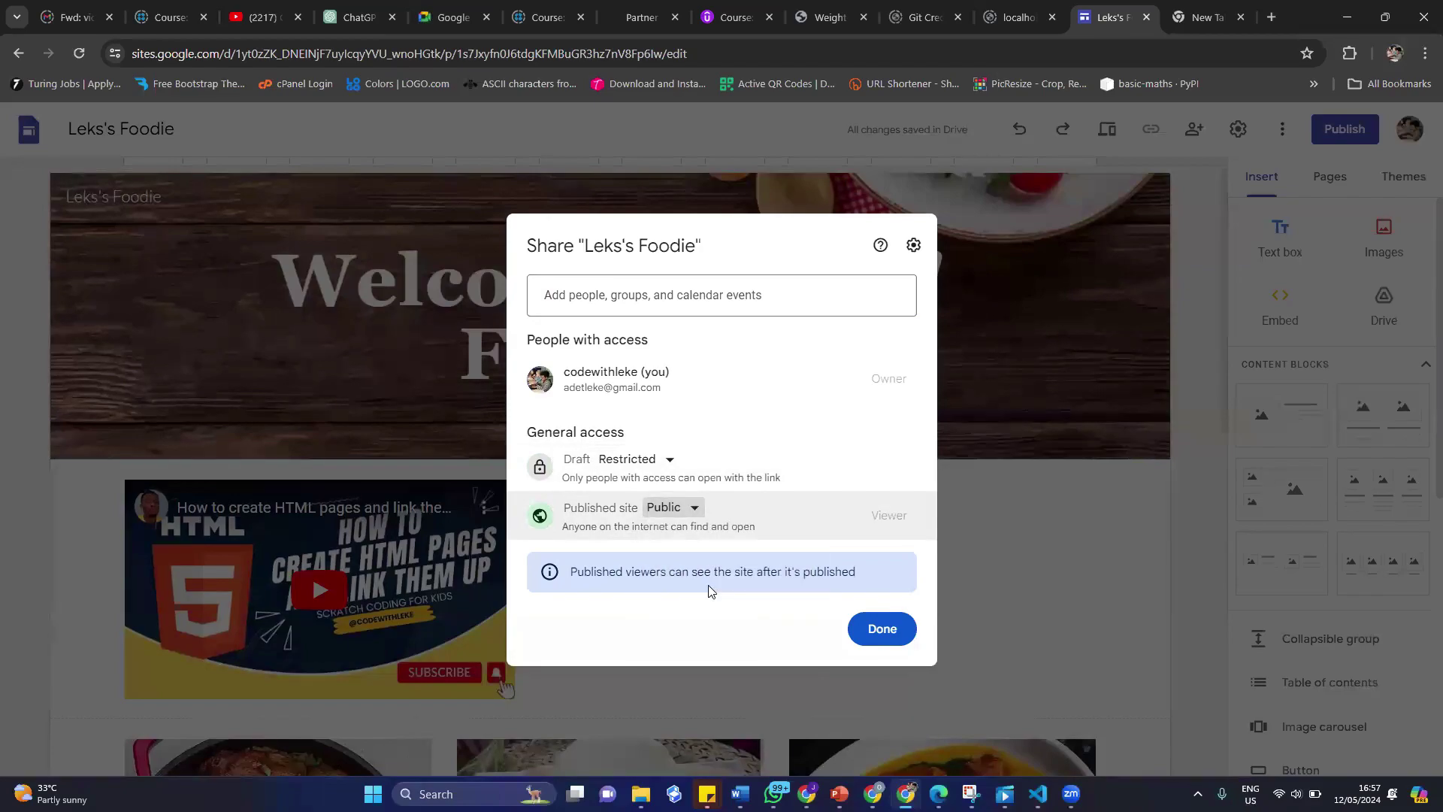
click(872, 629)
click(953, 628)
click(953, 628)
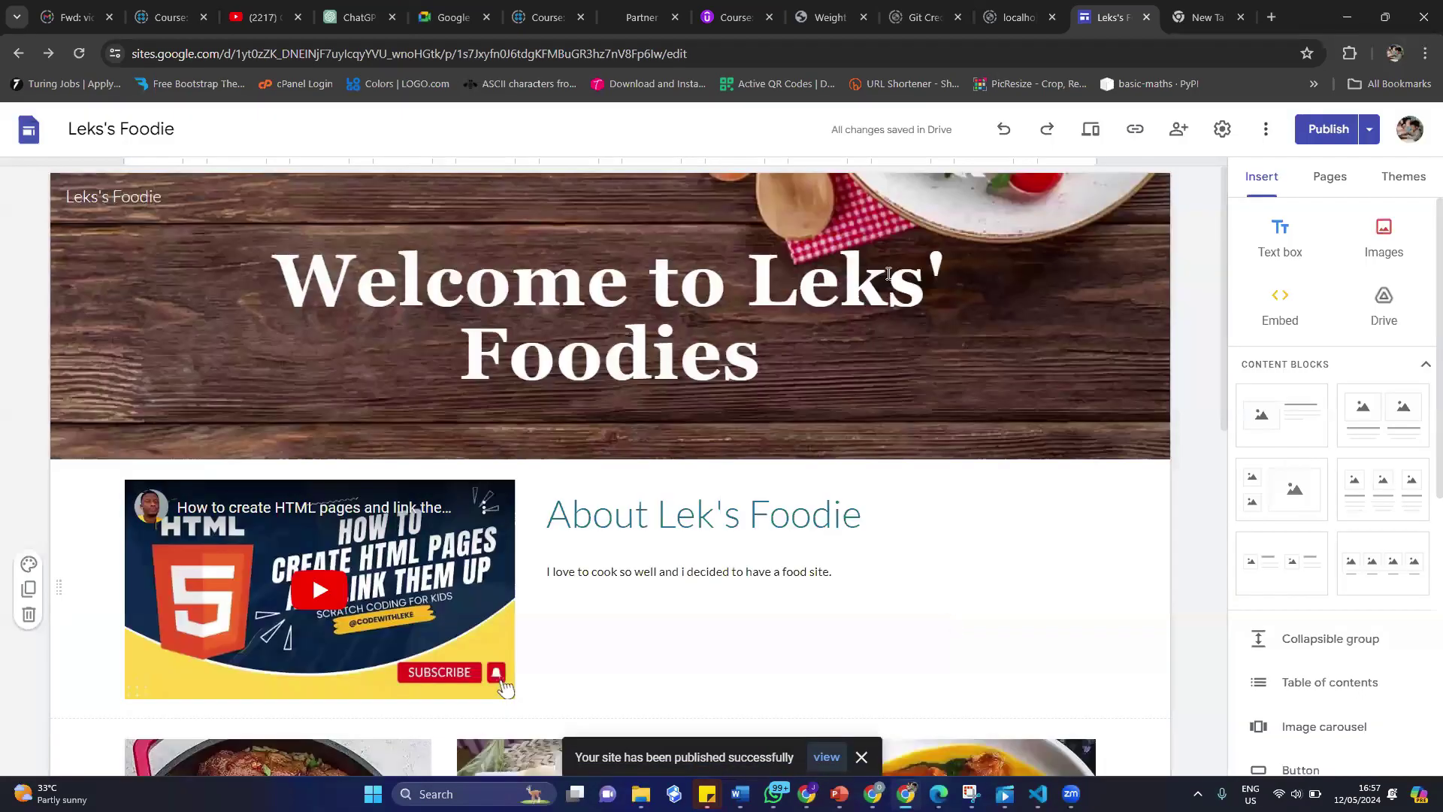
click(1195, 17)
click(999, 54)
key(ctrl+v)
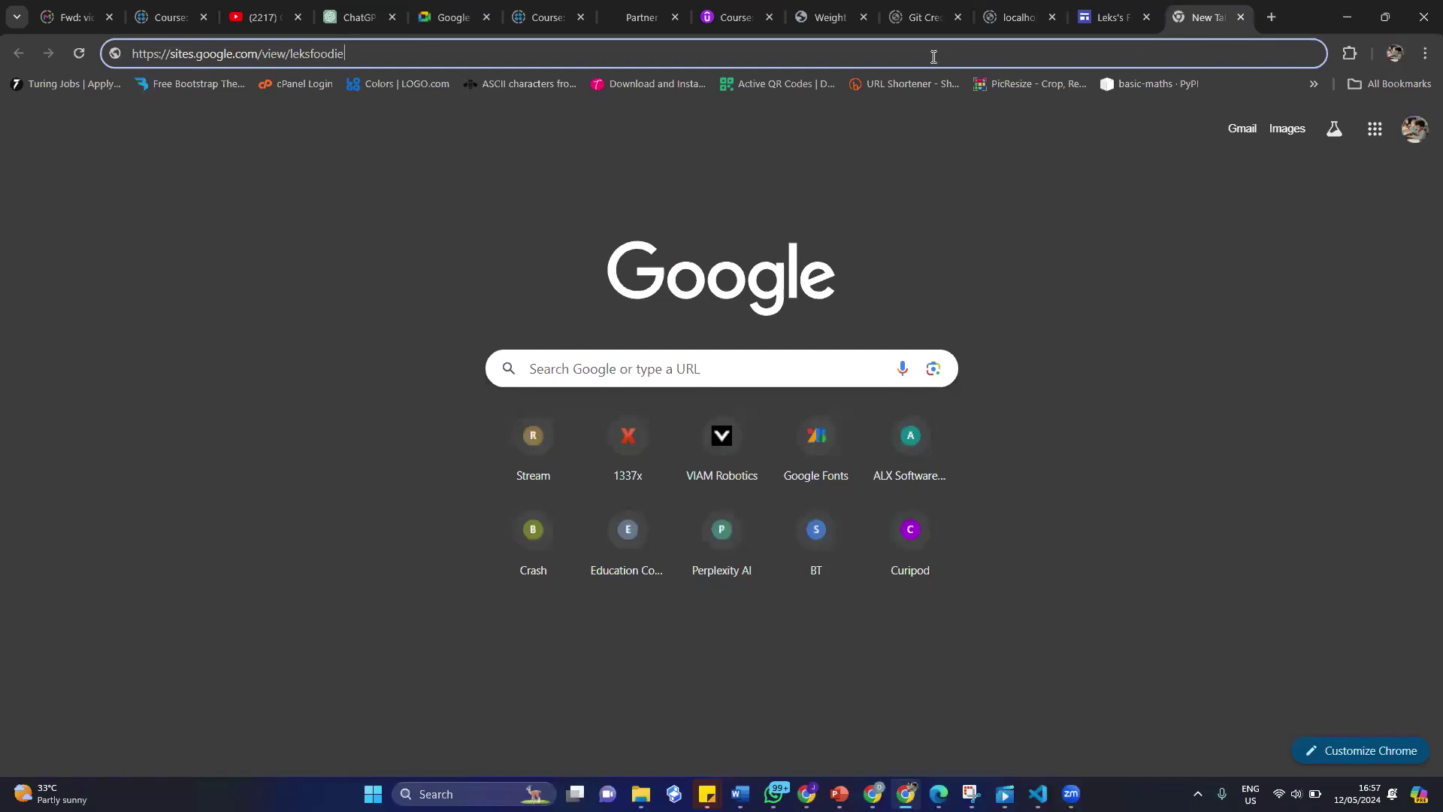
key(Return)
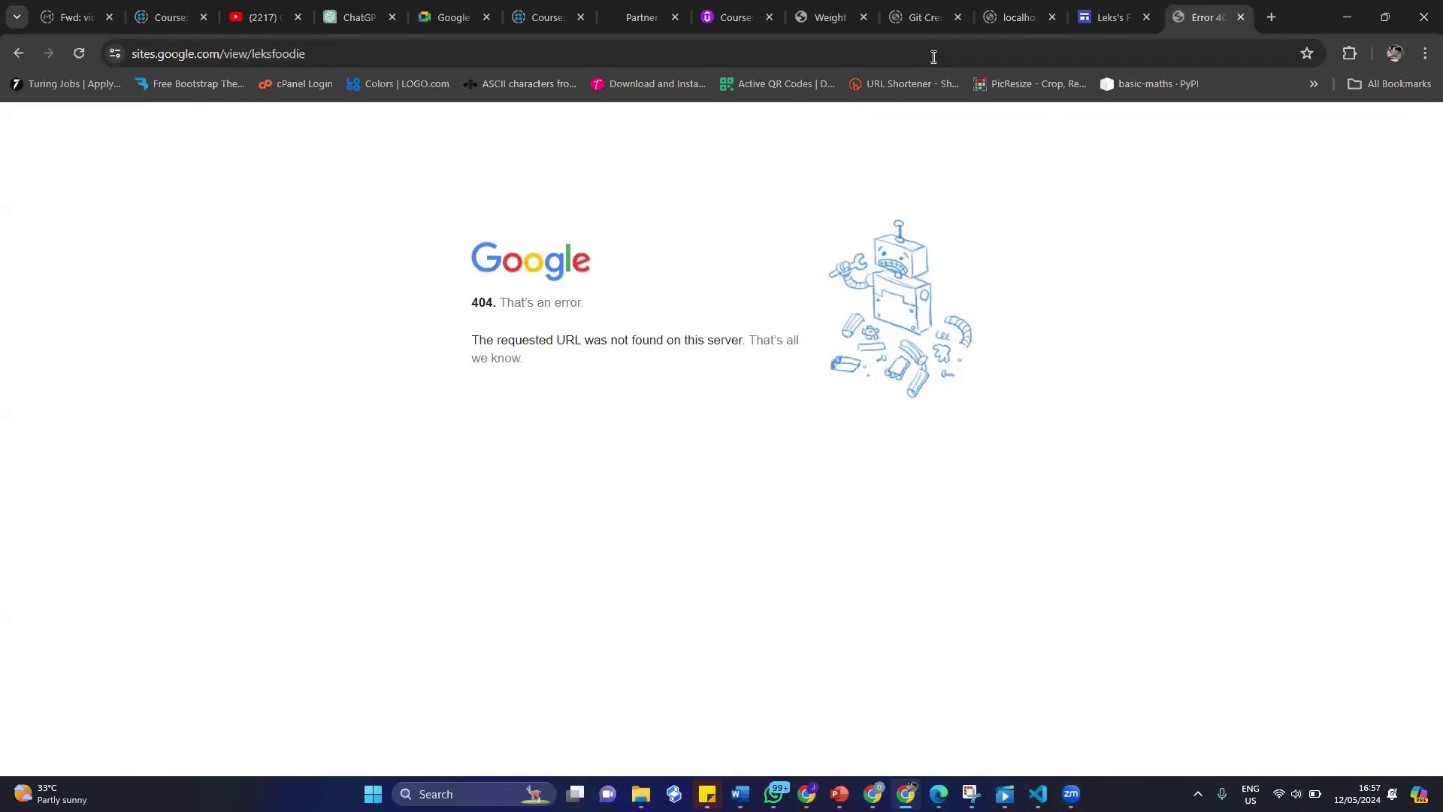
Return to the site editor, open the published version of the site and look through its page down to the footer.
click(1115, 21)
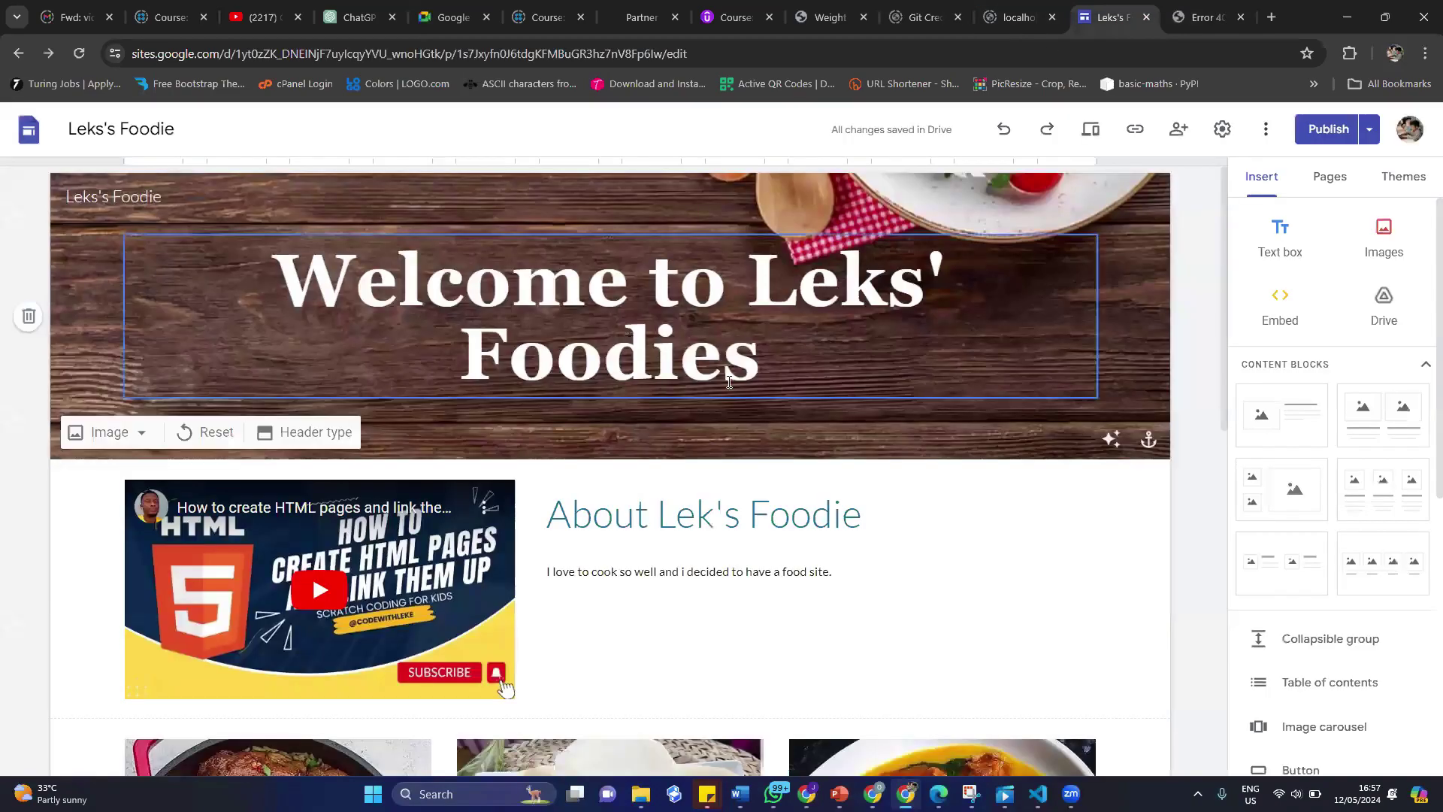
click(1369, 130)
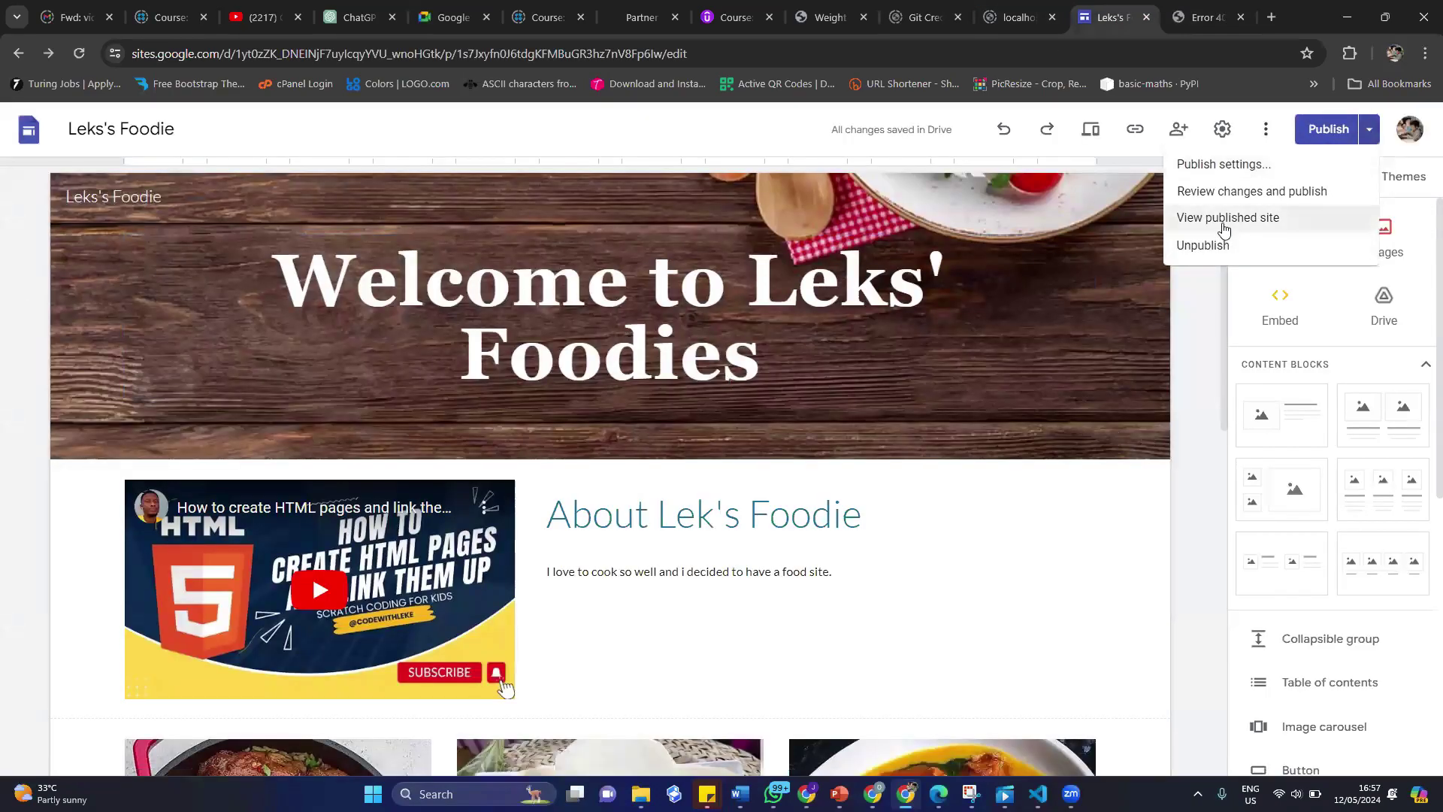
click(1225, 230)
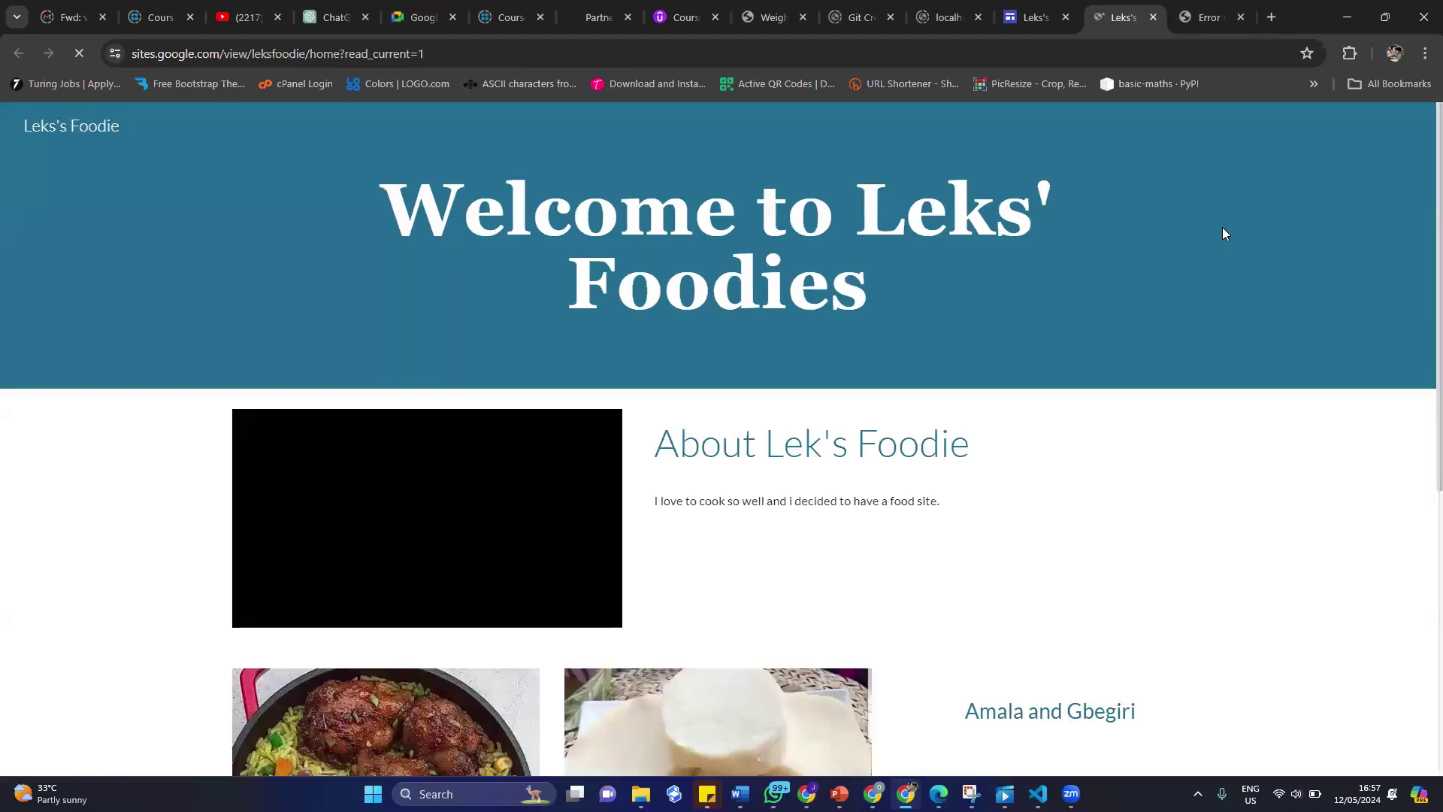
scroll(1003, 428, down, 4)
scroll(1002, 429, down, 2)
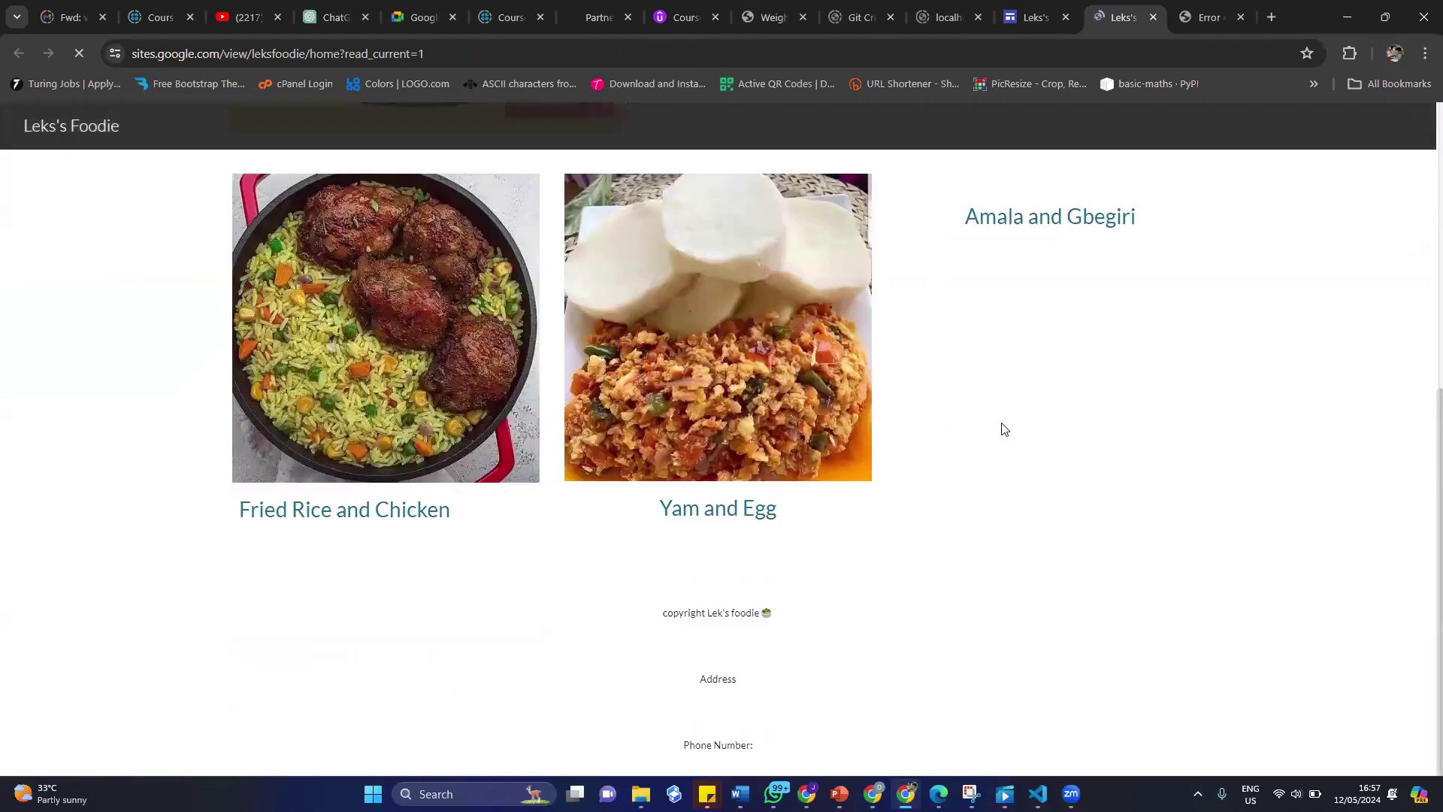
scroll(1002, 427, up, 6)
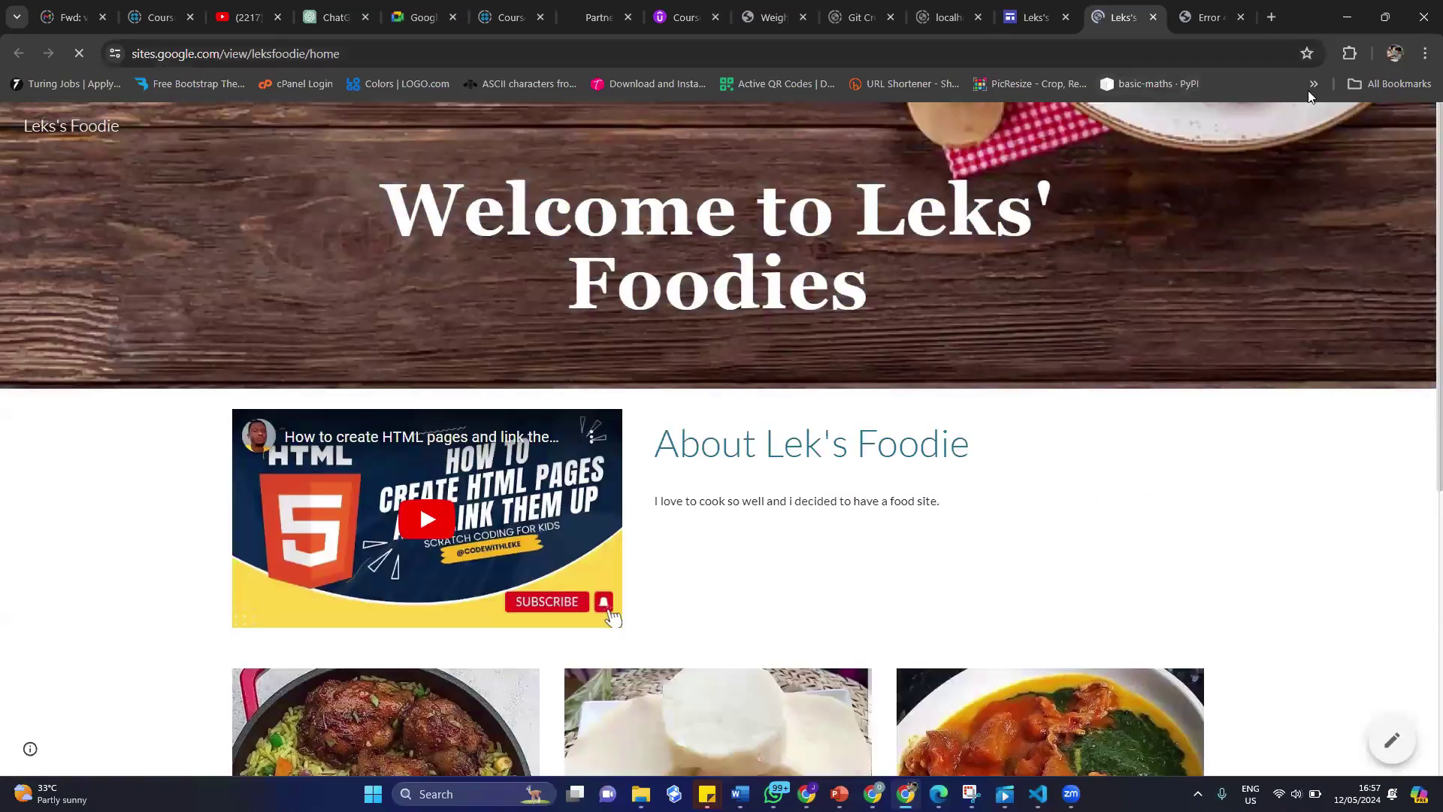
Copy the published home page address sites.google.com/view/leksfoodie/home and load it in the browser tab showing the 404 error.
click(379, 55)
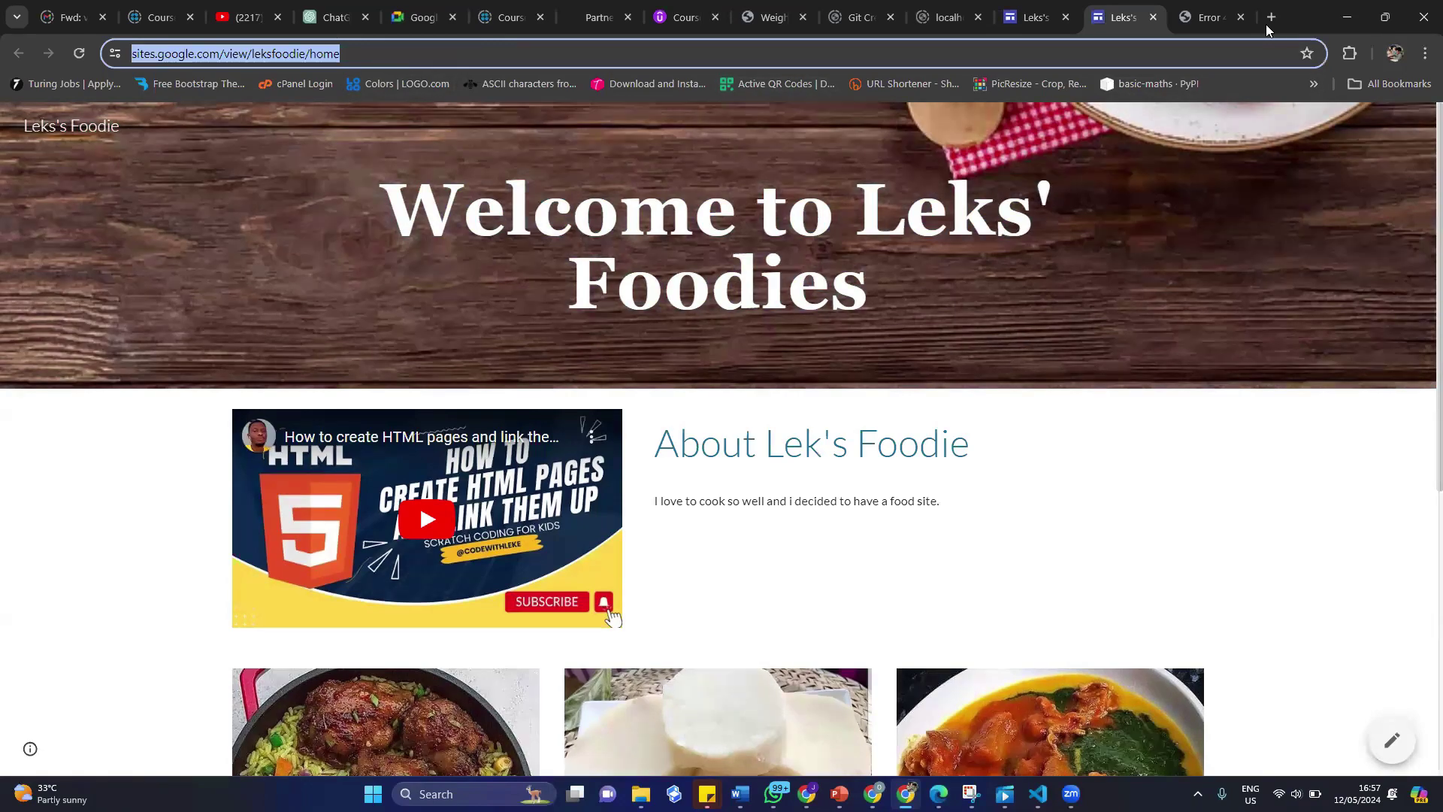
click(1203, 18)
click(1187, 55)
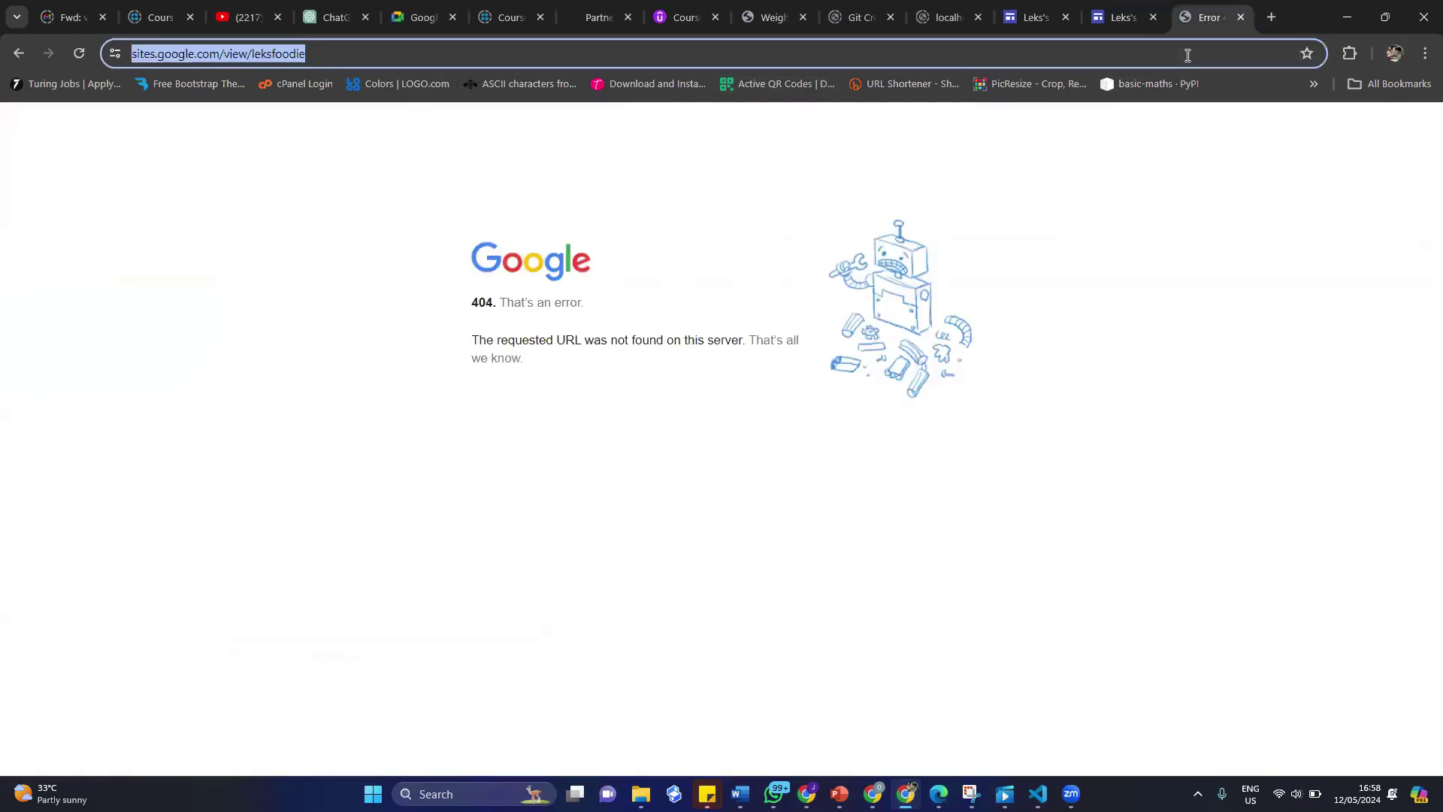
key(ctrl+v)
key(Return)
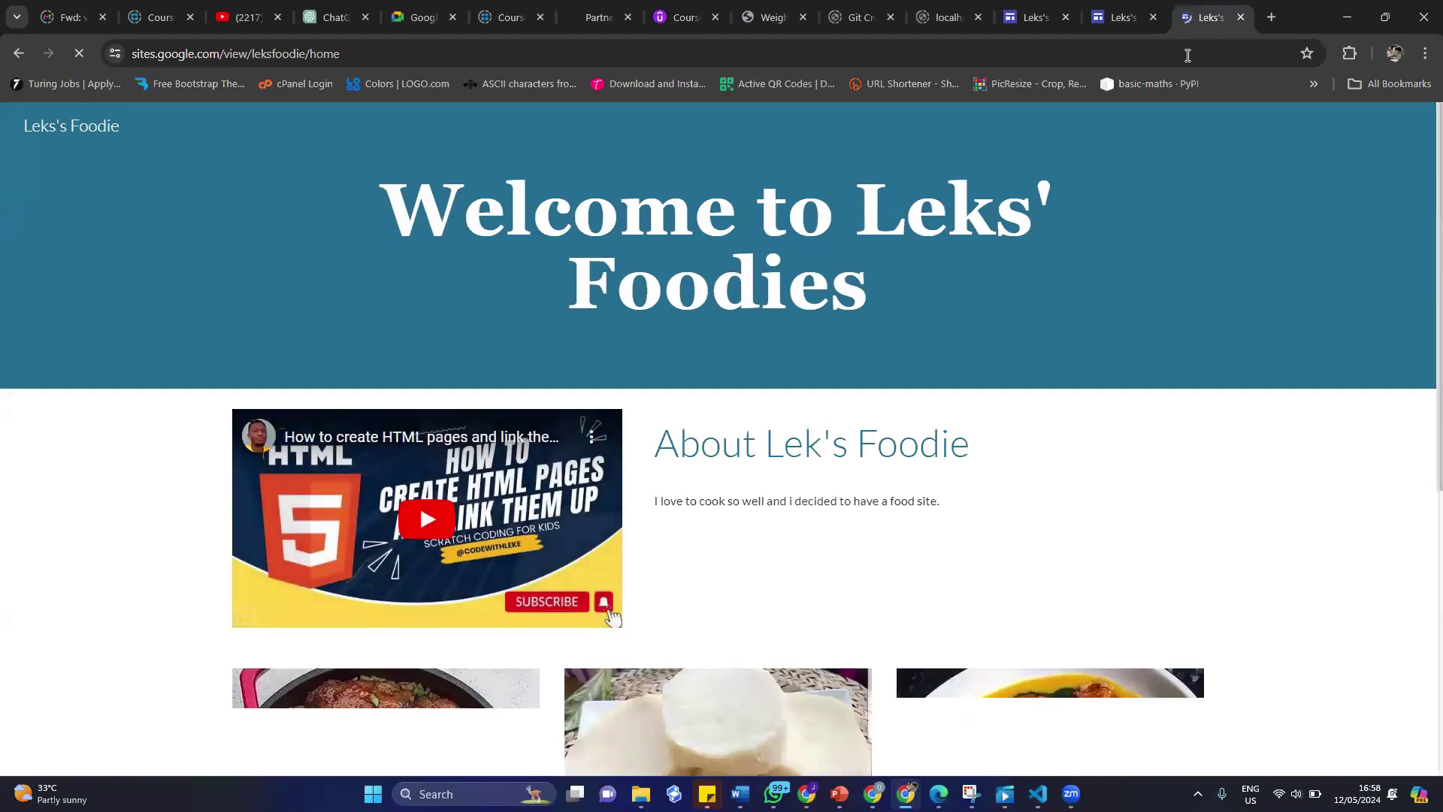
Examine the live page from the header through the About section and food pictures to the footer.
scroll(1116, 366, down, 3)
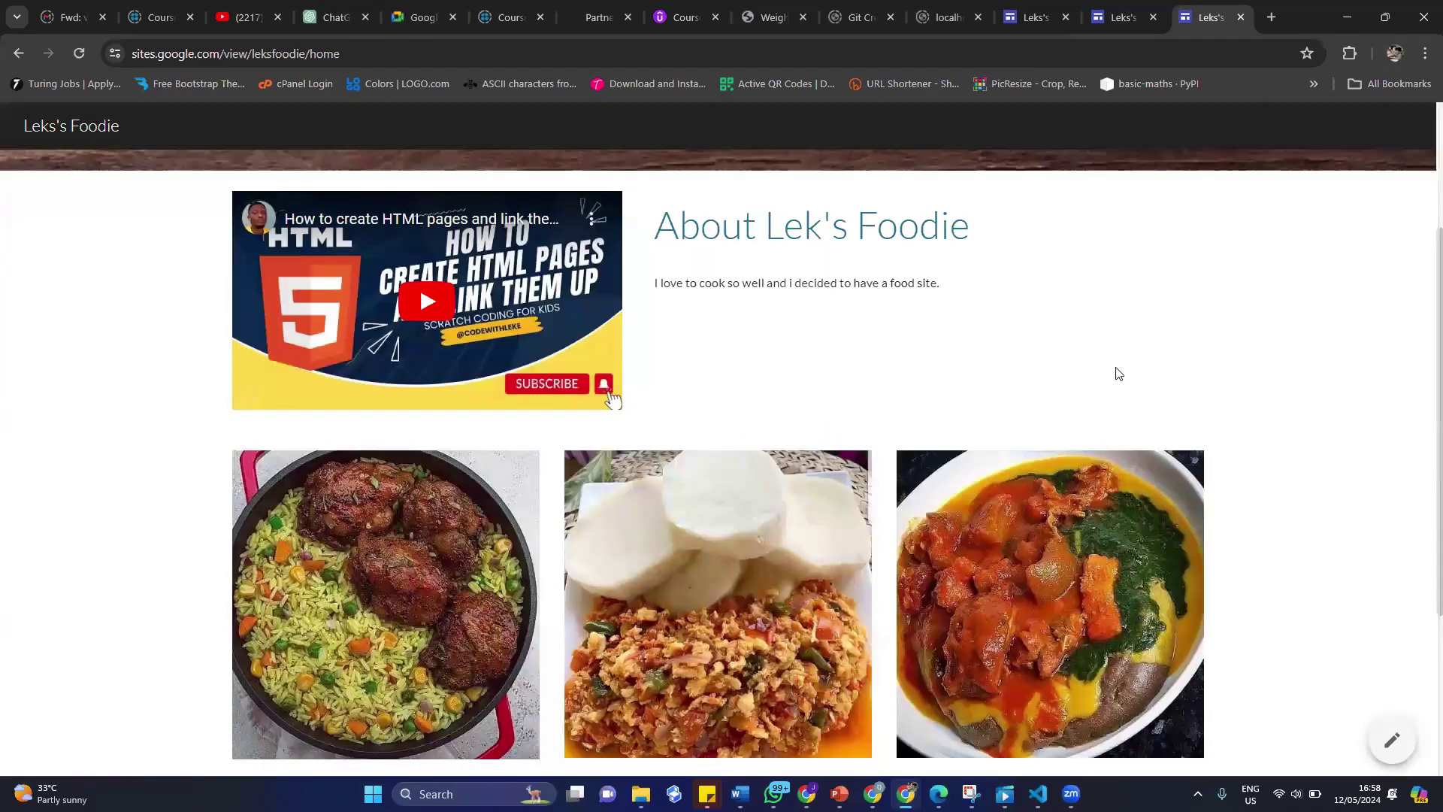
scroll(1117, 372, down, 4)
scroll(1116, 372, up, 1)
scroll(1117, 372, down, 1)
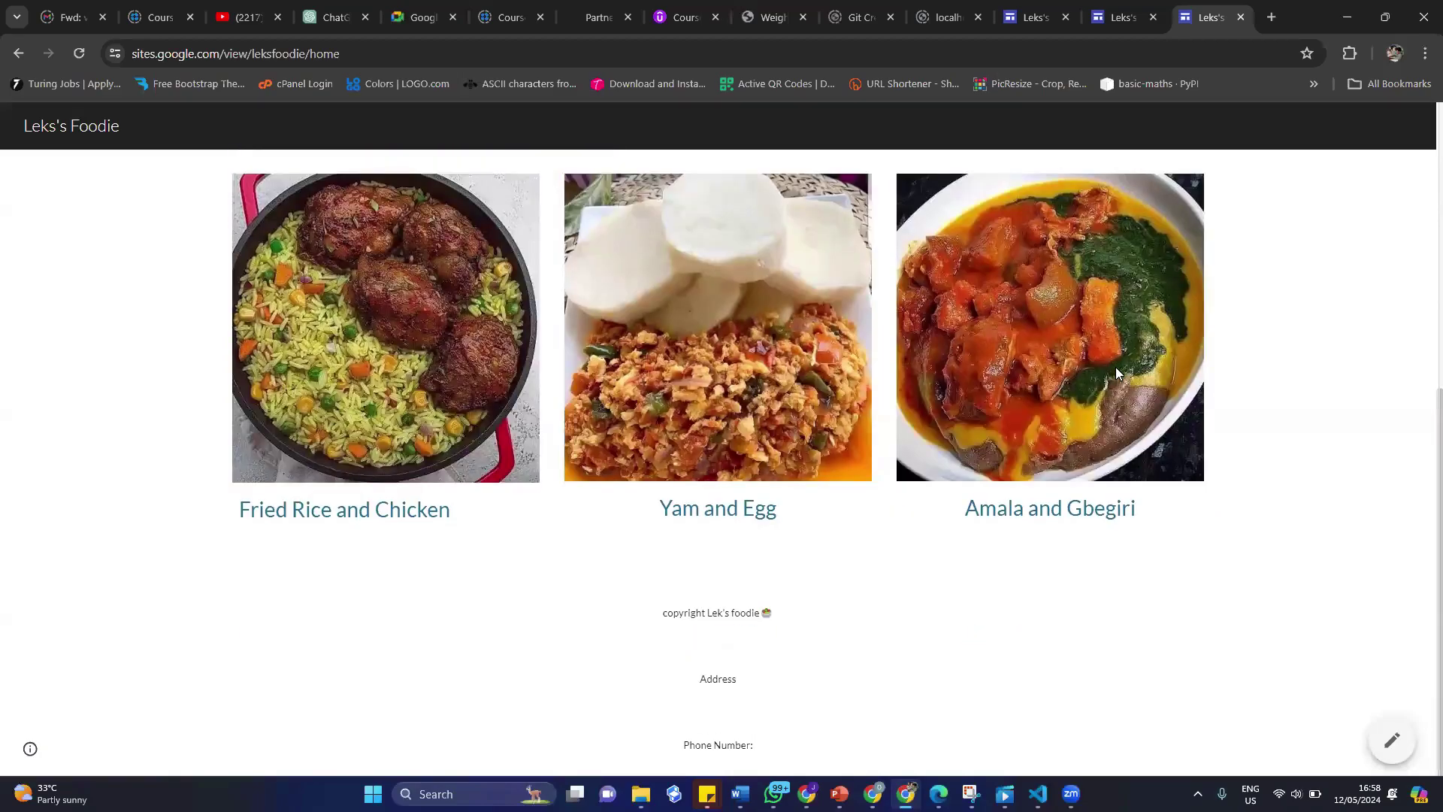
scroll(1116, 373, up, 6)
scroll(1116, 373, down, 6)
scroll(1115, 373, up, 6)
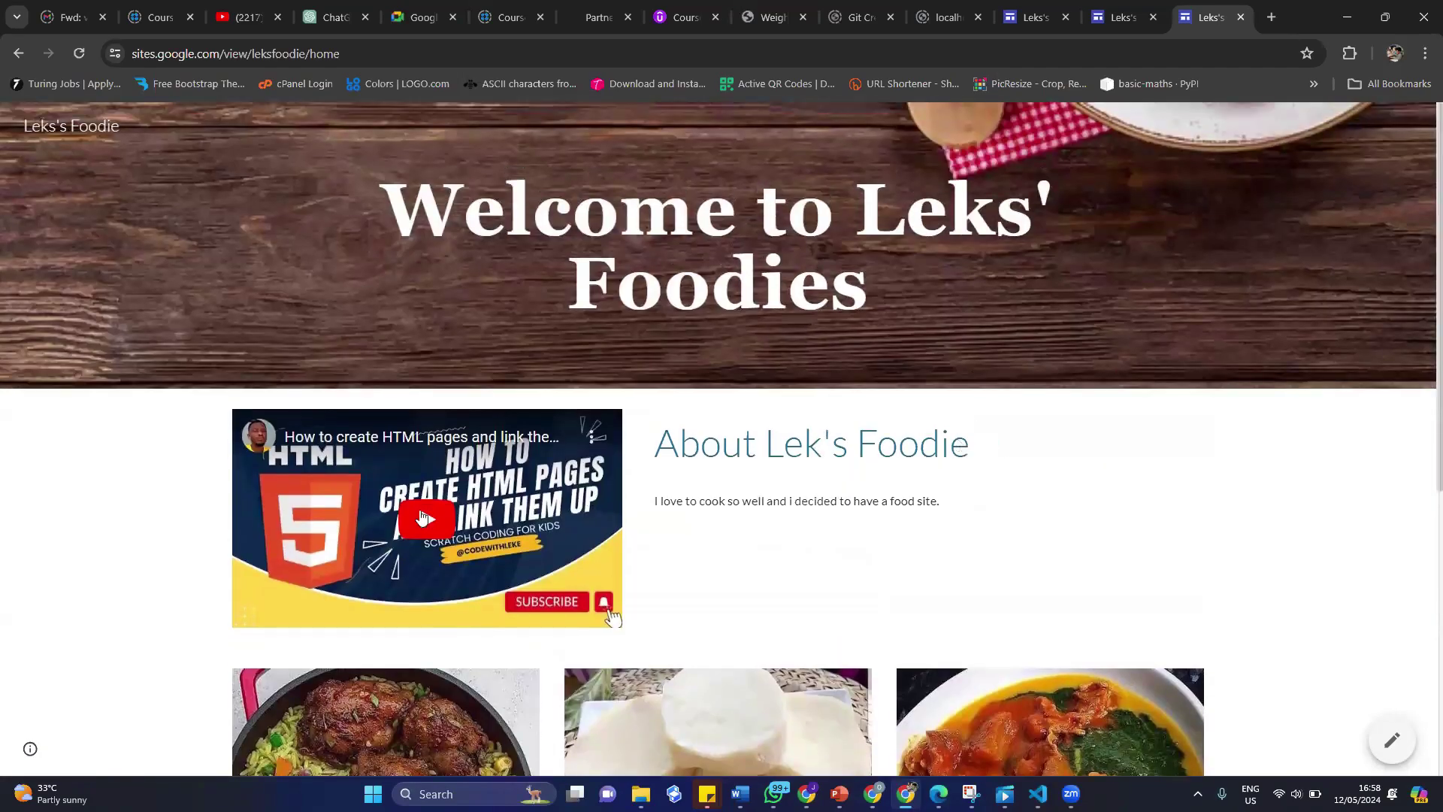
Test the embedded video on the live page by playing and pausing it, and recheck the rest of the page.
click(426, 511)
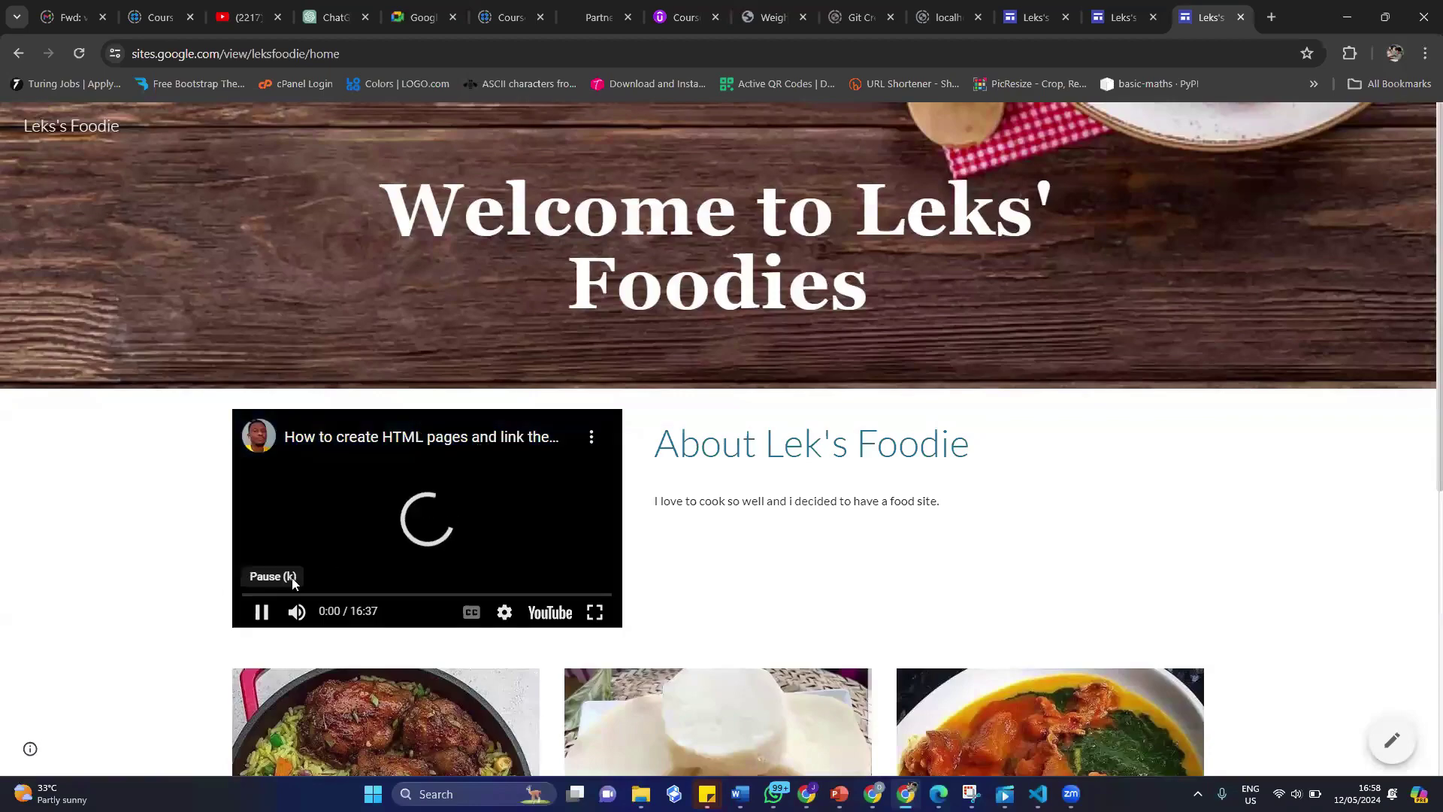
click(260, 613)
scroll(902, 445, down, 6)
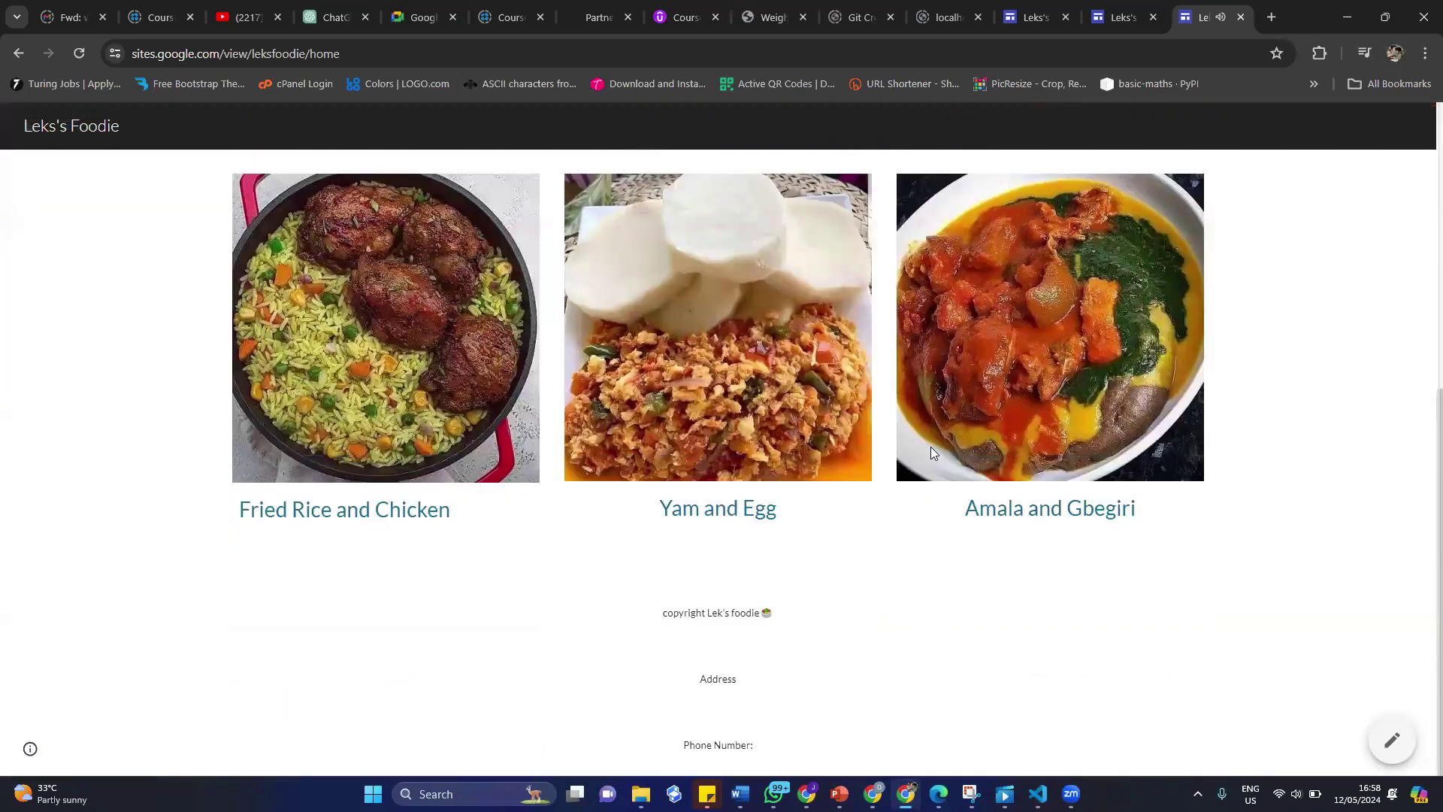
scroll(931, 451, up, 3)
scroll(931, 447, up, 4)
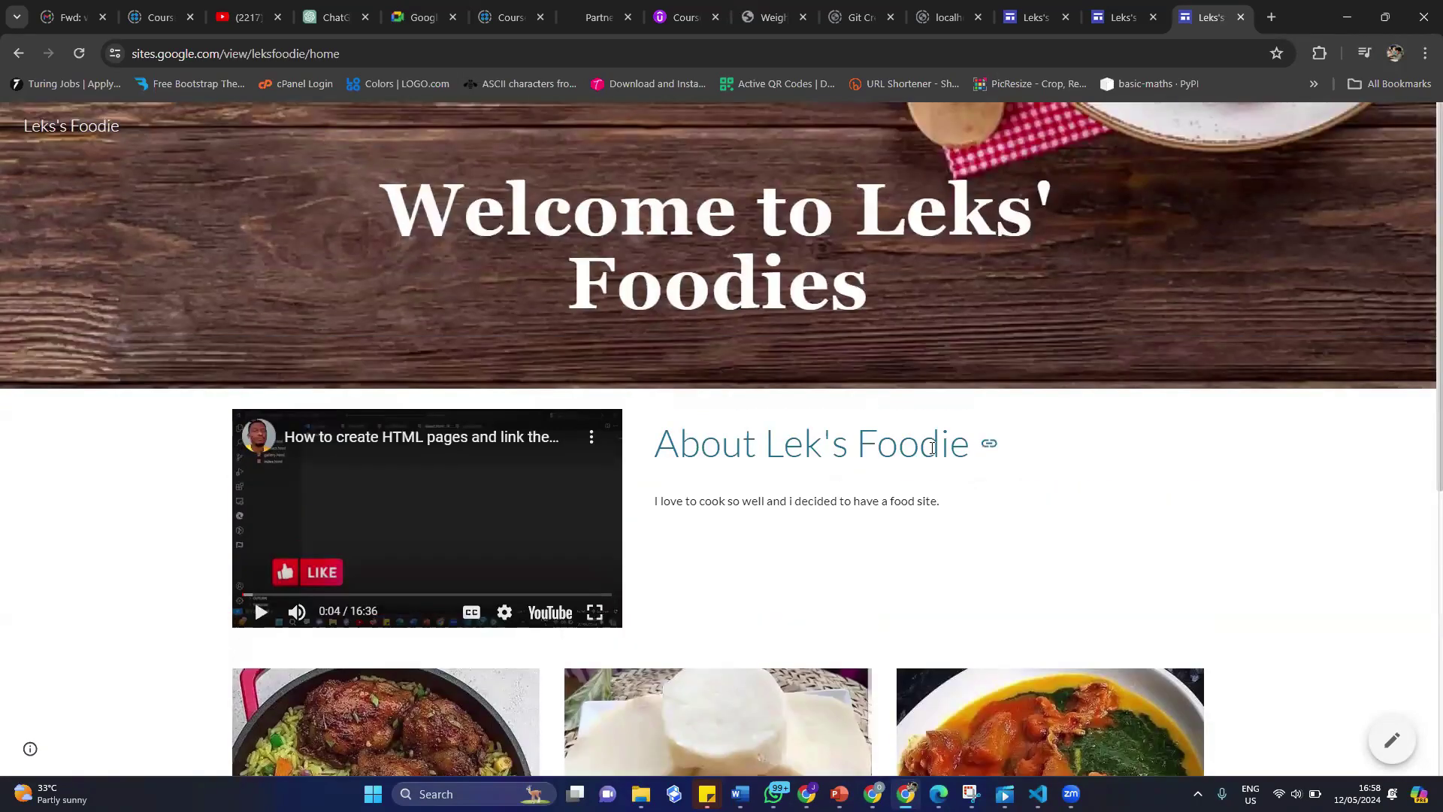